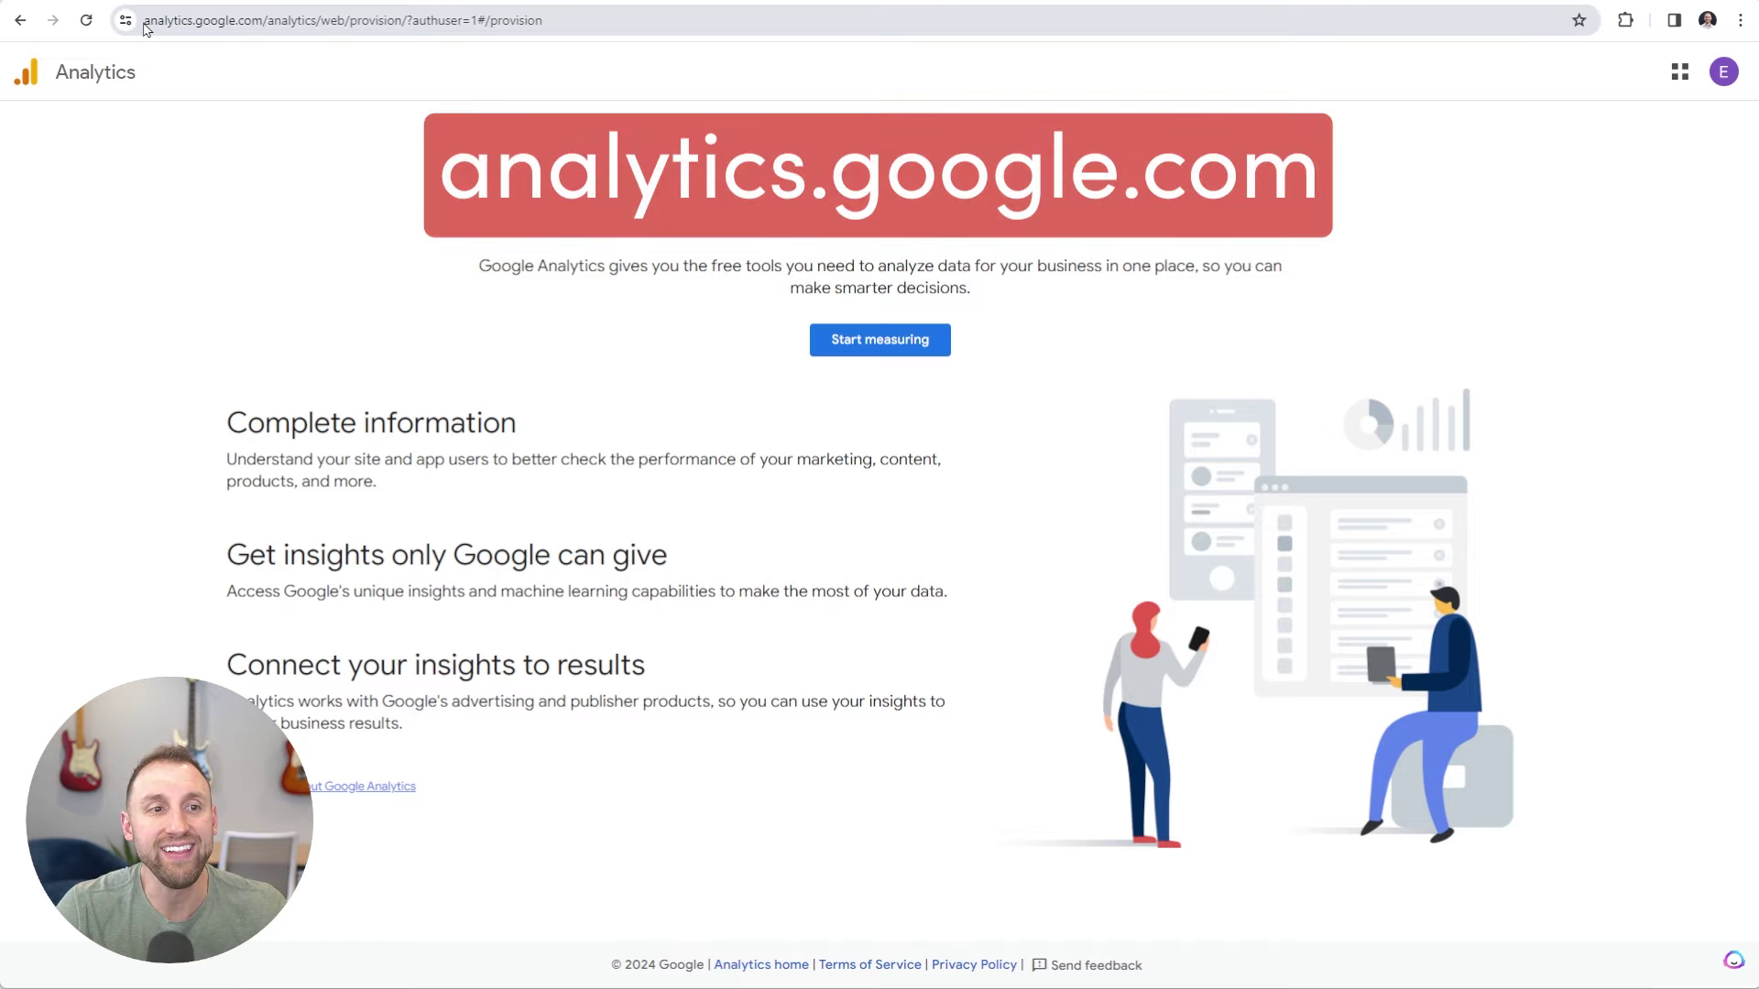
Start setting up a new Google Analytics account from the welcome page.
drag(145, 20, 261, 28)
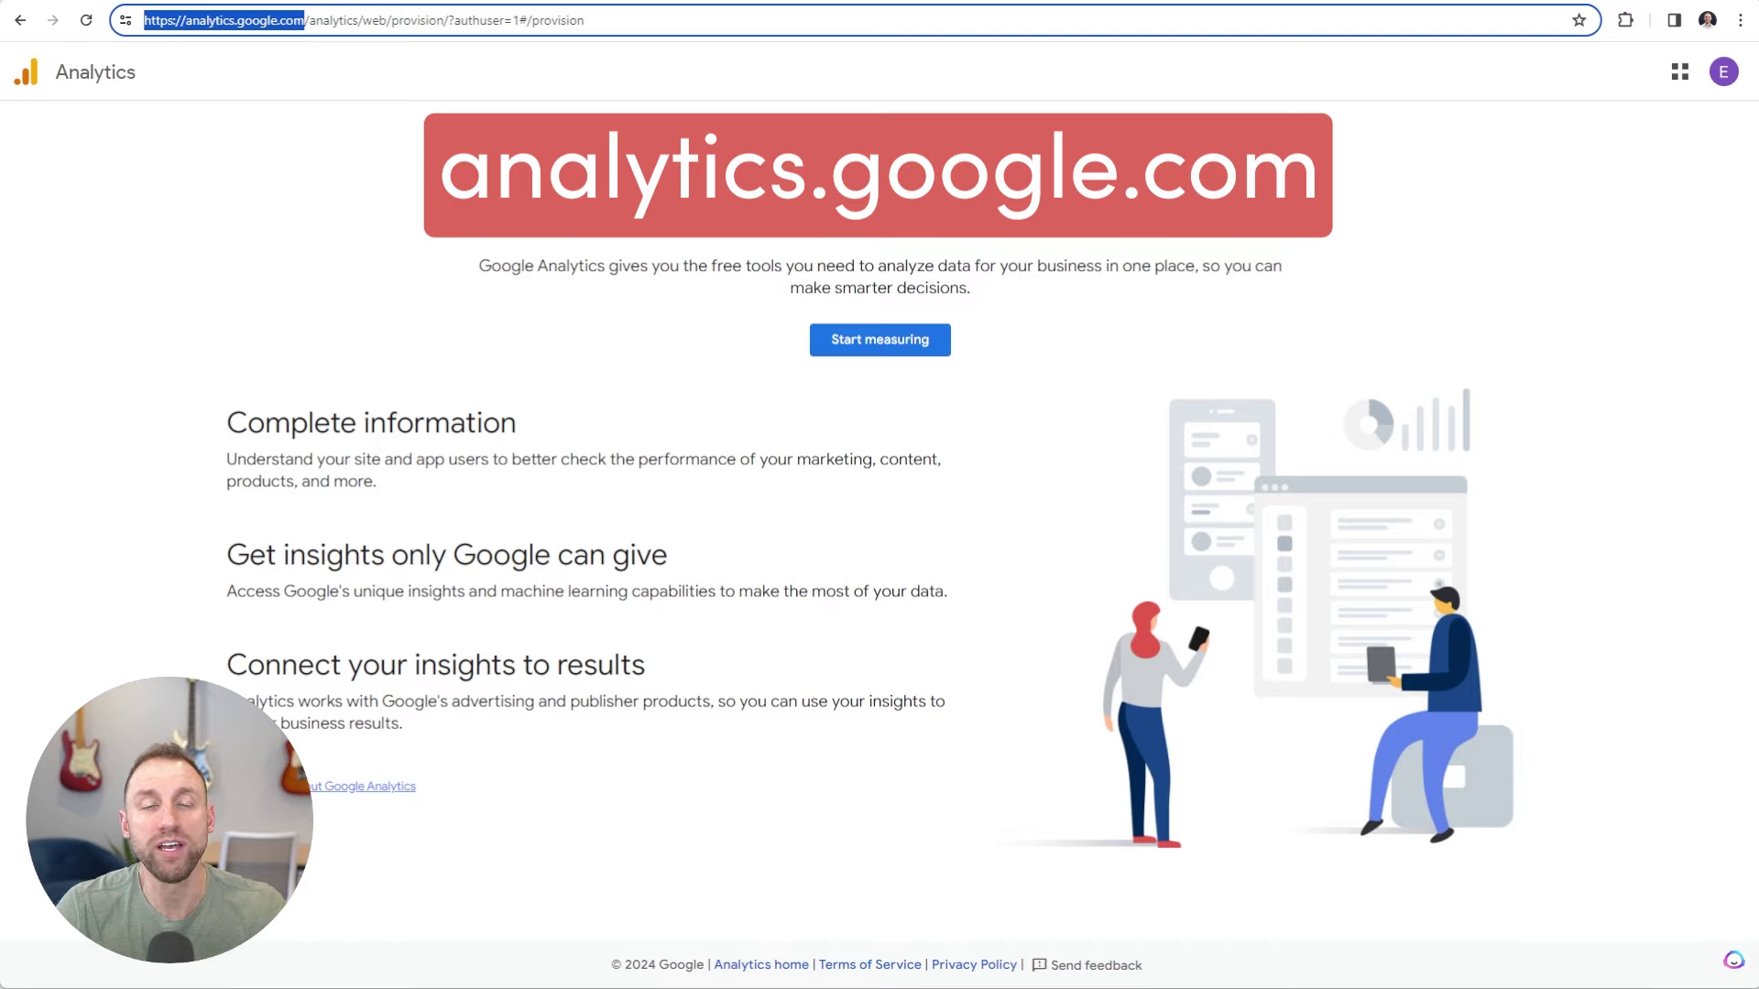
click(659, 135)
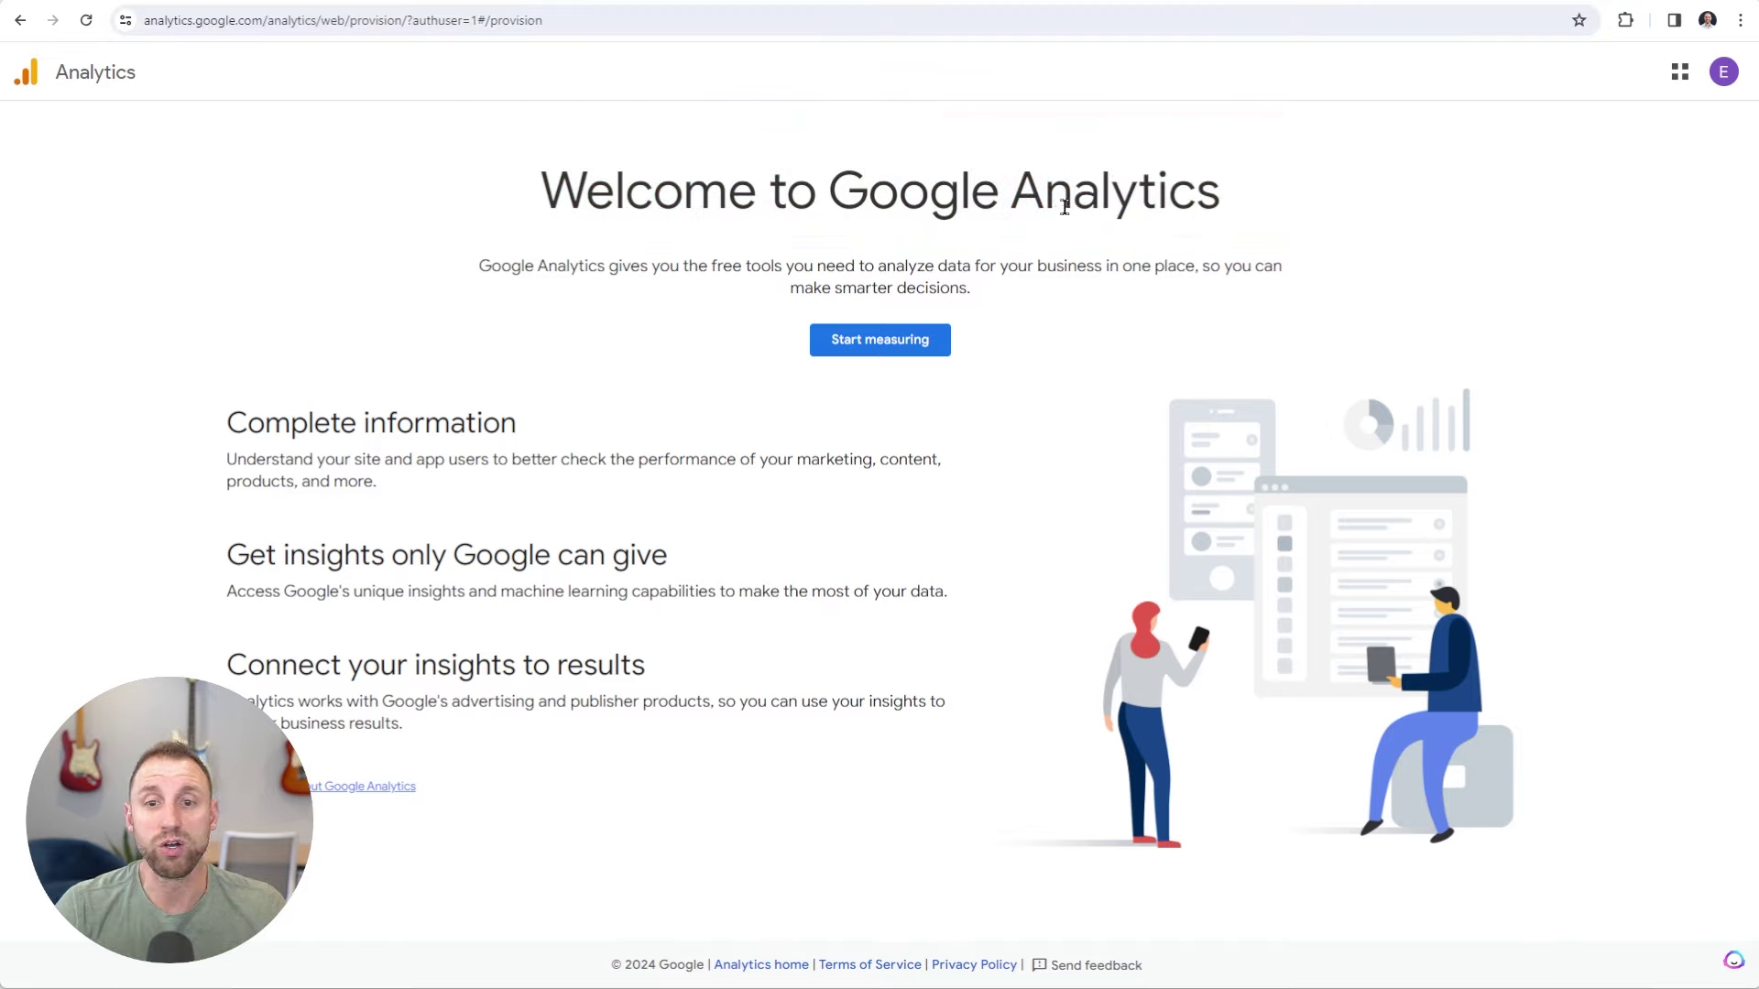
click(880, 347)
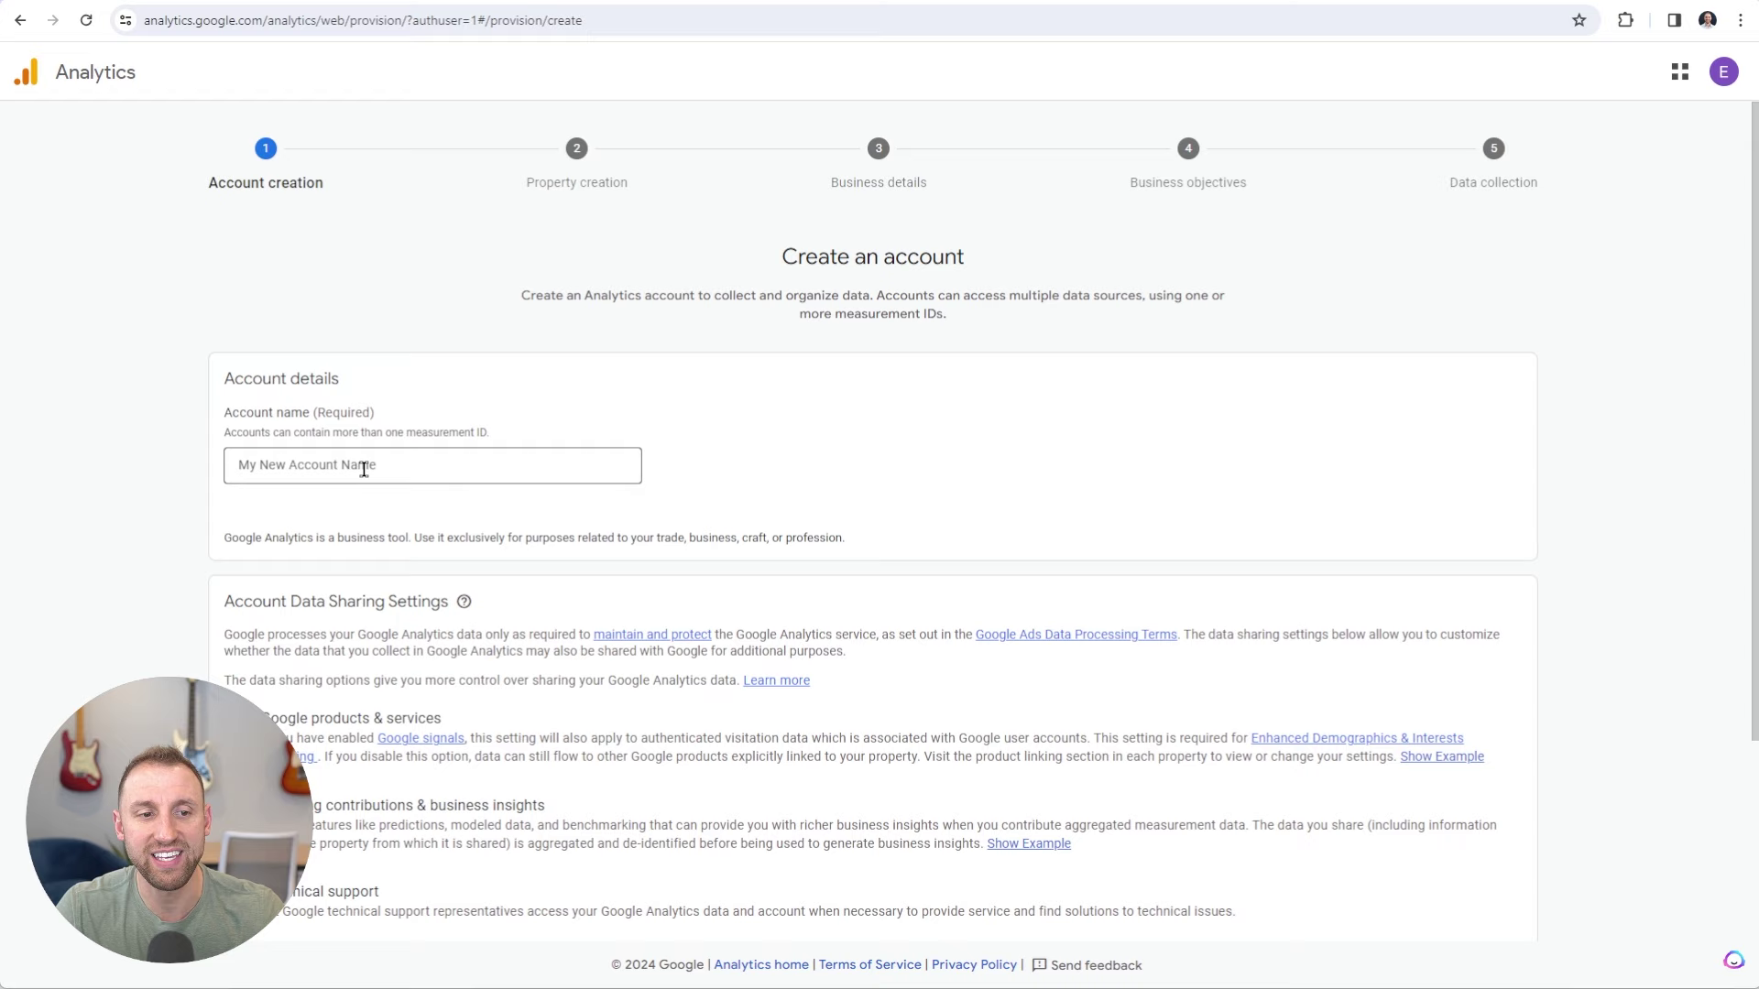
Enter the site owner's name as the account name and turn off modeling, technical support and specialist sharing.
click(364, 470)
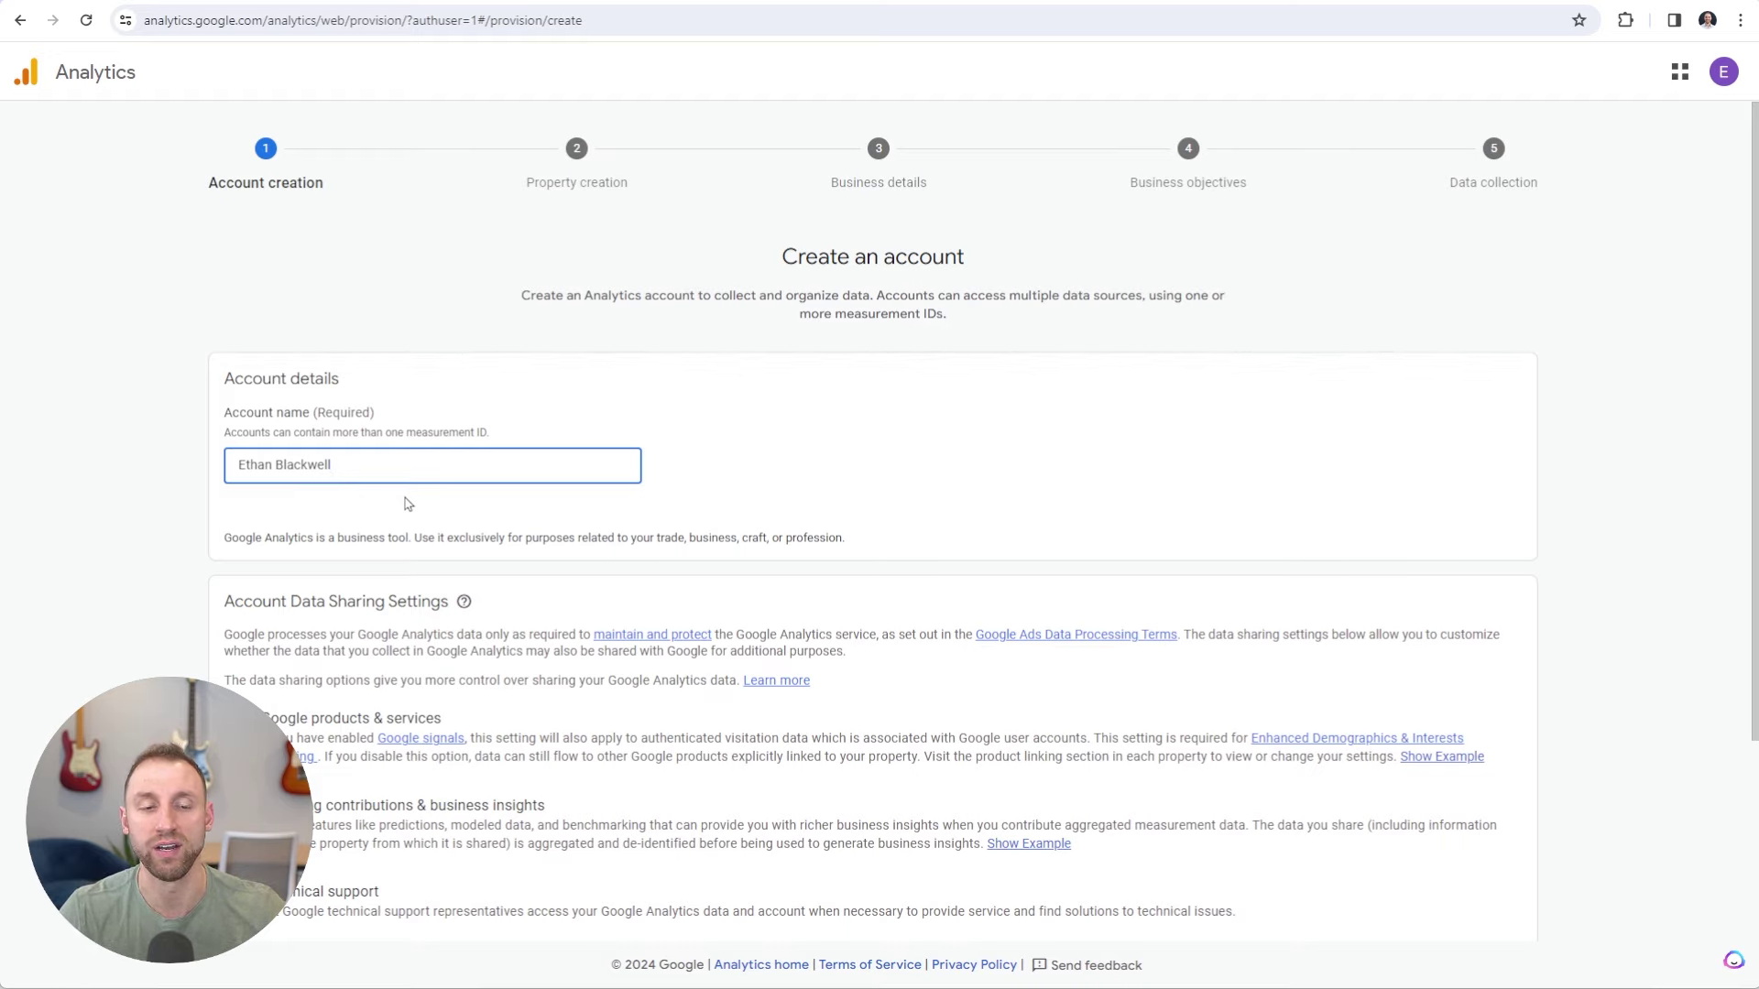
click(408, 504)
scroll(408, 504, down, 3)
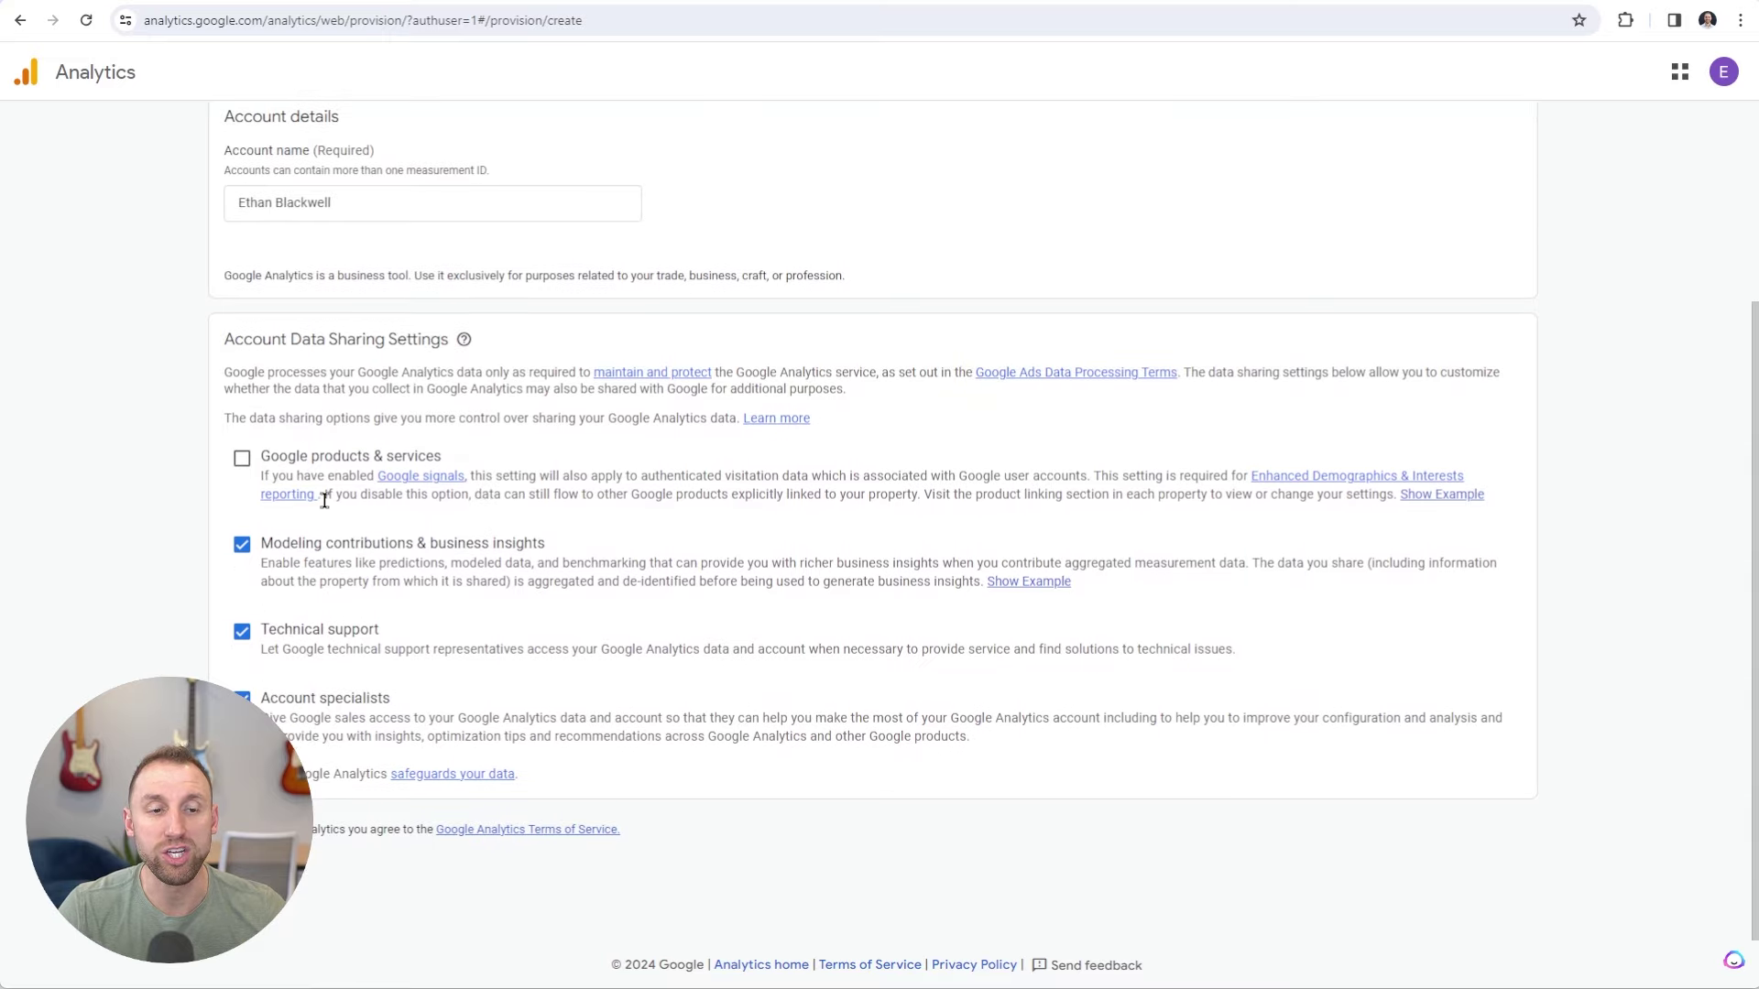
click(242, 547)
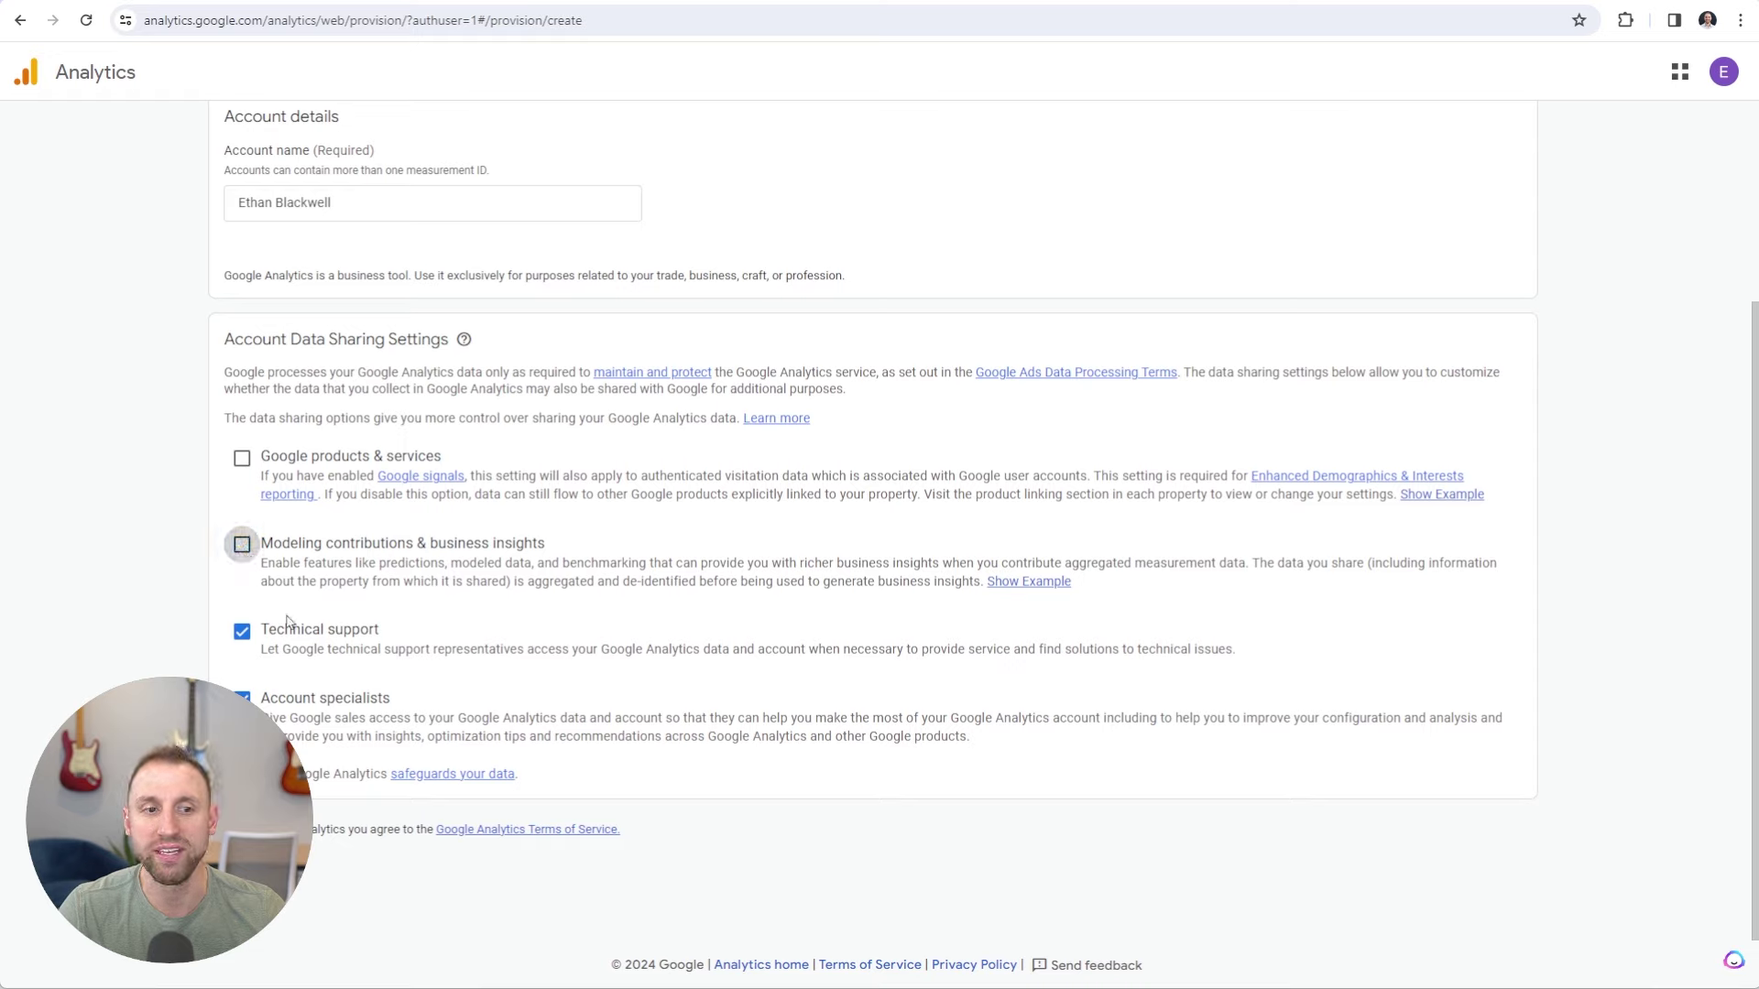
click(242, 632)
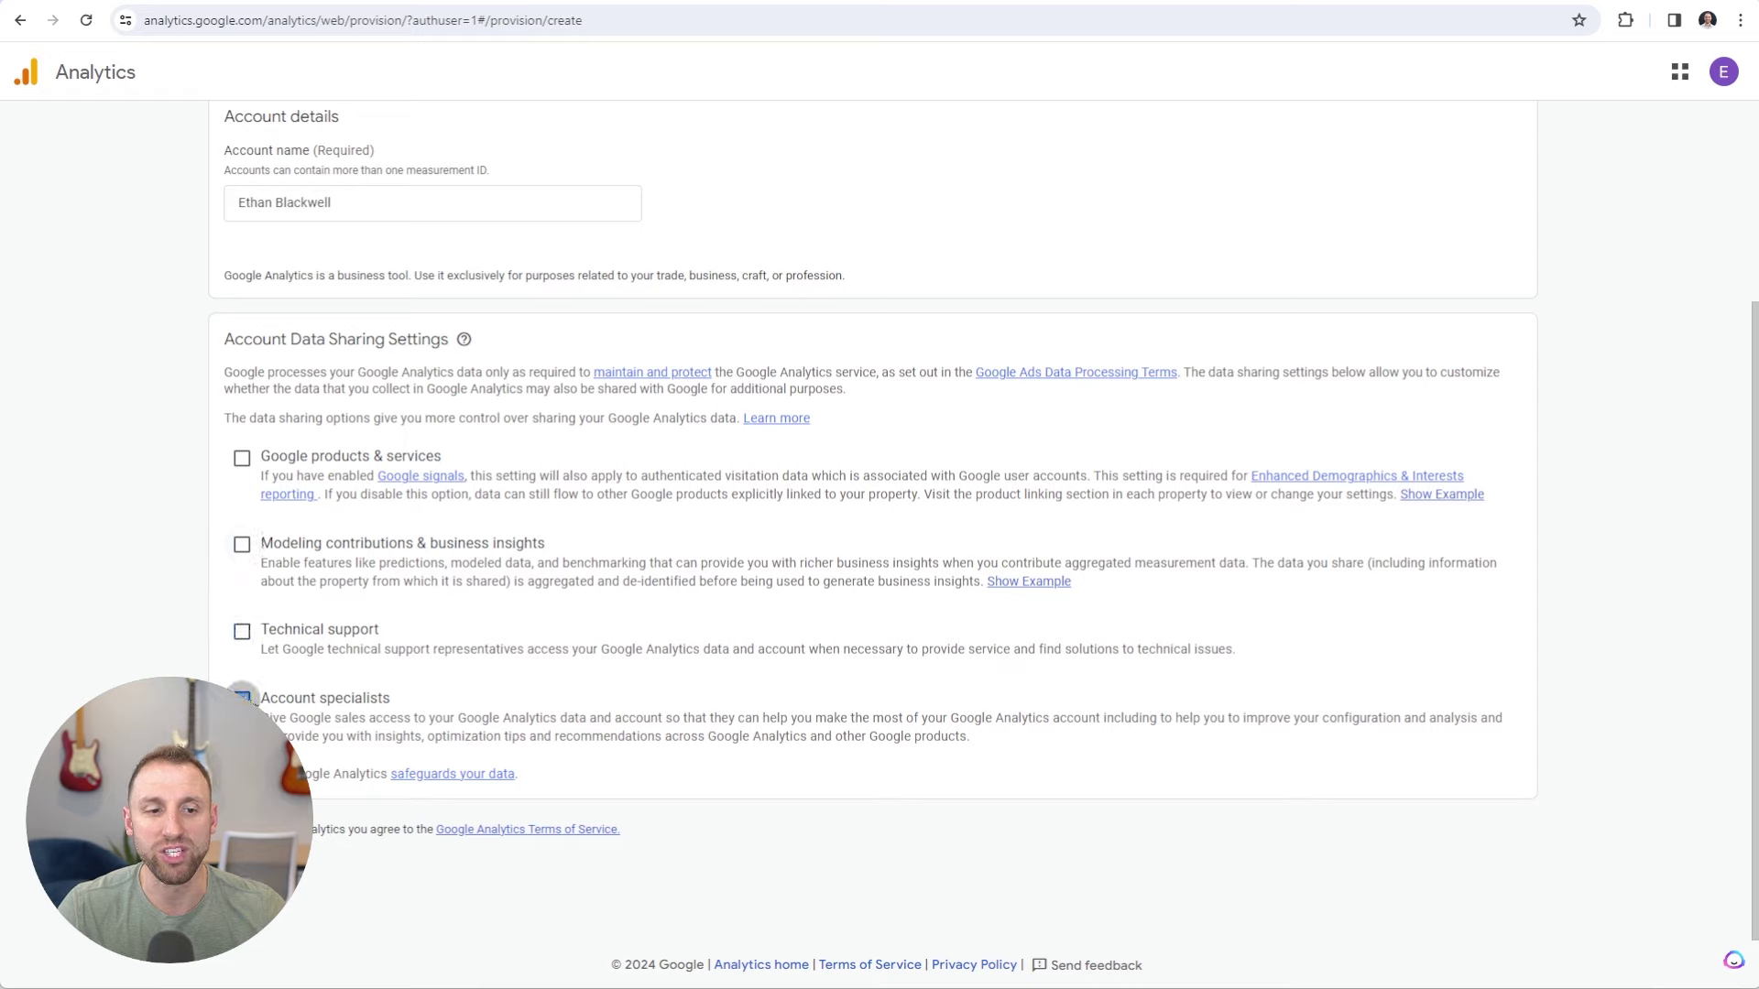
click(241, 698)
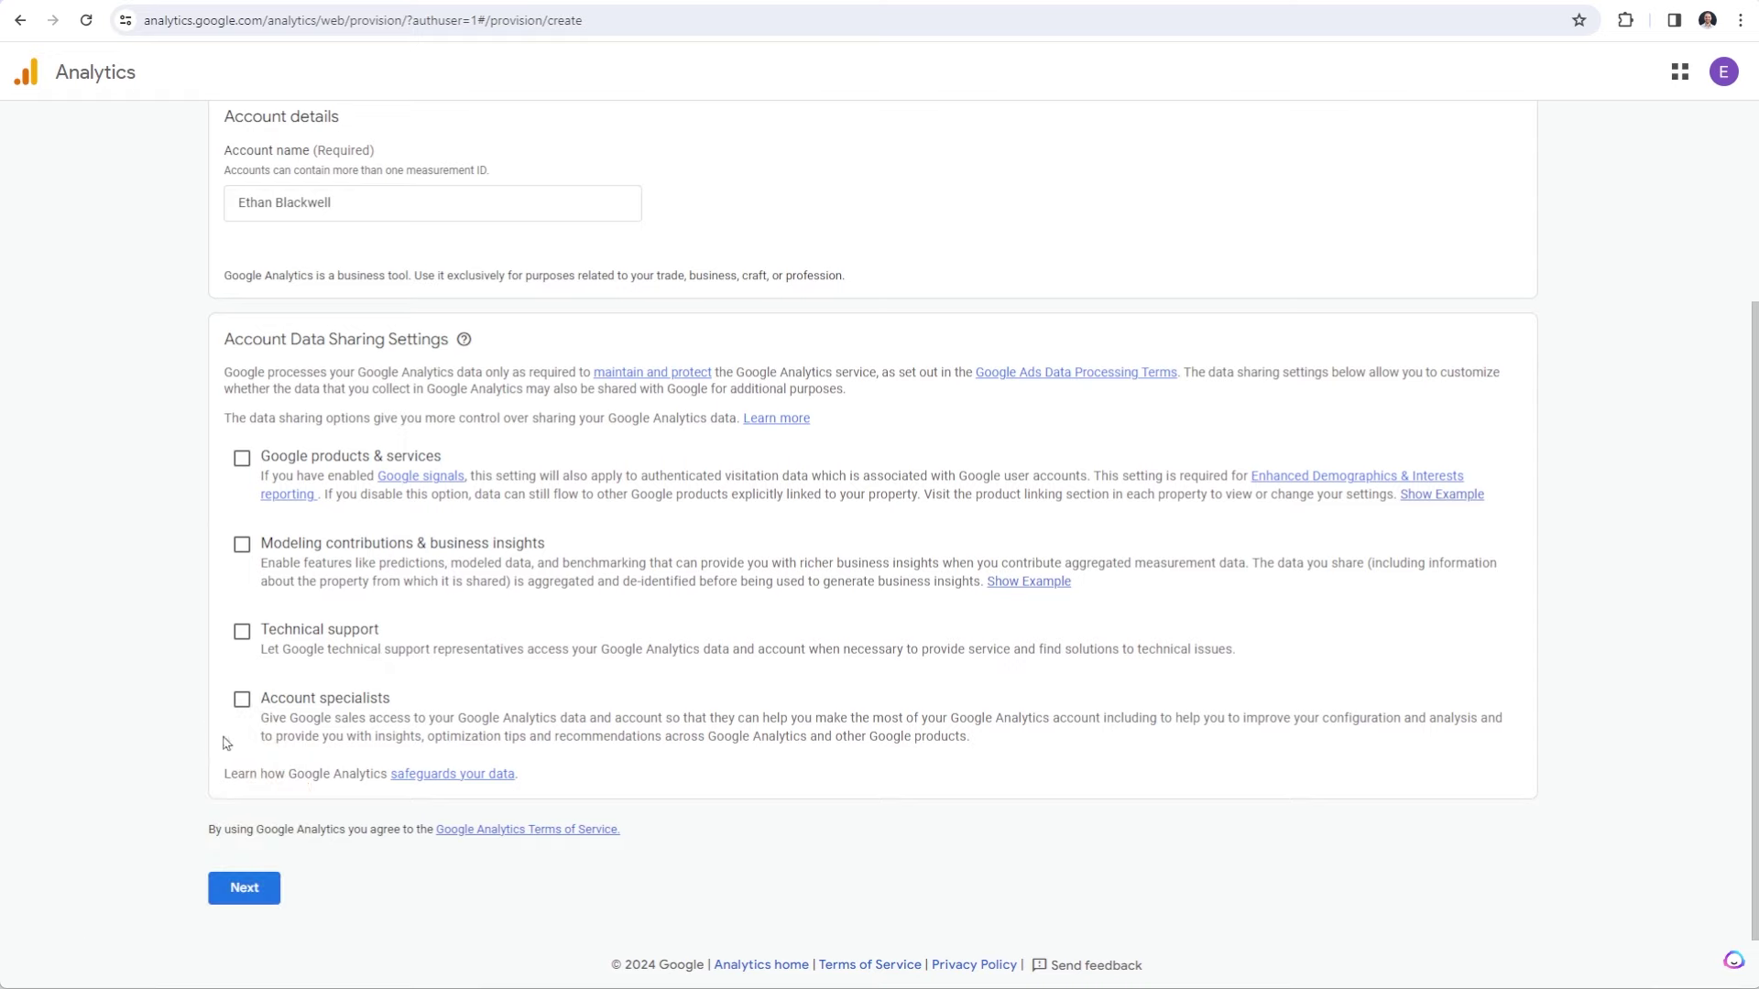
Name the property after the site owner with reporting time zone (GMT-06:00) Chicago Time.
click(264, 902)
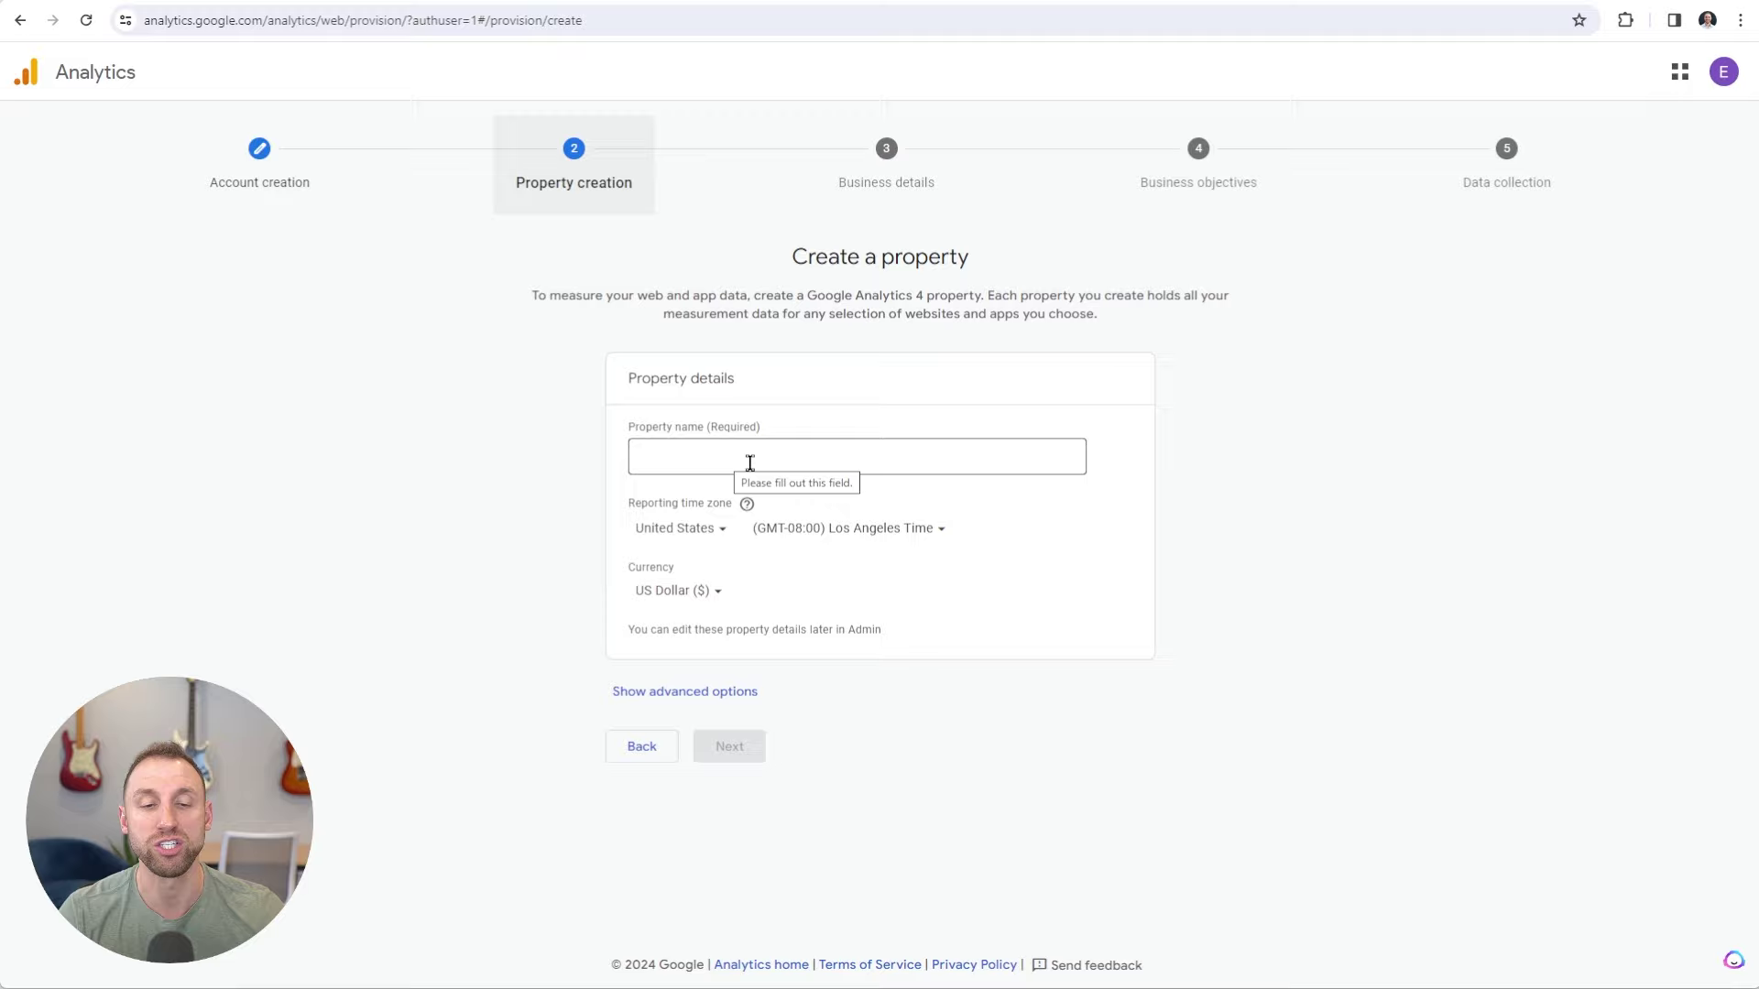
click(750, 462)
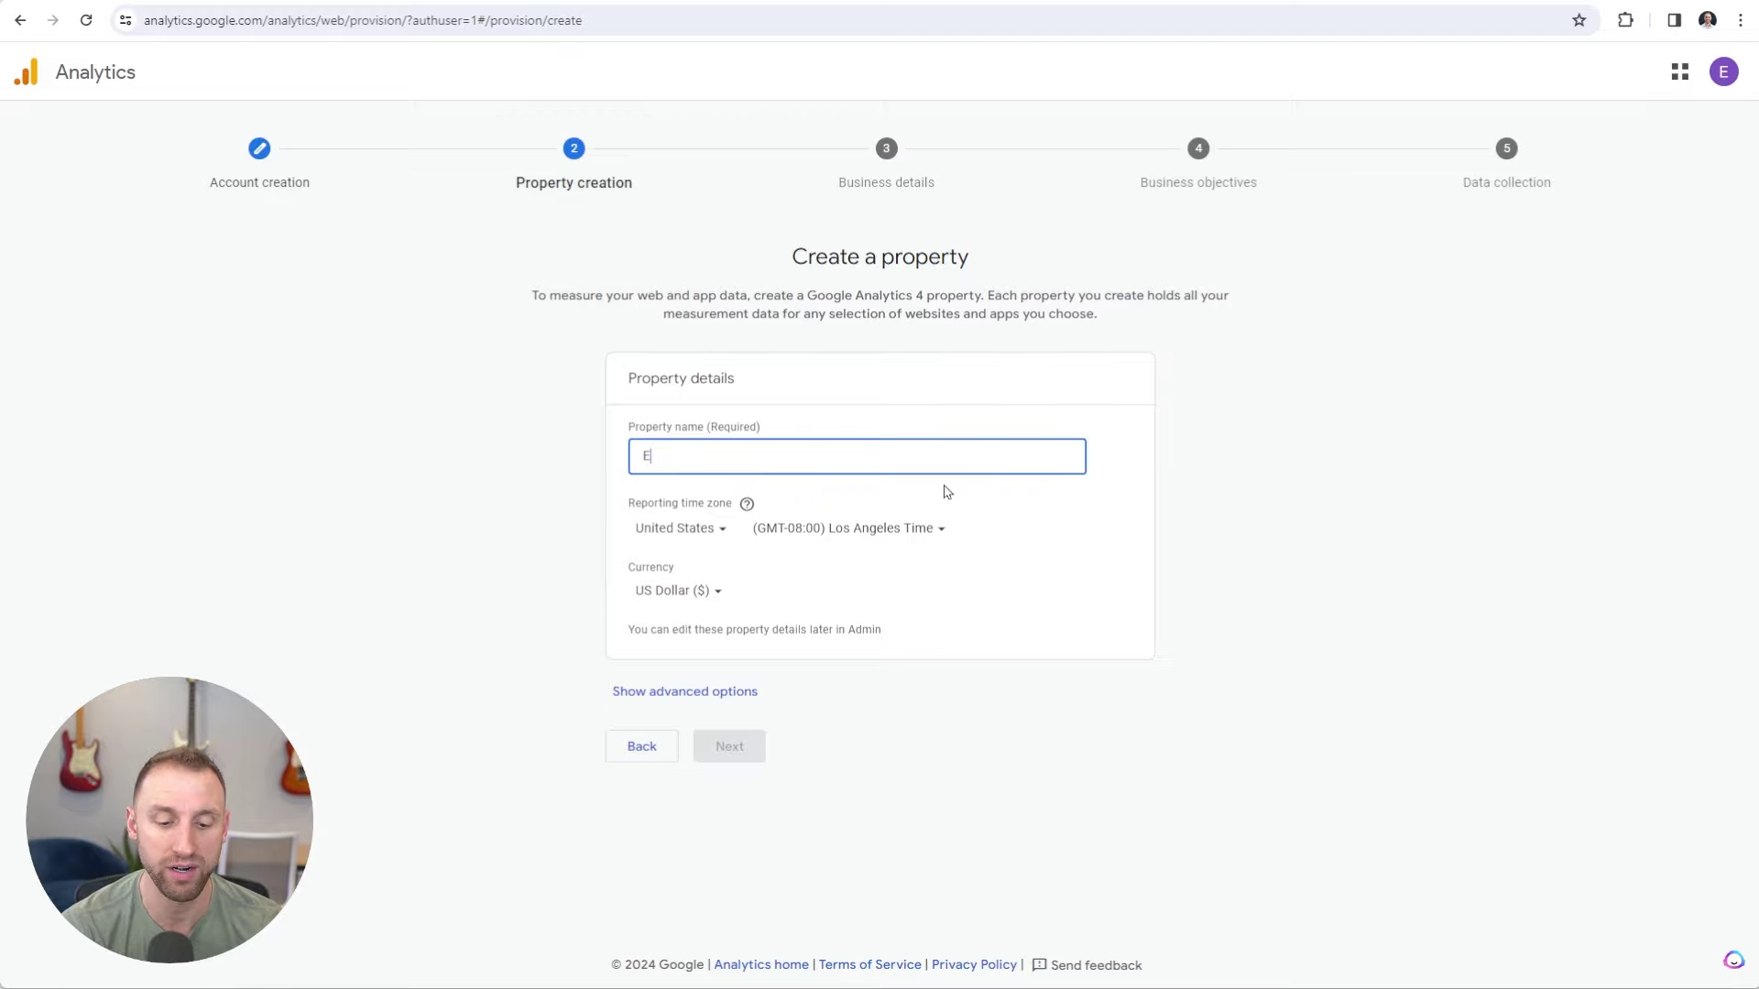
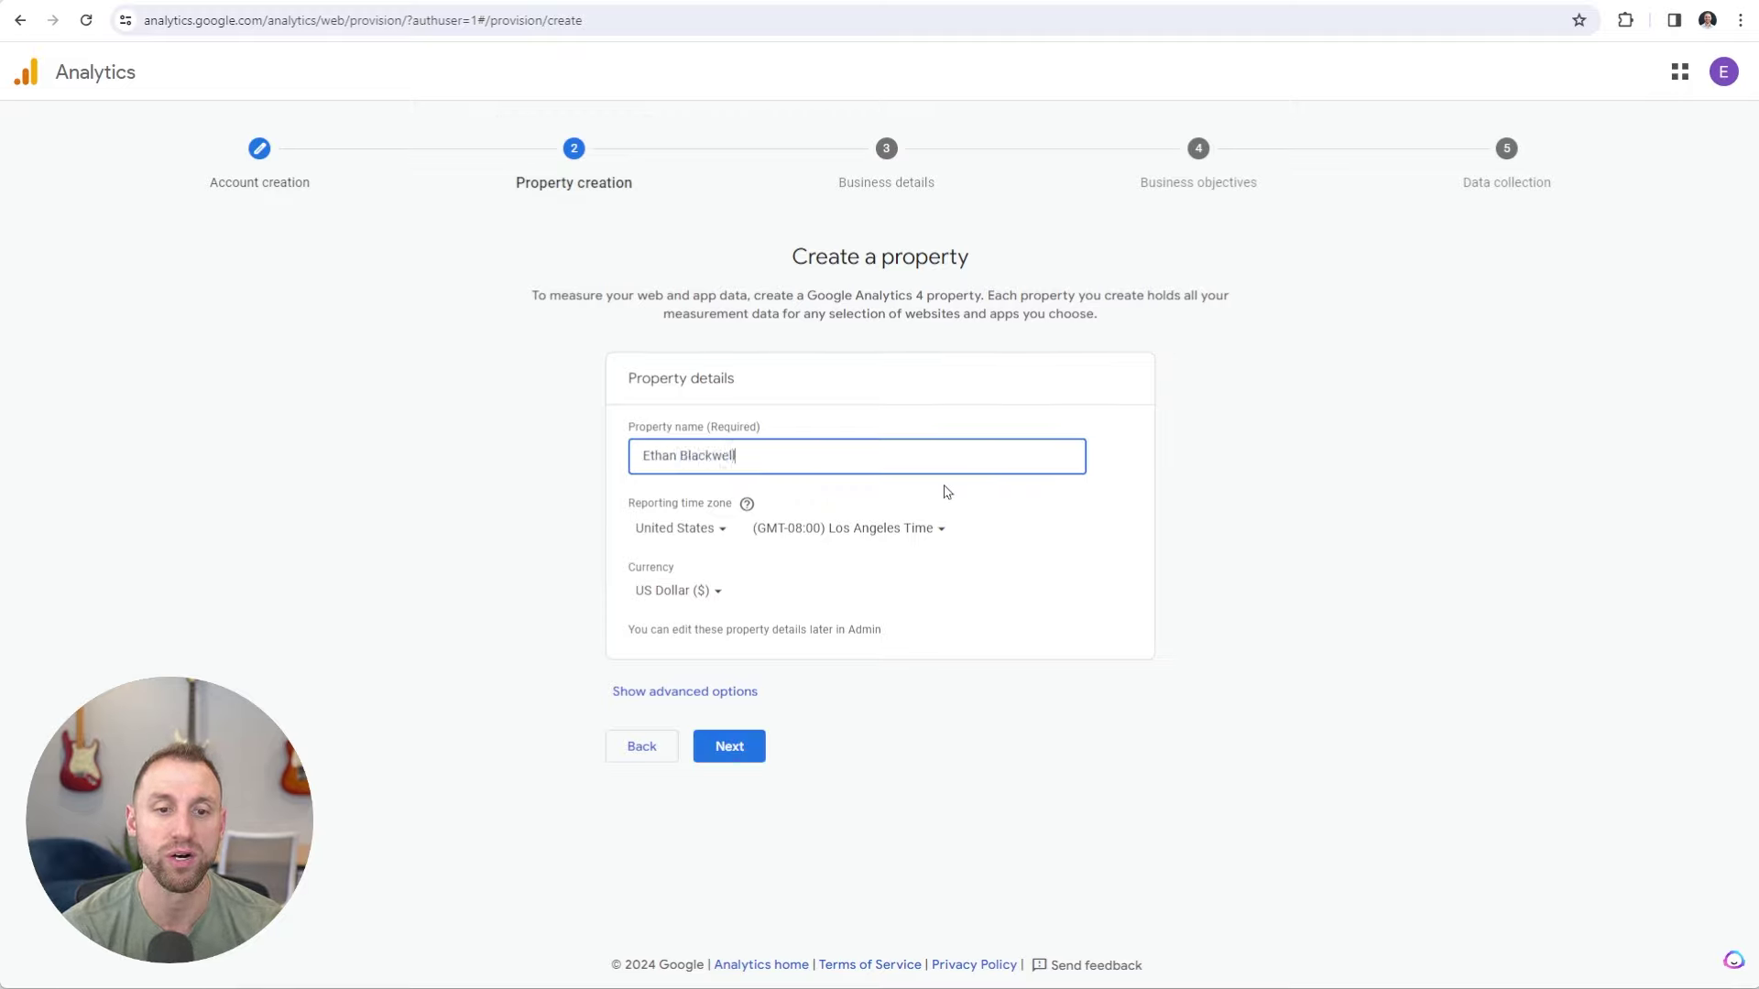
click(597, 514)
click(836, 534)
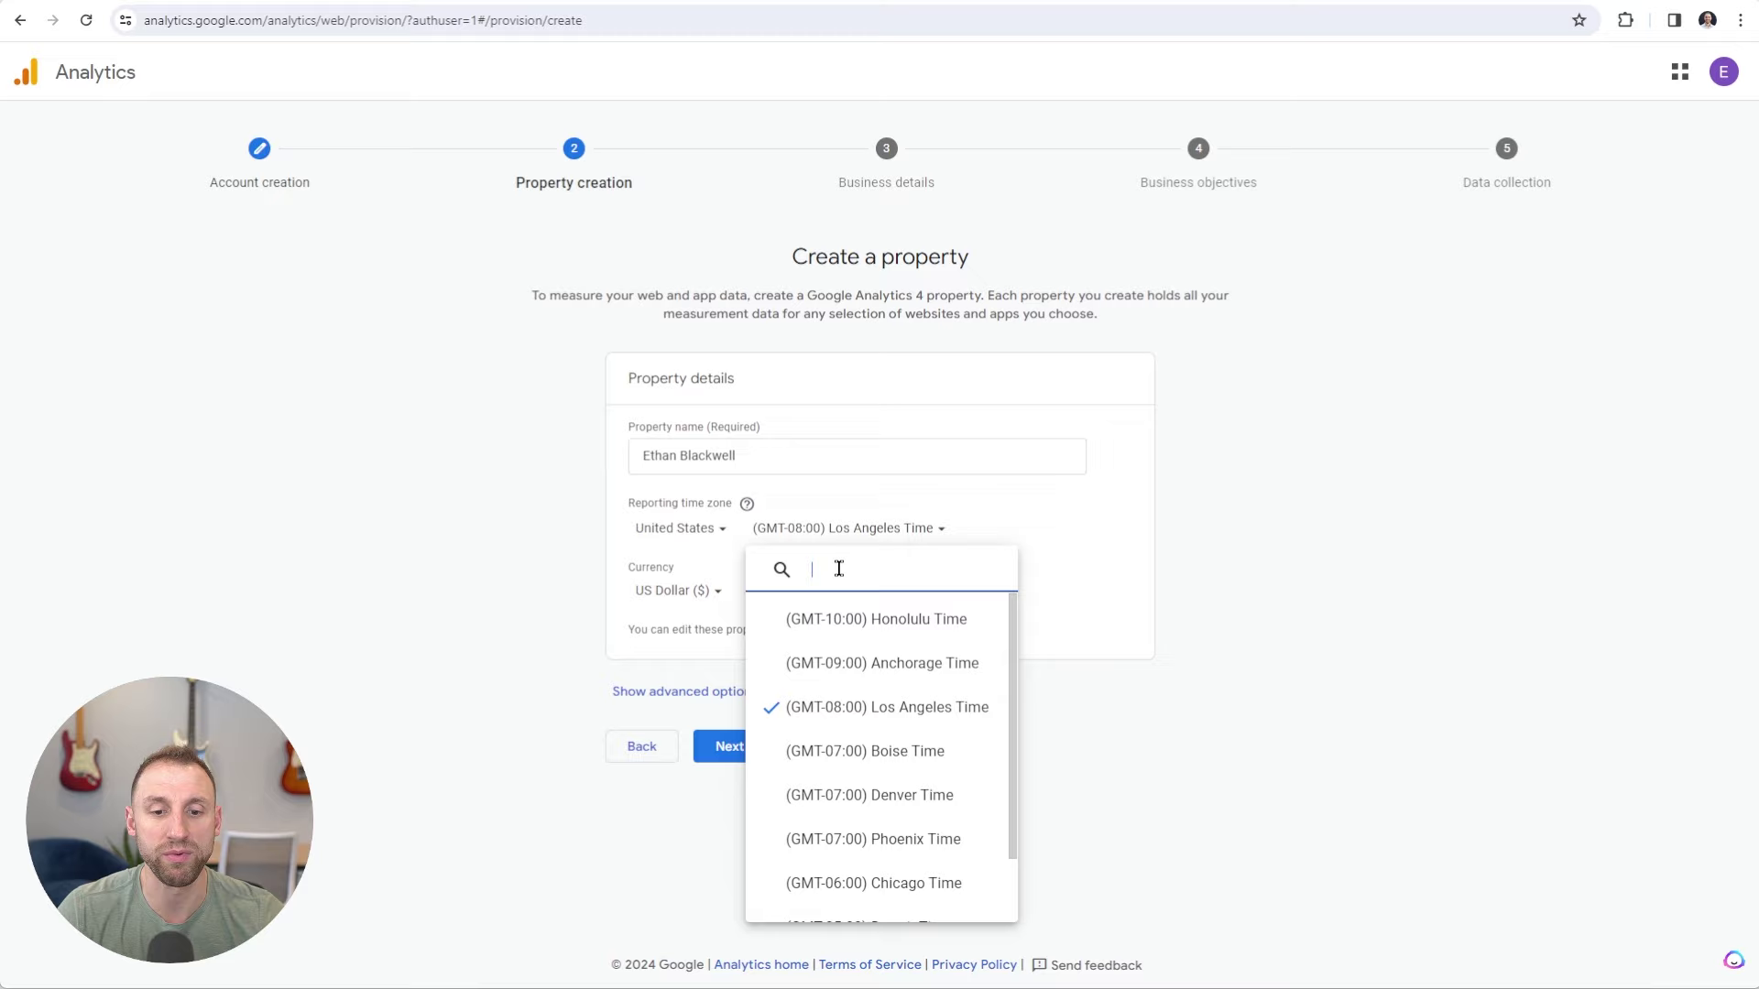
click(885, 885)
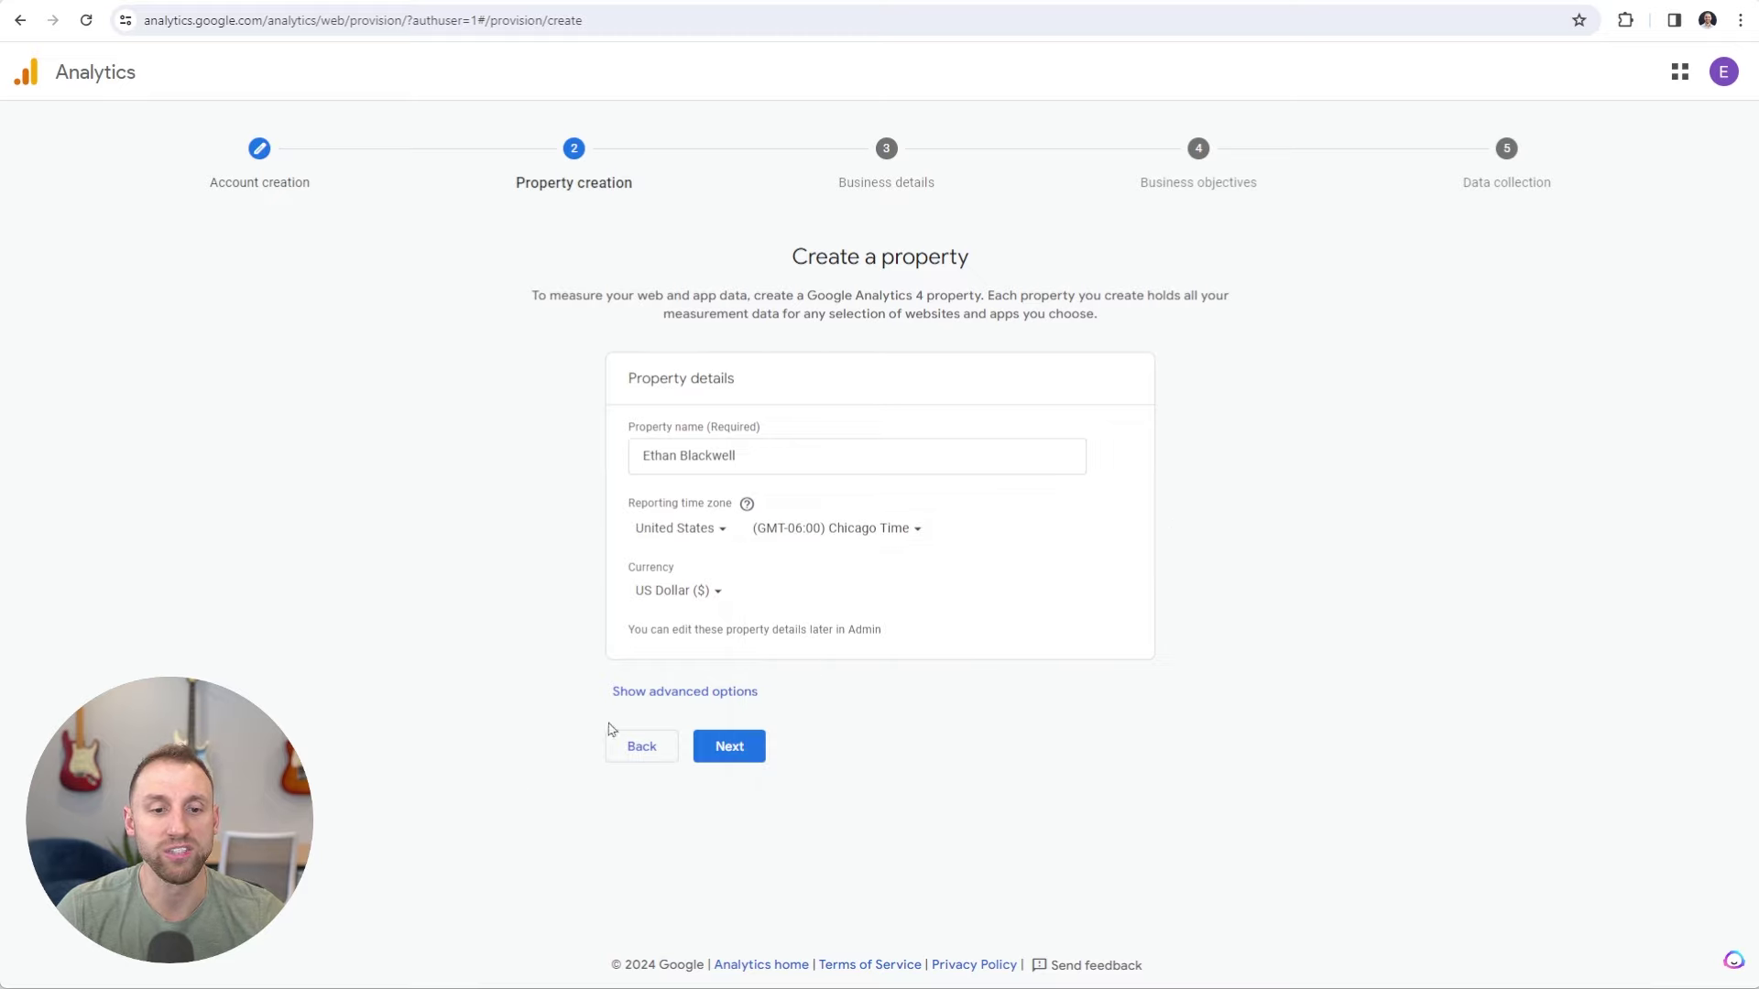
click(736, 757)
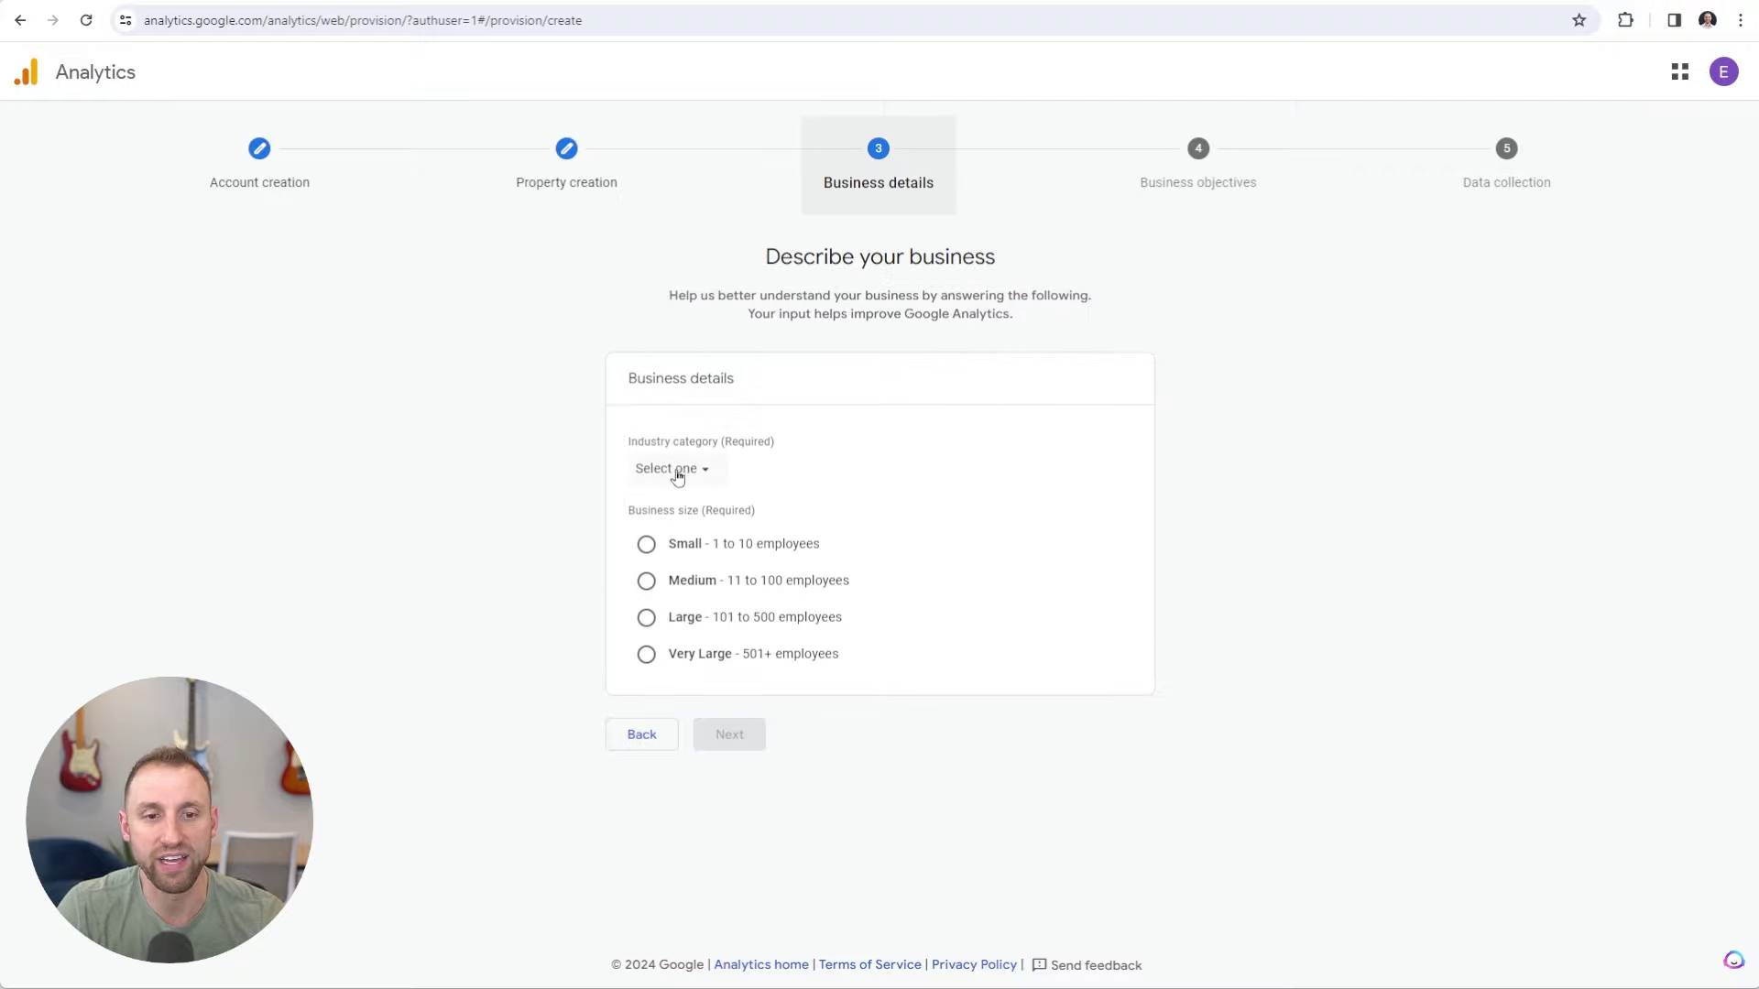
Set the industry to Other Business Activity and the business size to Small (1 to 10 employees).
click(685, 471)
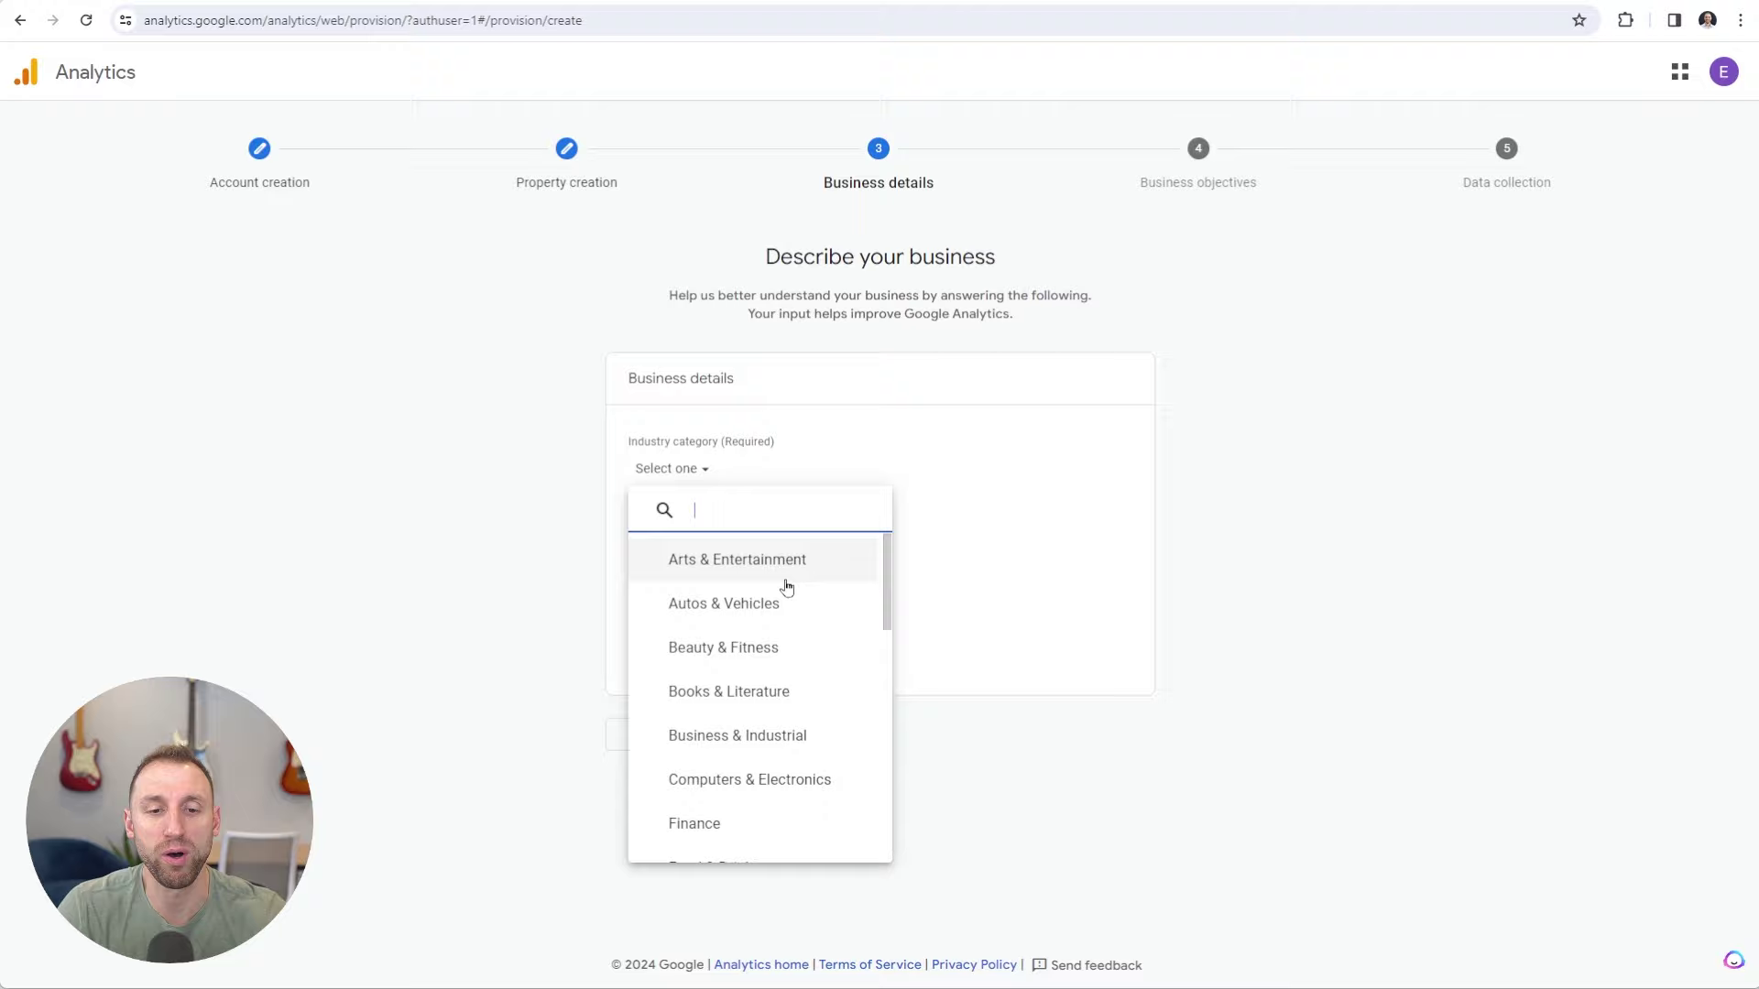
scroll(786, 590, down, 4)
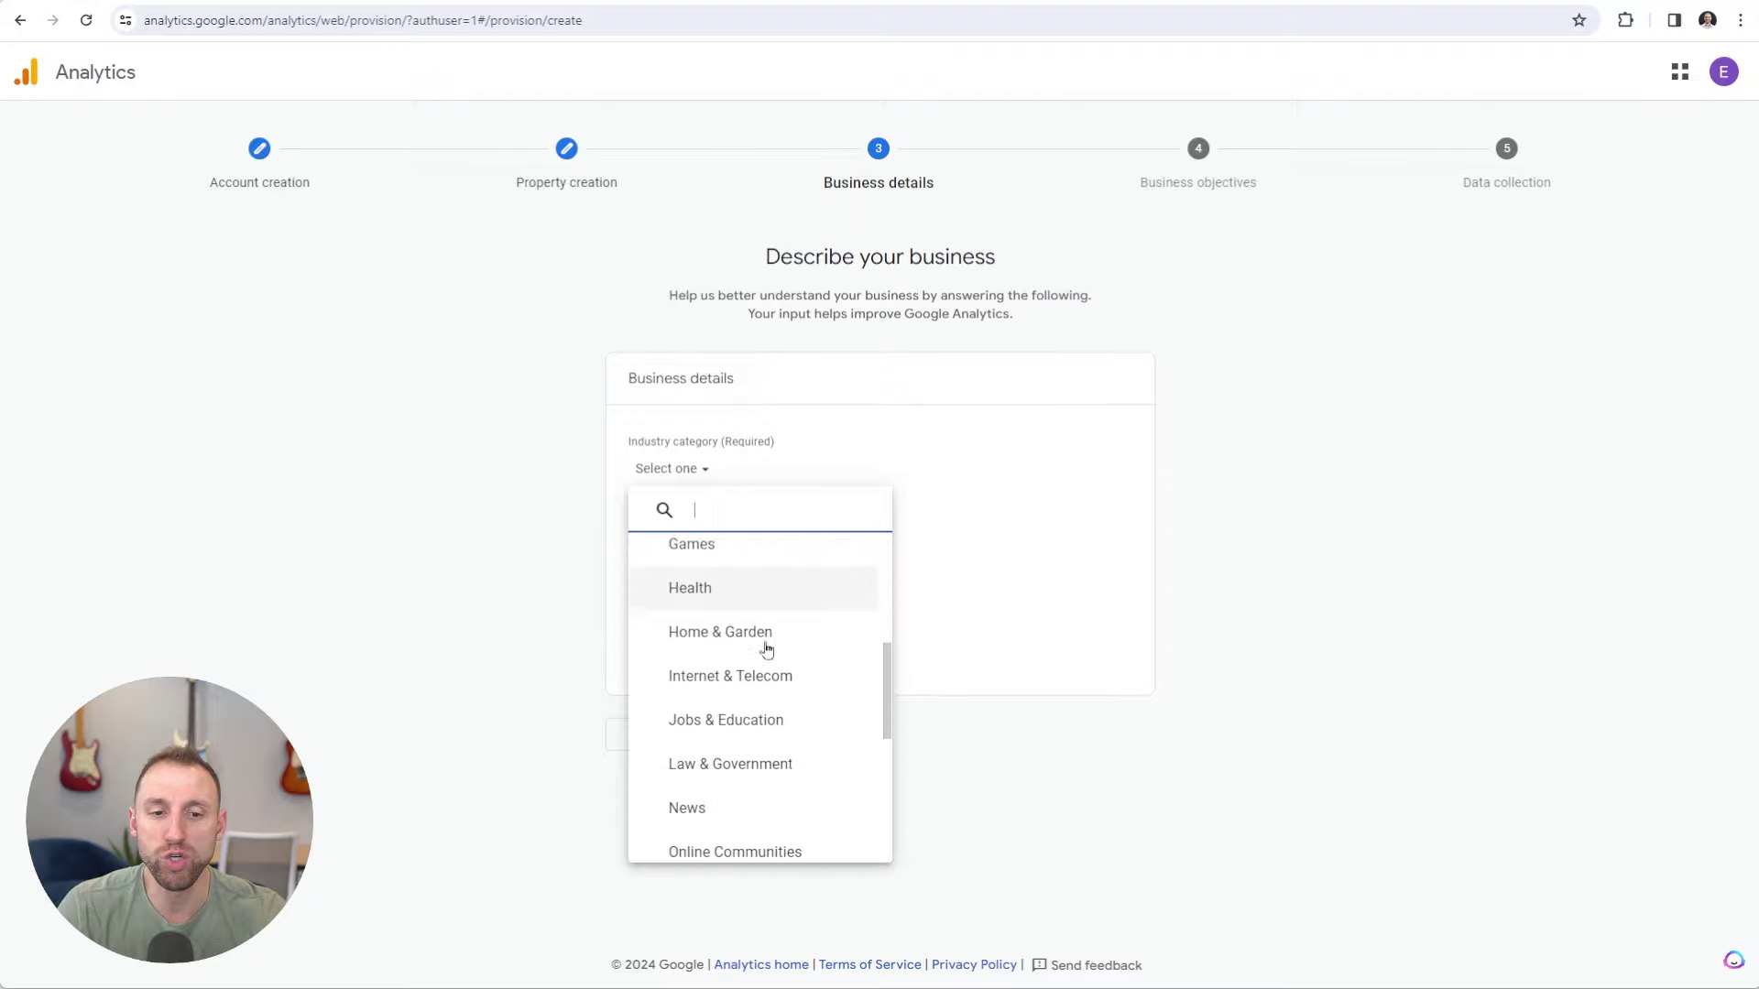
scroll(767, 649, down, 5)
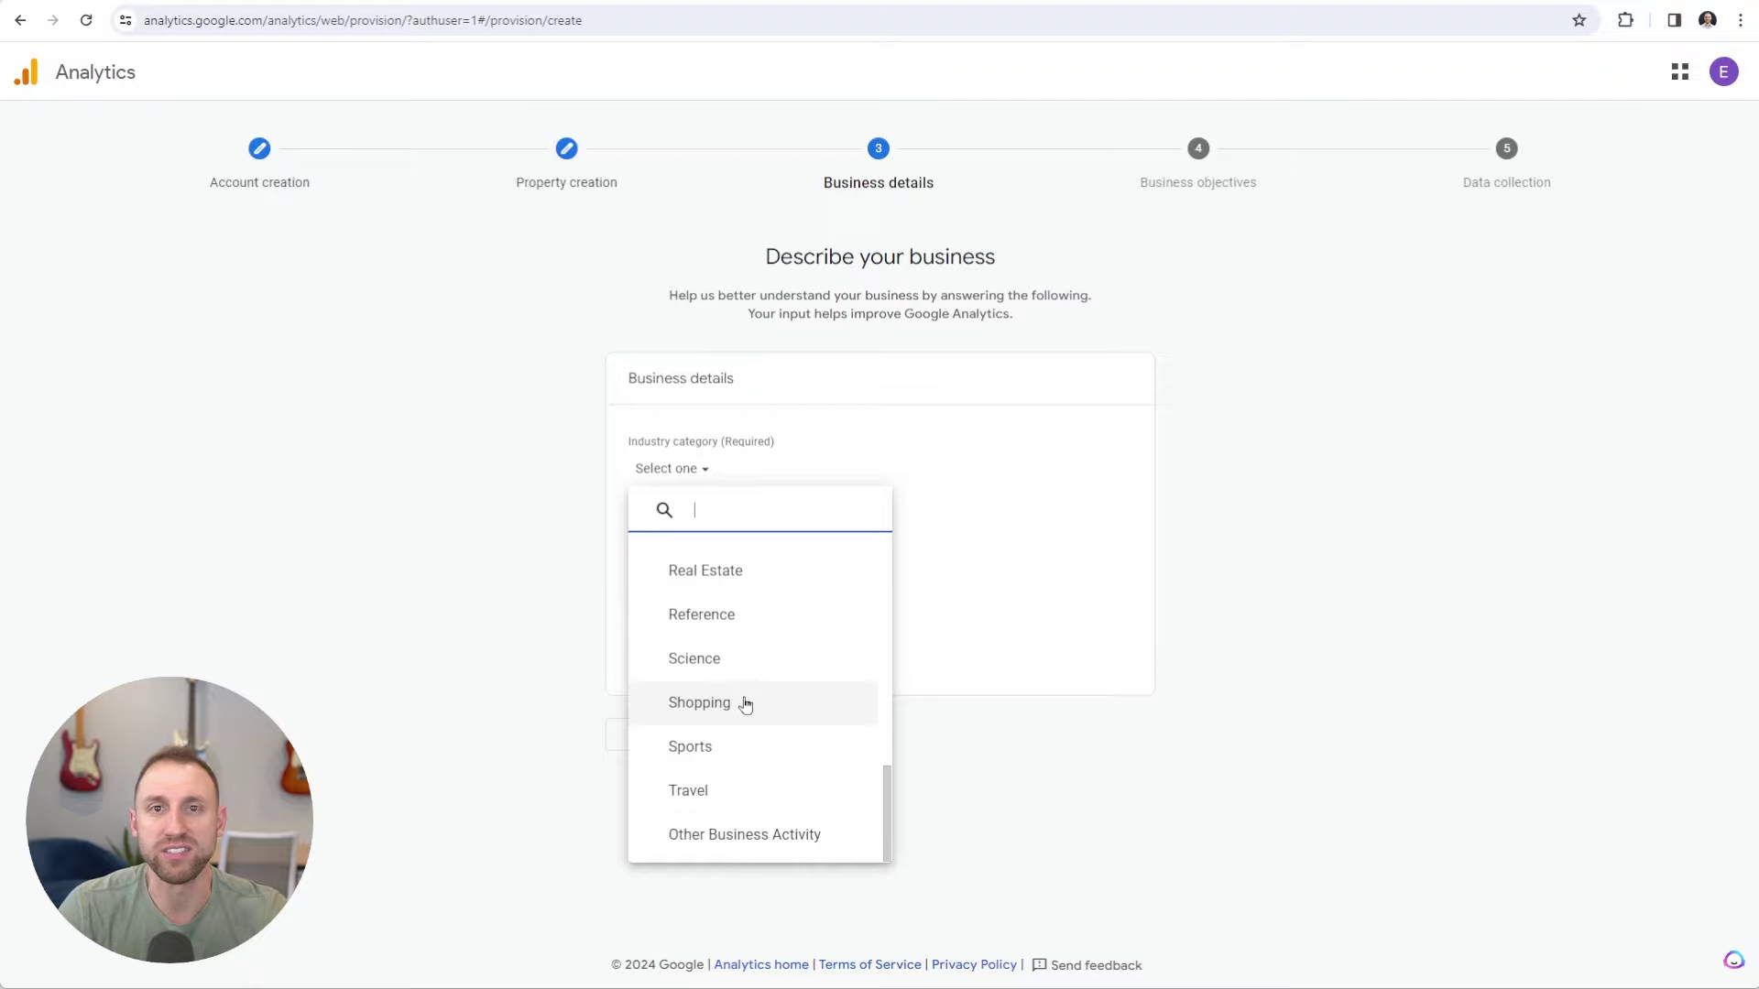
click(743, 835)
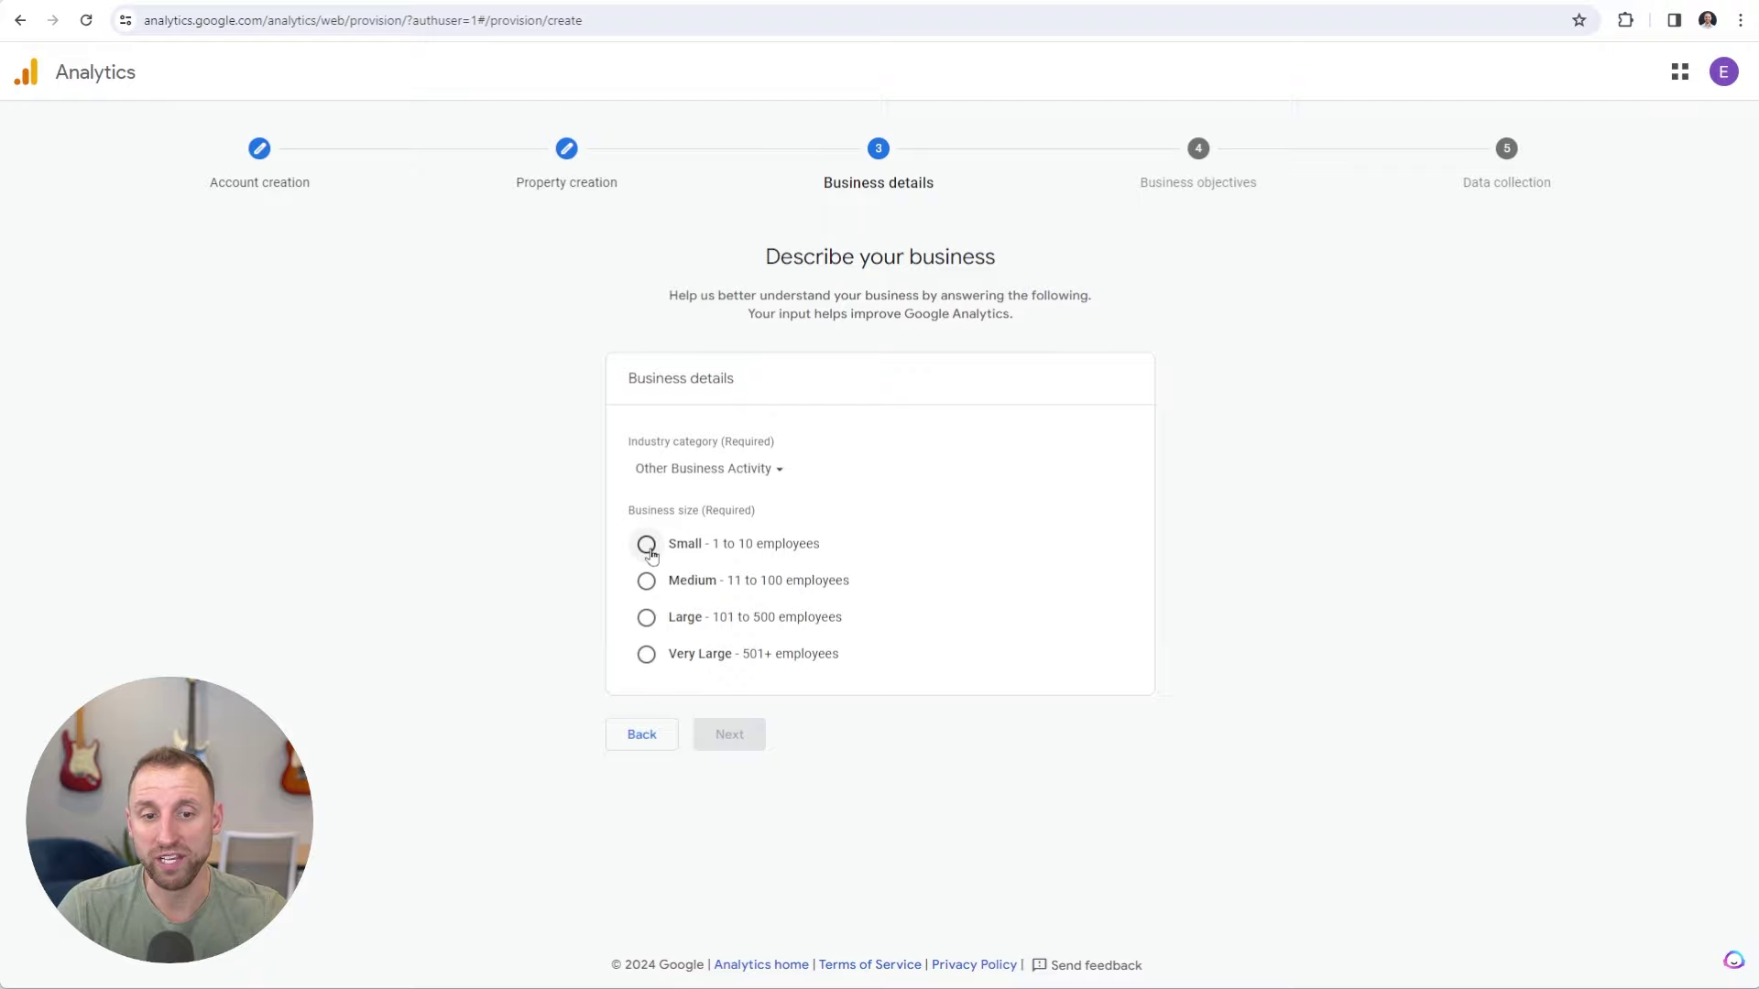
click(647, 545)
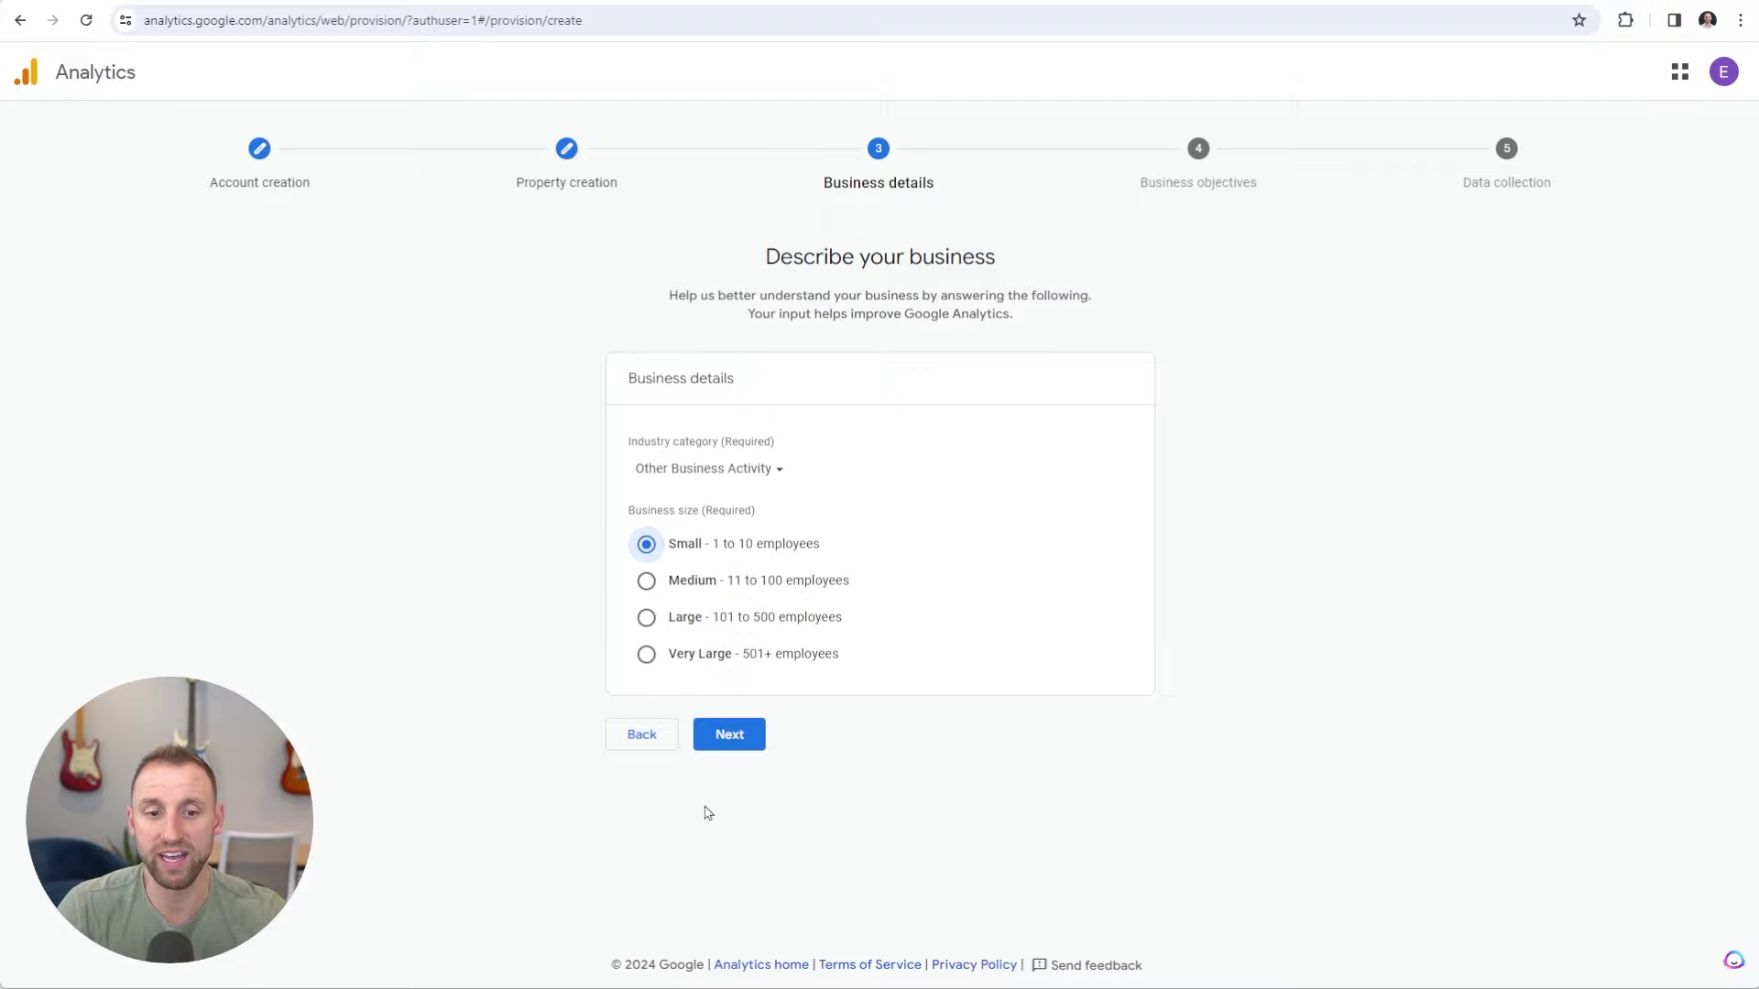
click(730, 742)
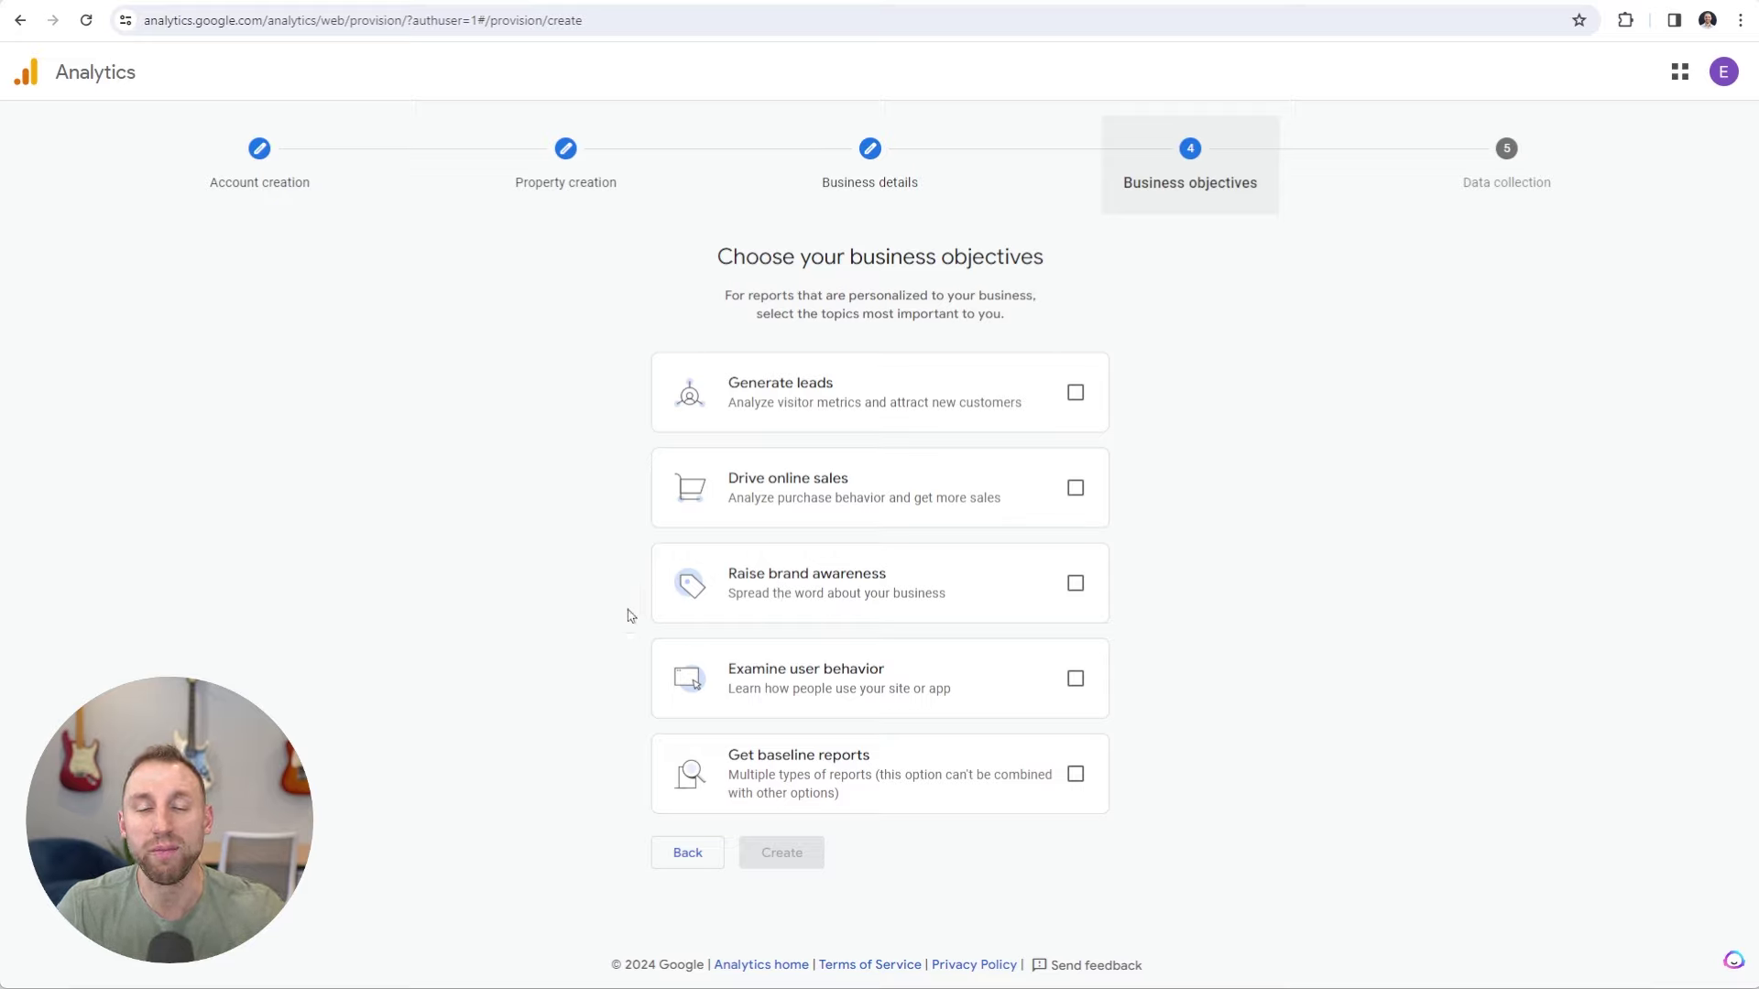
Pick Examine user behavior as the objective, create the account, and accept the GDPR and service terms.
click(1076, 679)
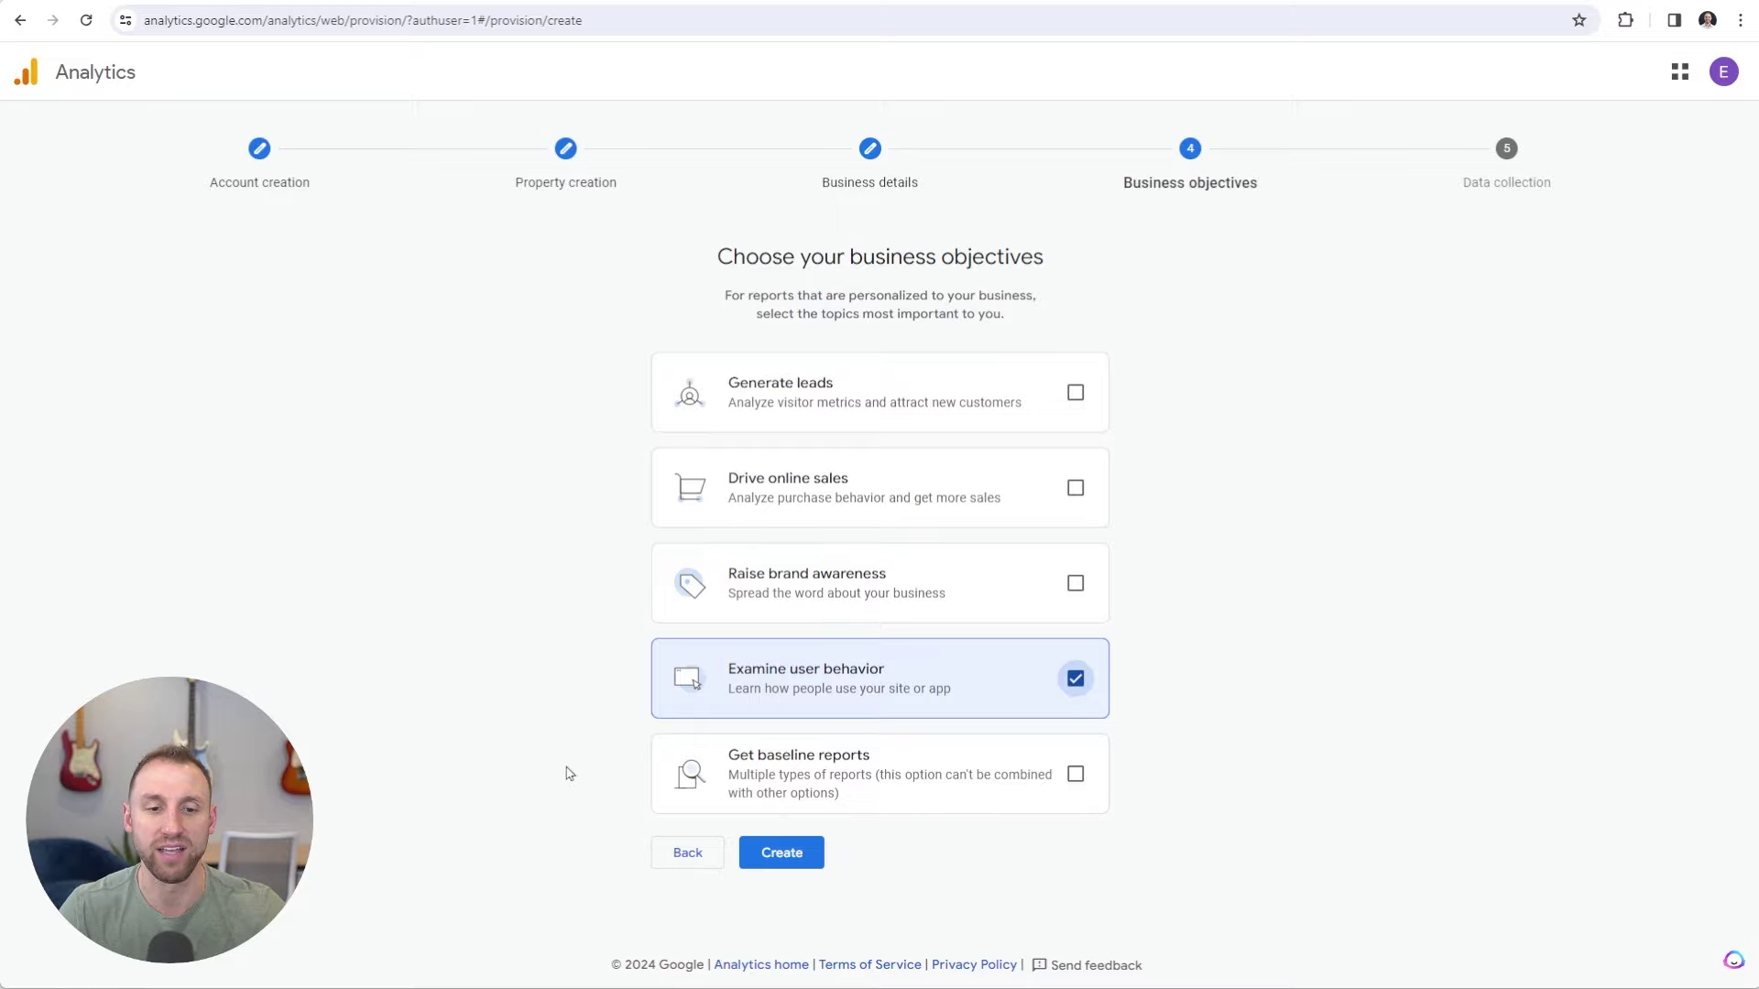
click(780, 855)
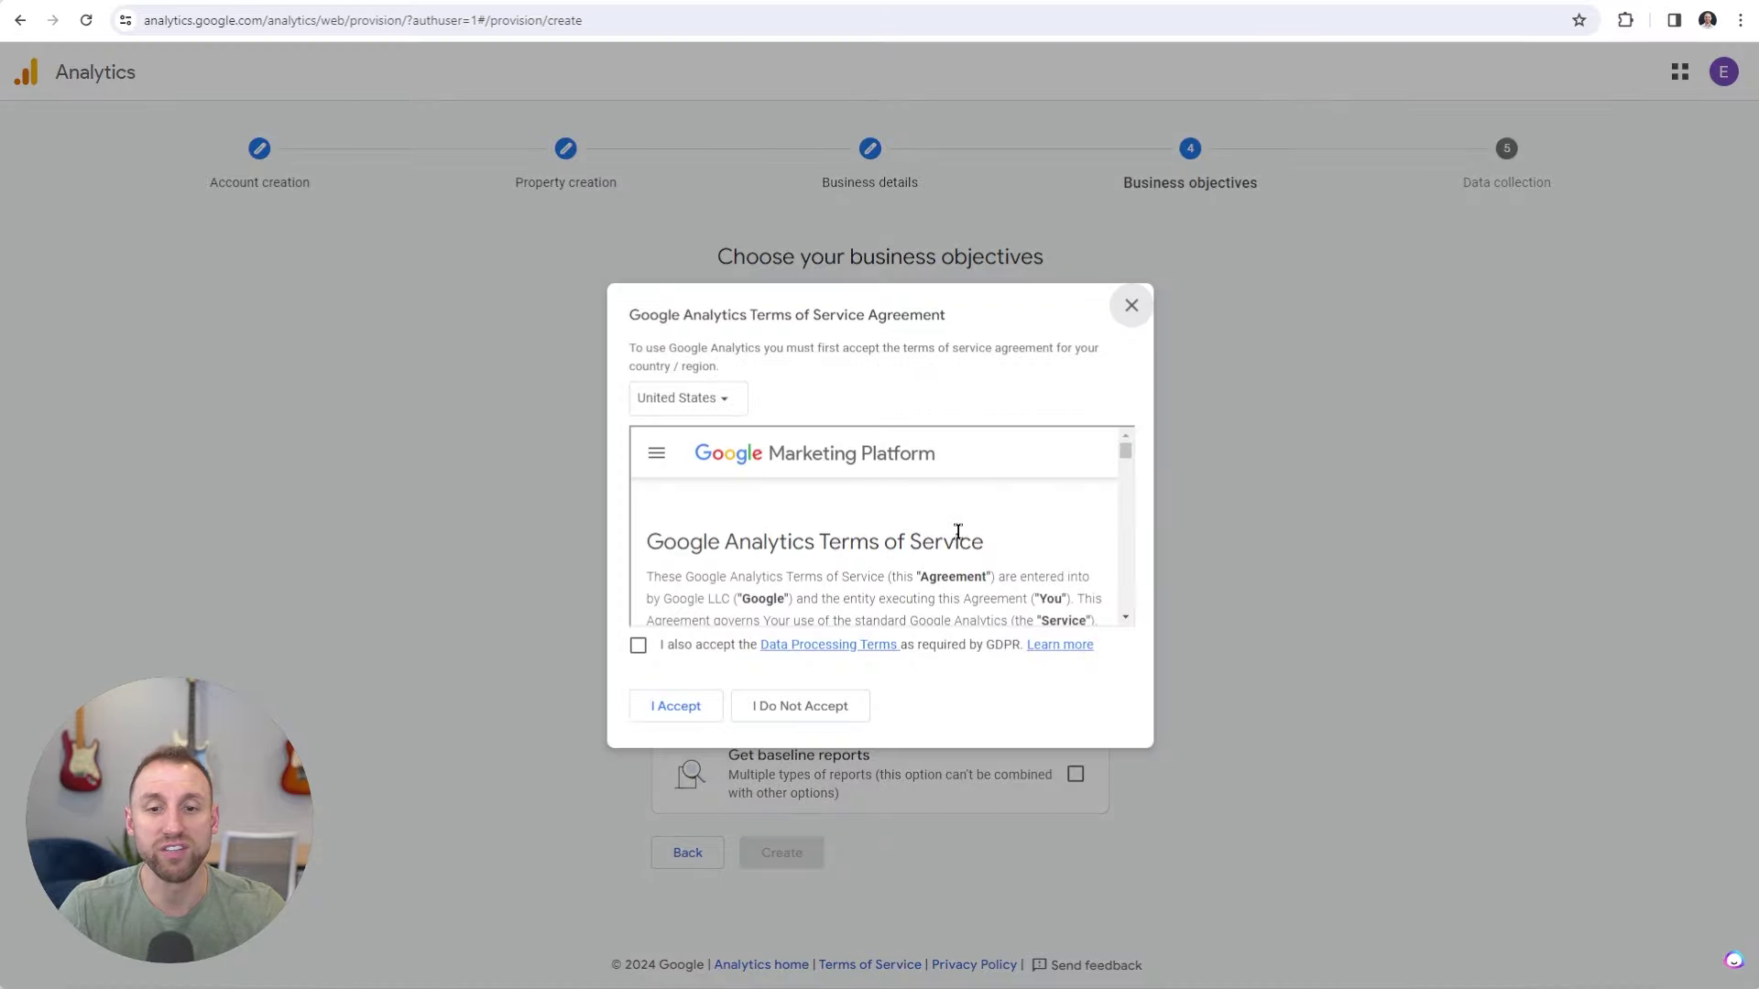
scroll(958, 531, down, 3)
scroll(962, 540, down, 5)
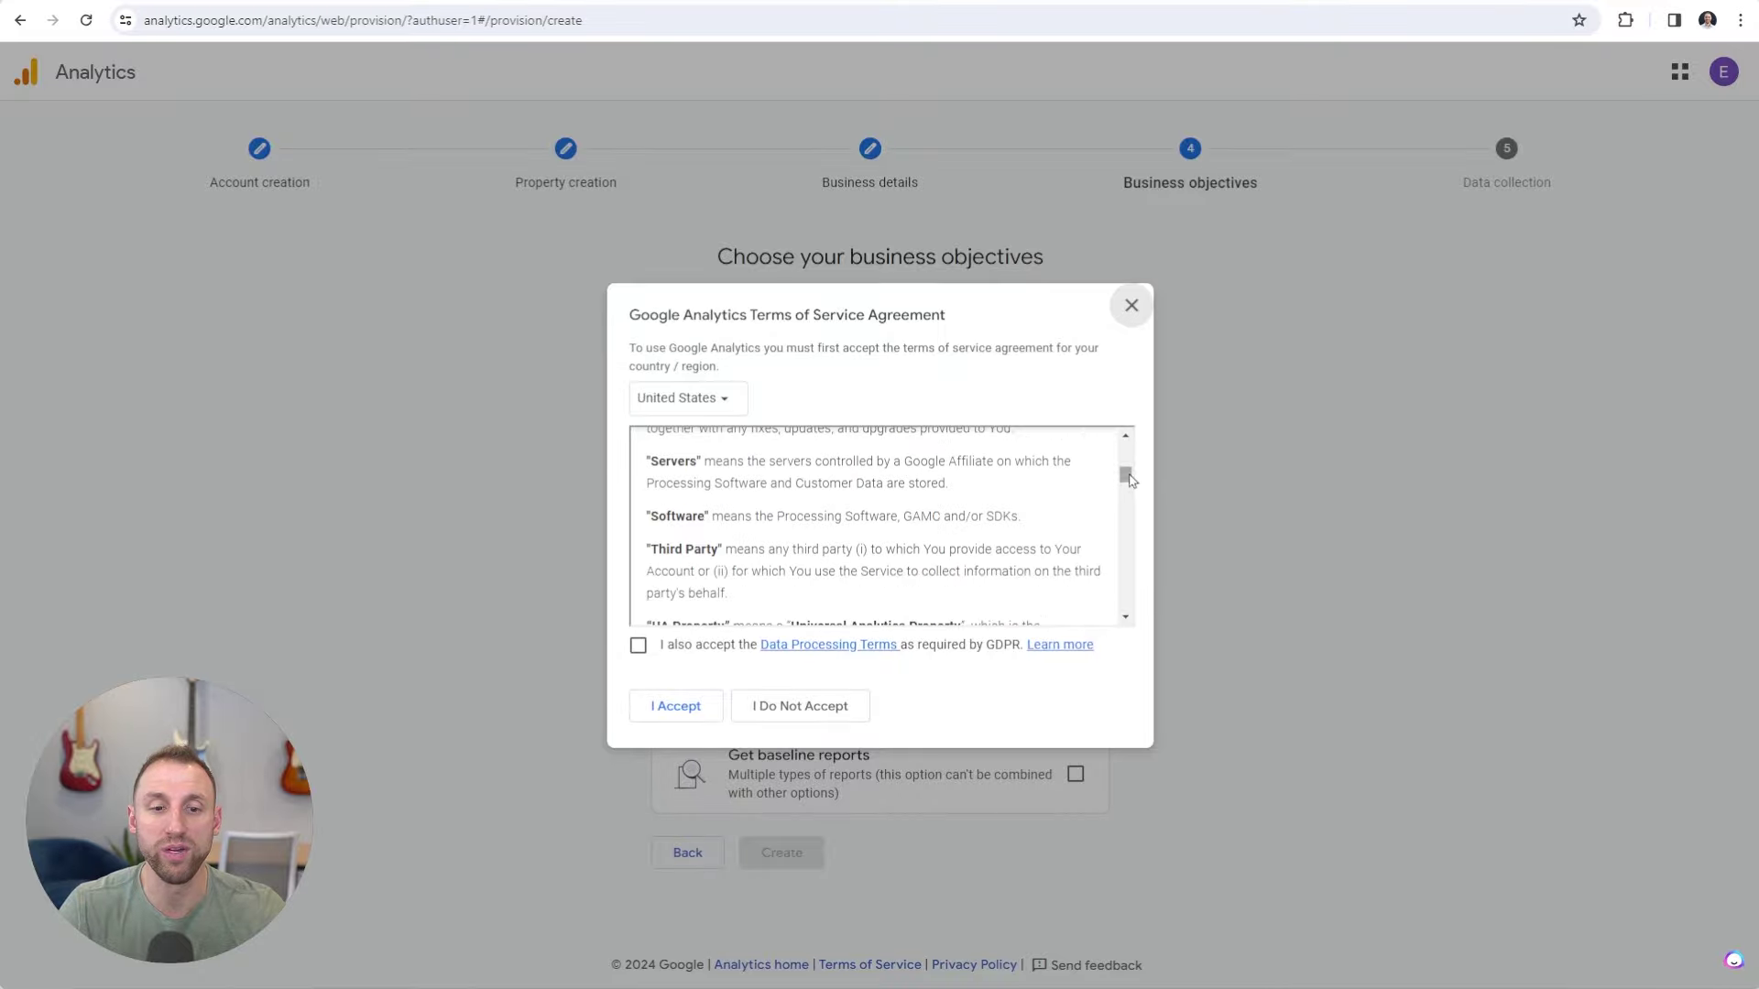
drag(1125, 472, 1127, 608)
click(638, 645)
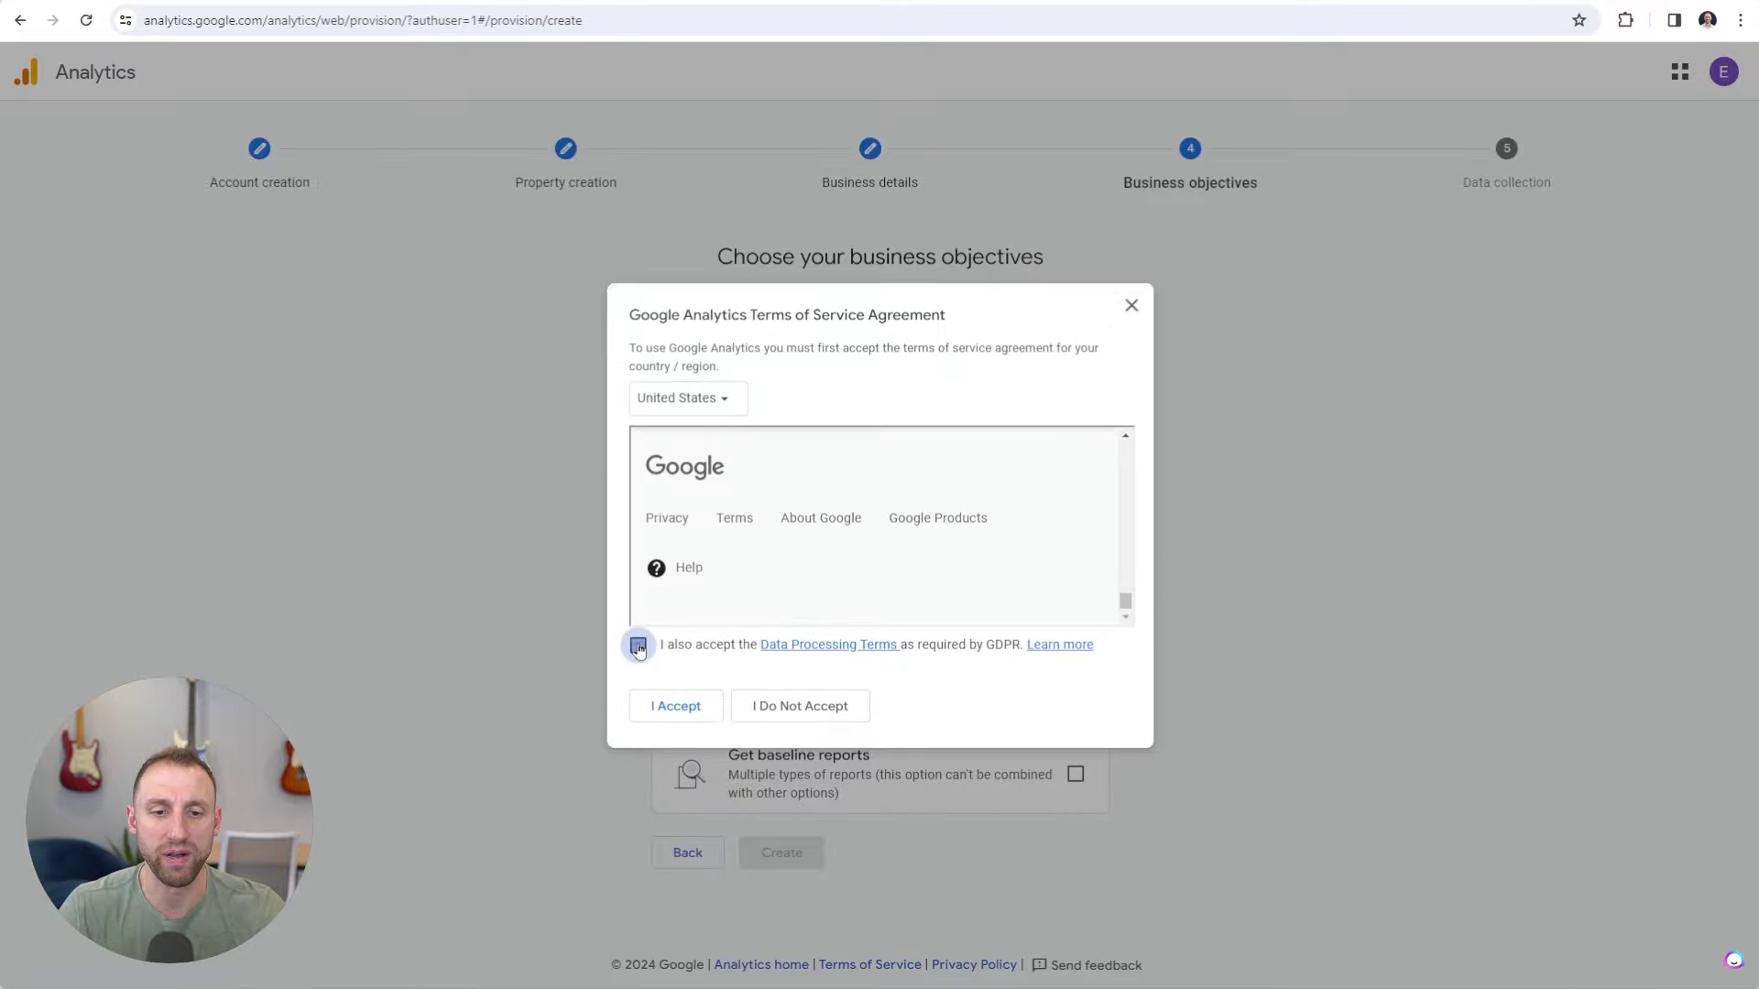
click(661, 712)
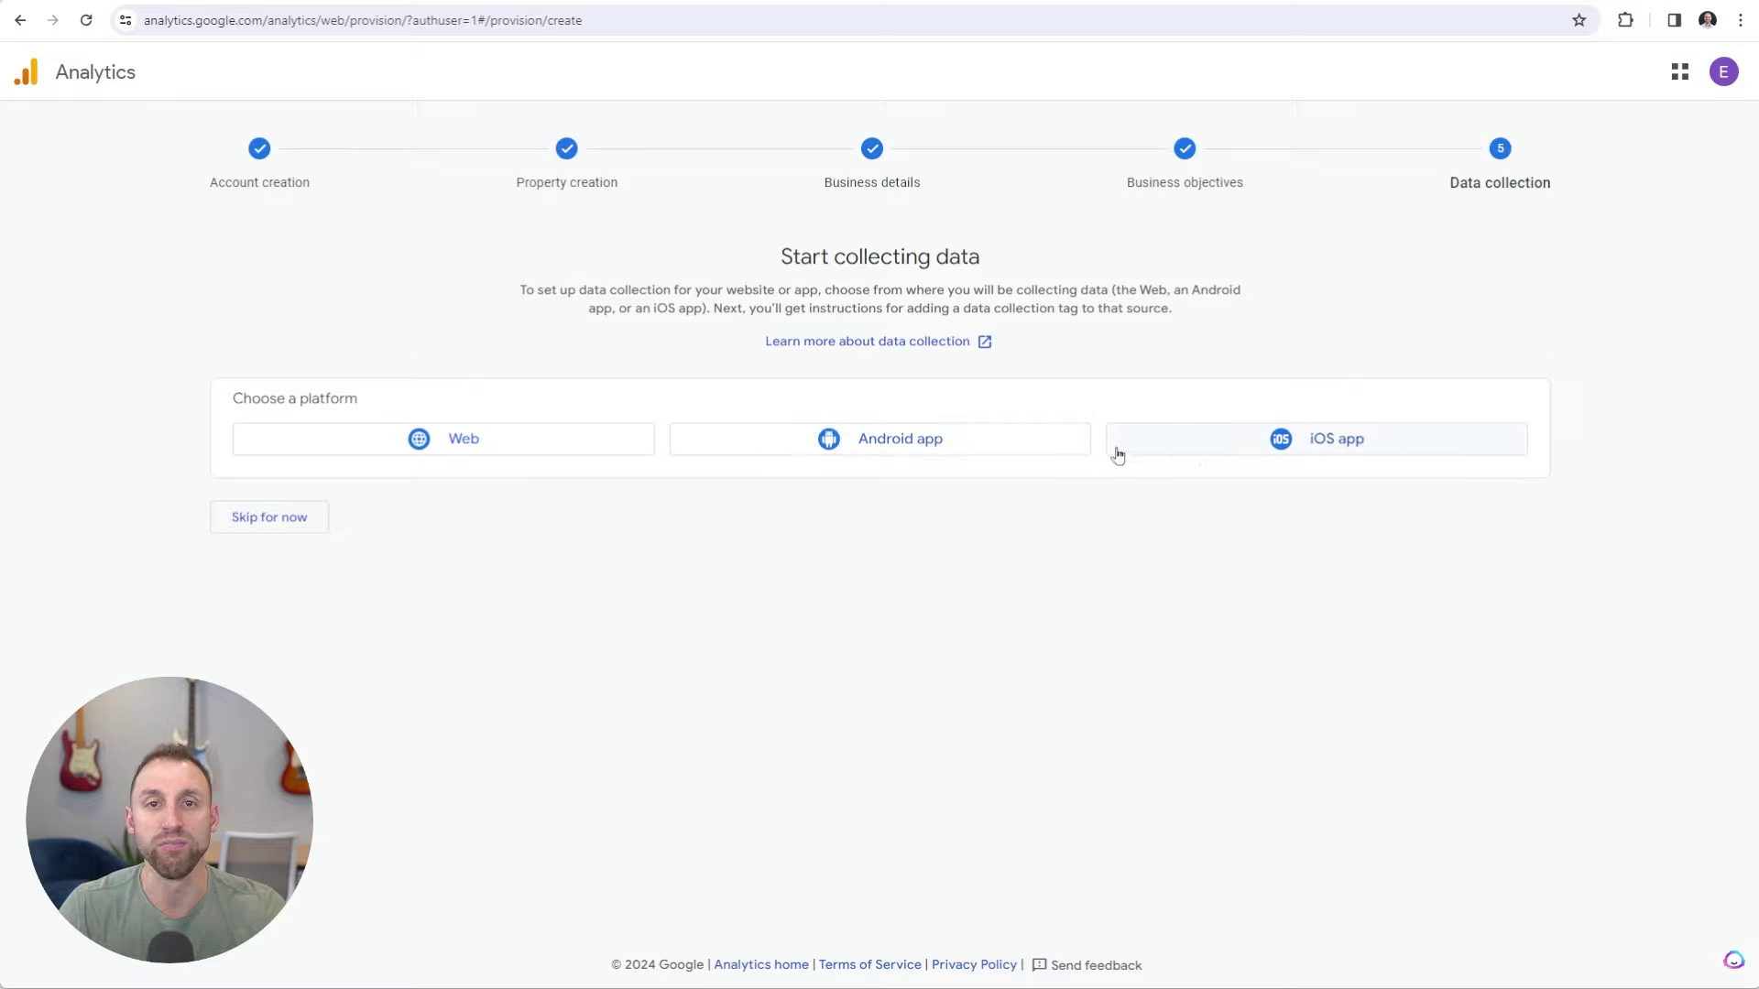
Fill in a Web stream with the site's address and the owner's name, showing all enhanced-measurement events.
click(476, 443)
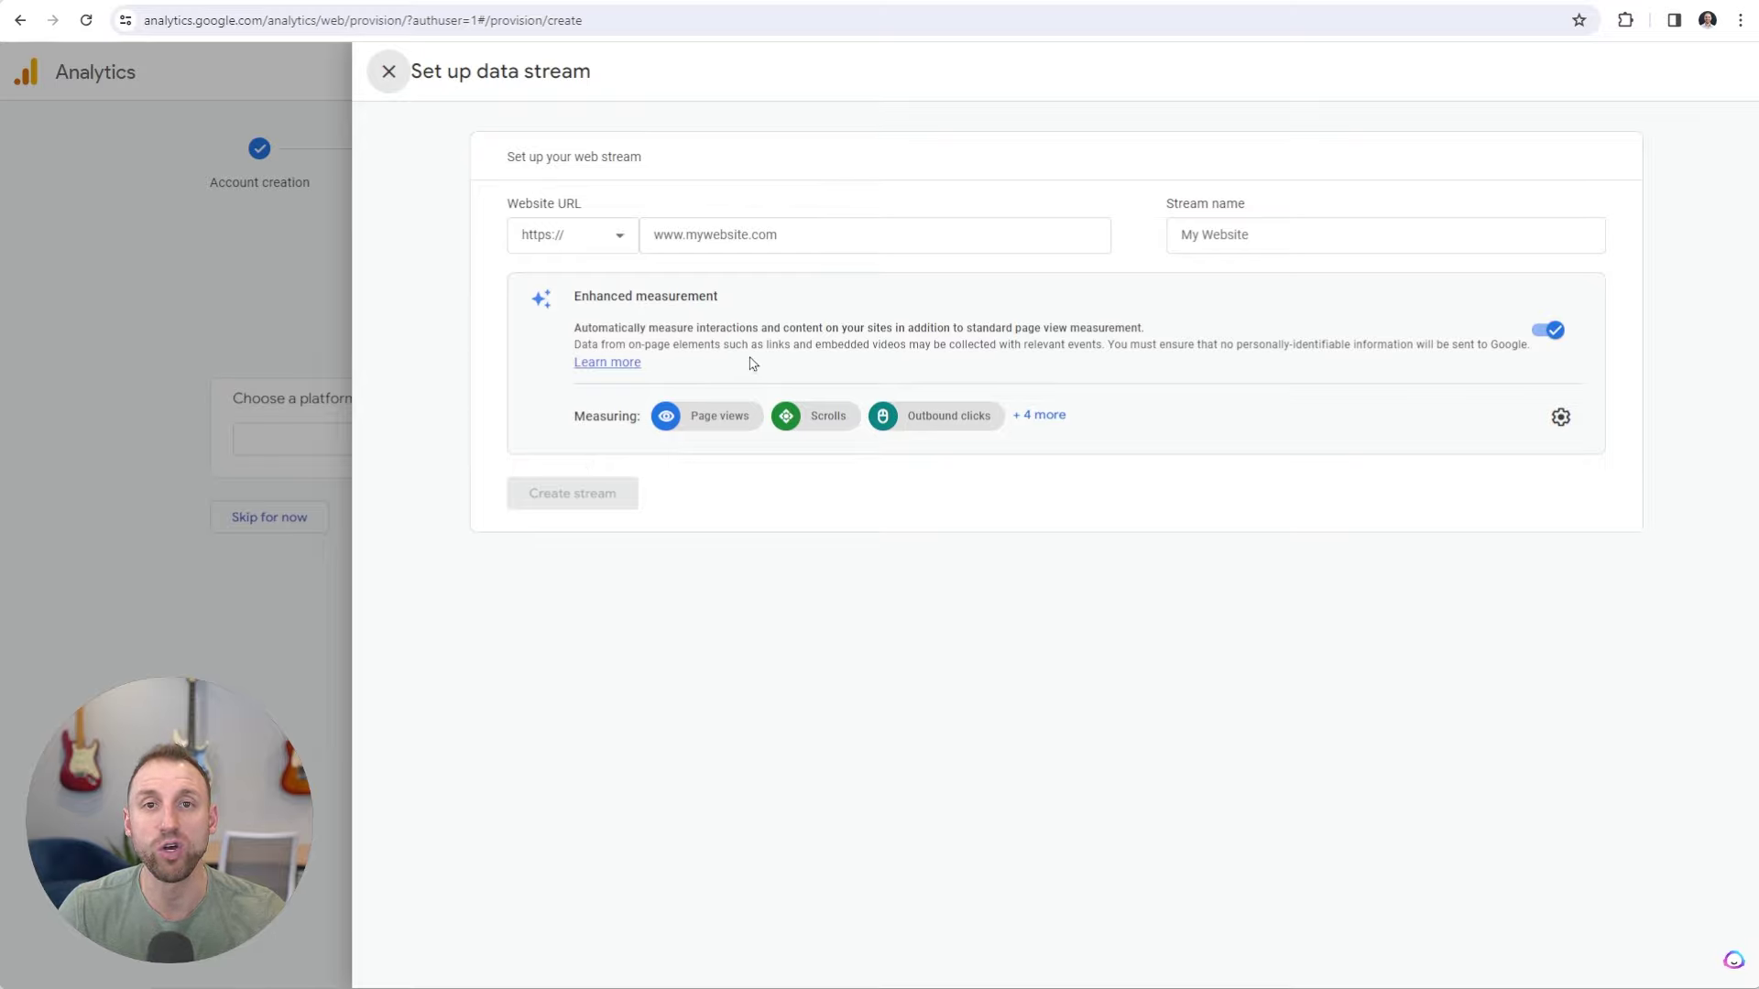
click(748, 233)
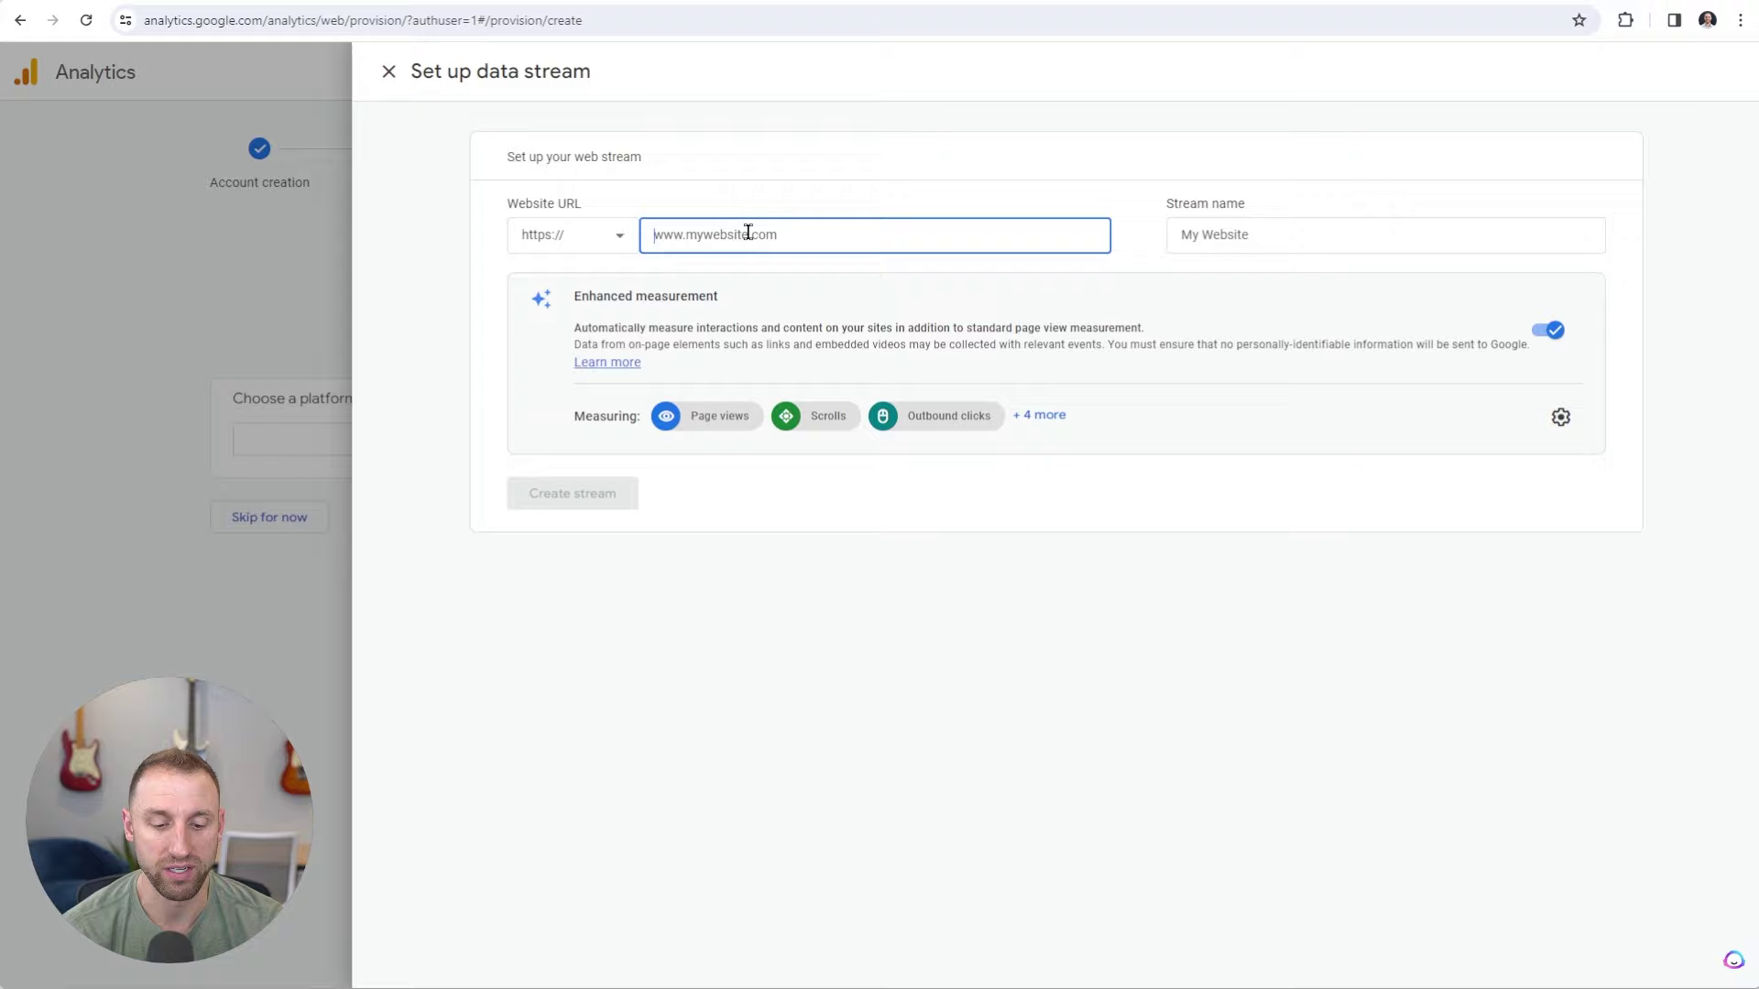
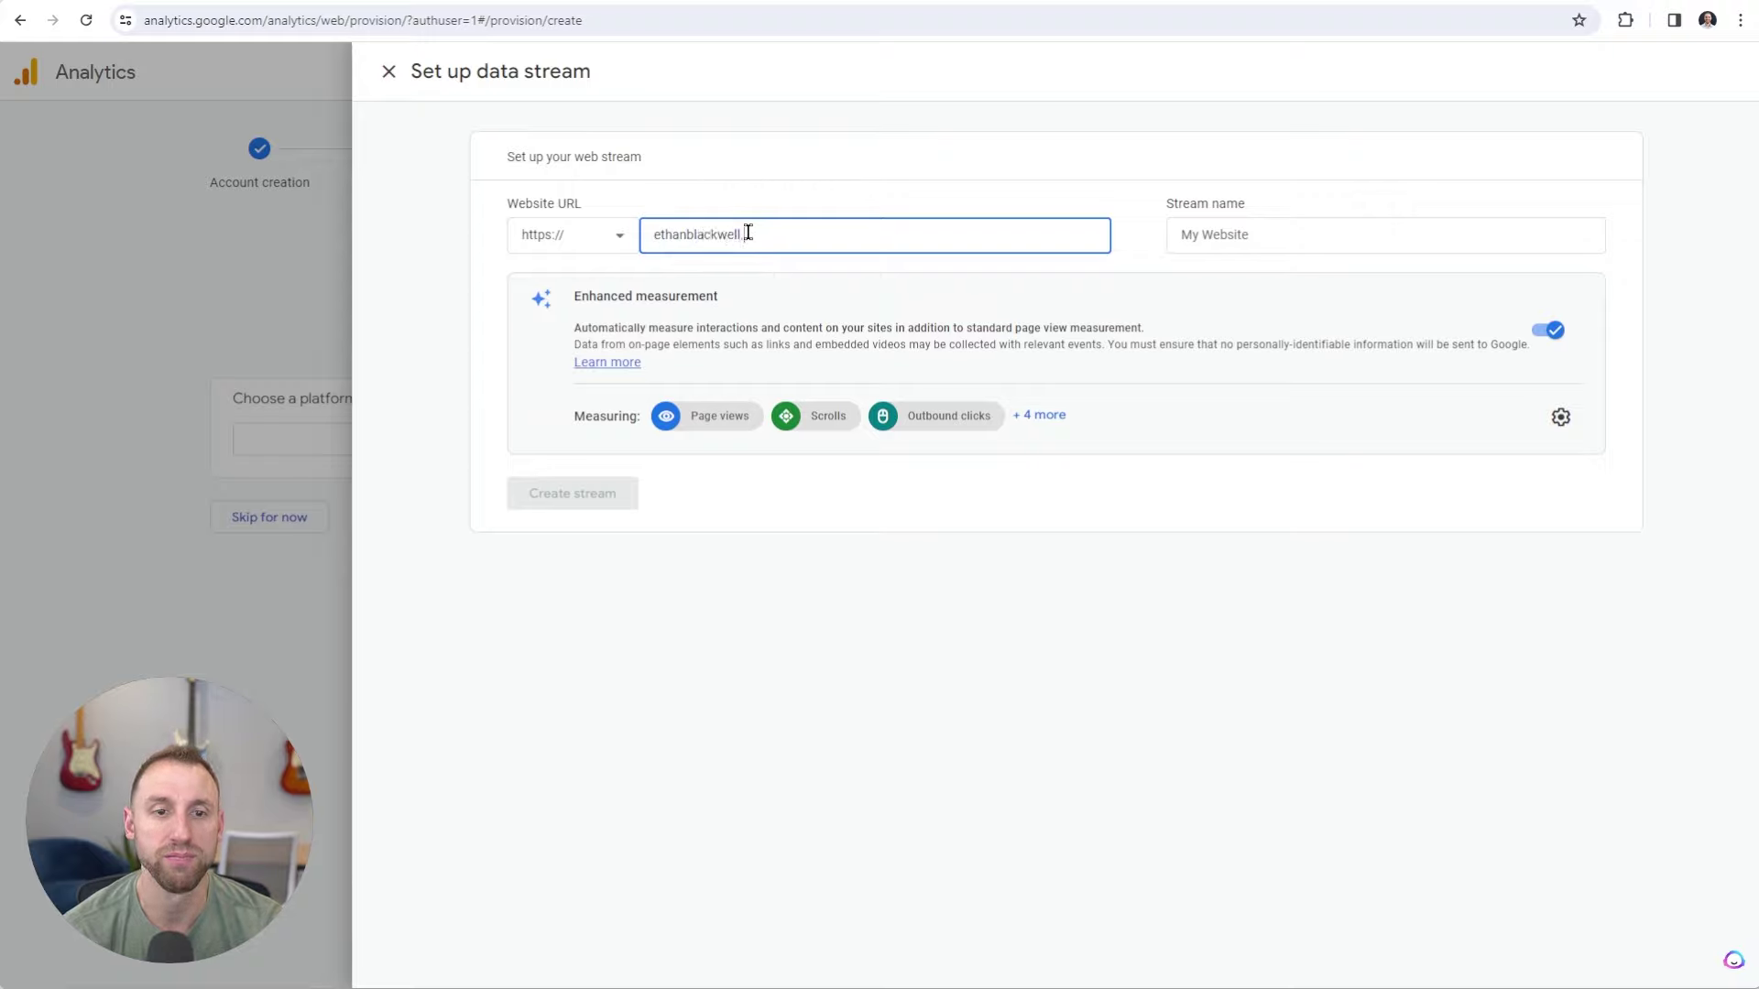
text(com)
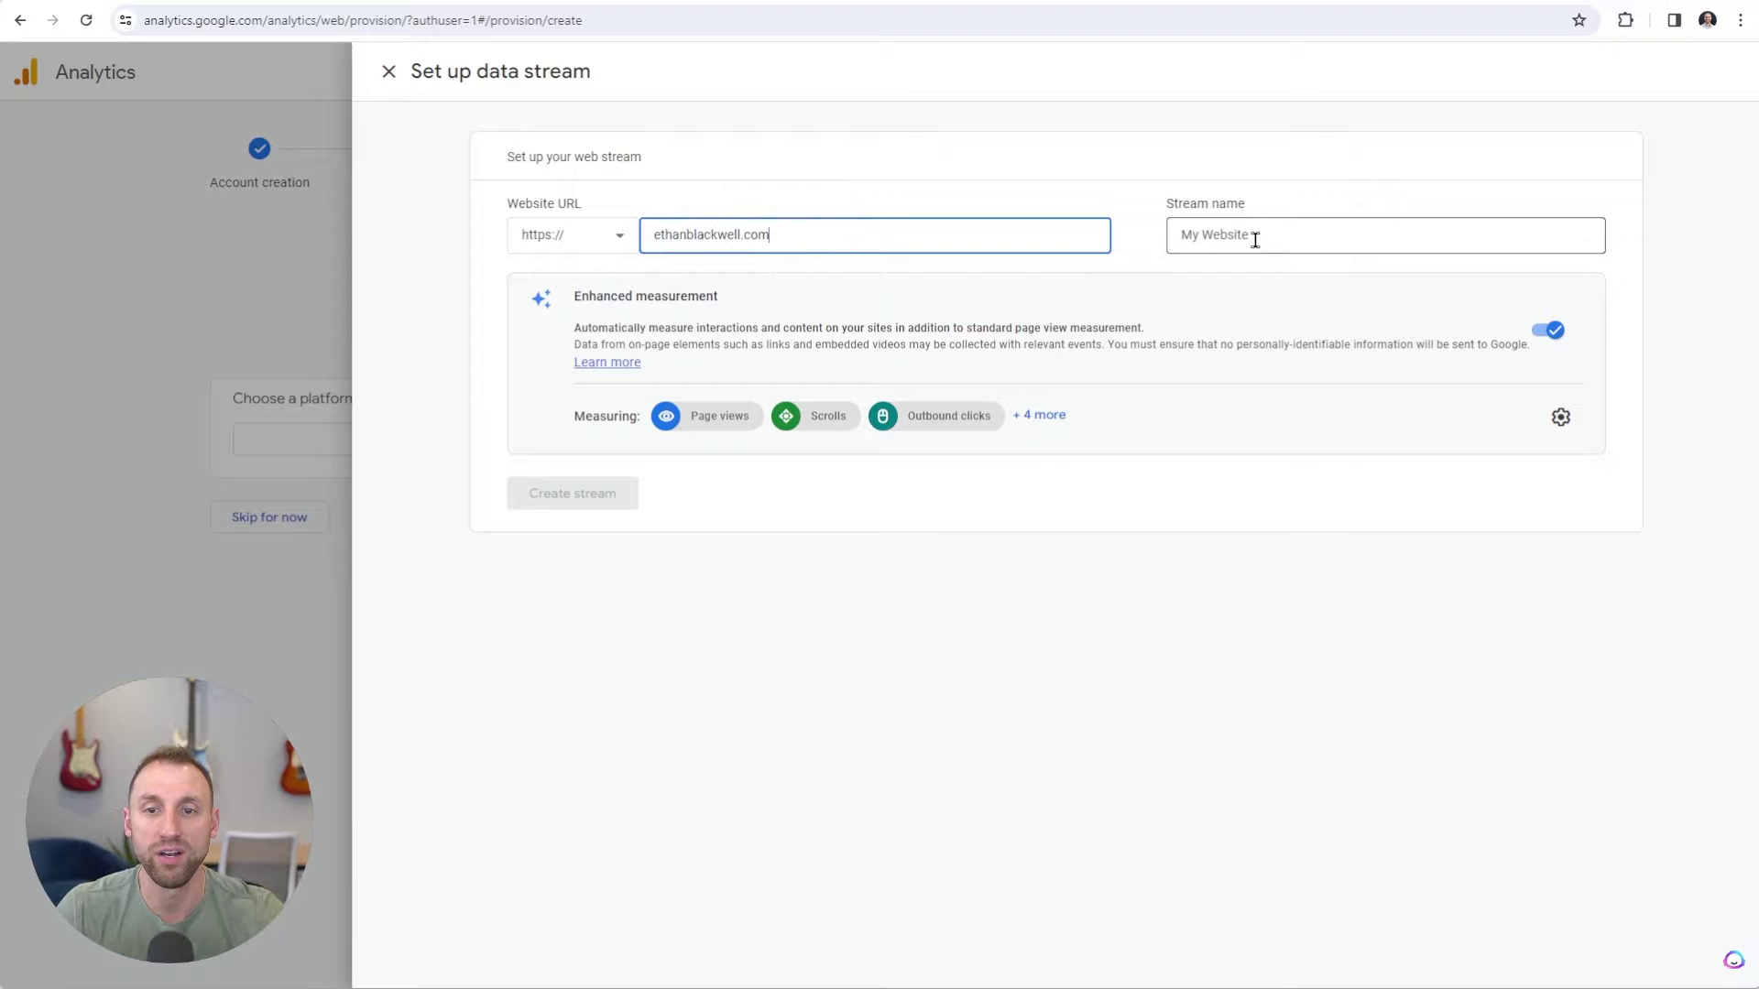
click(1255, 240)
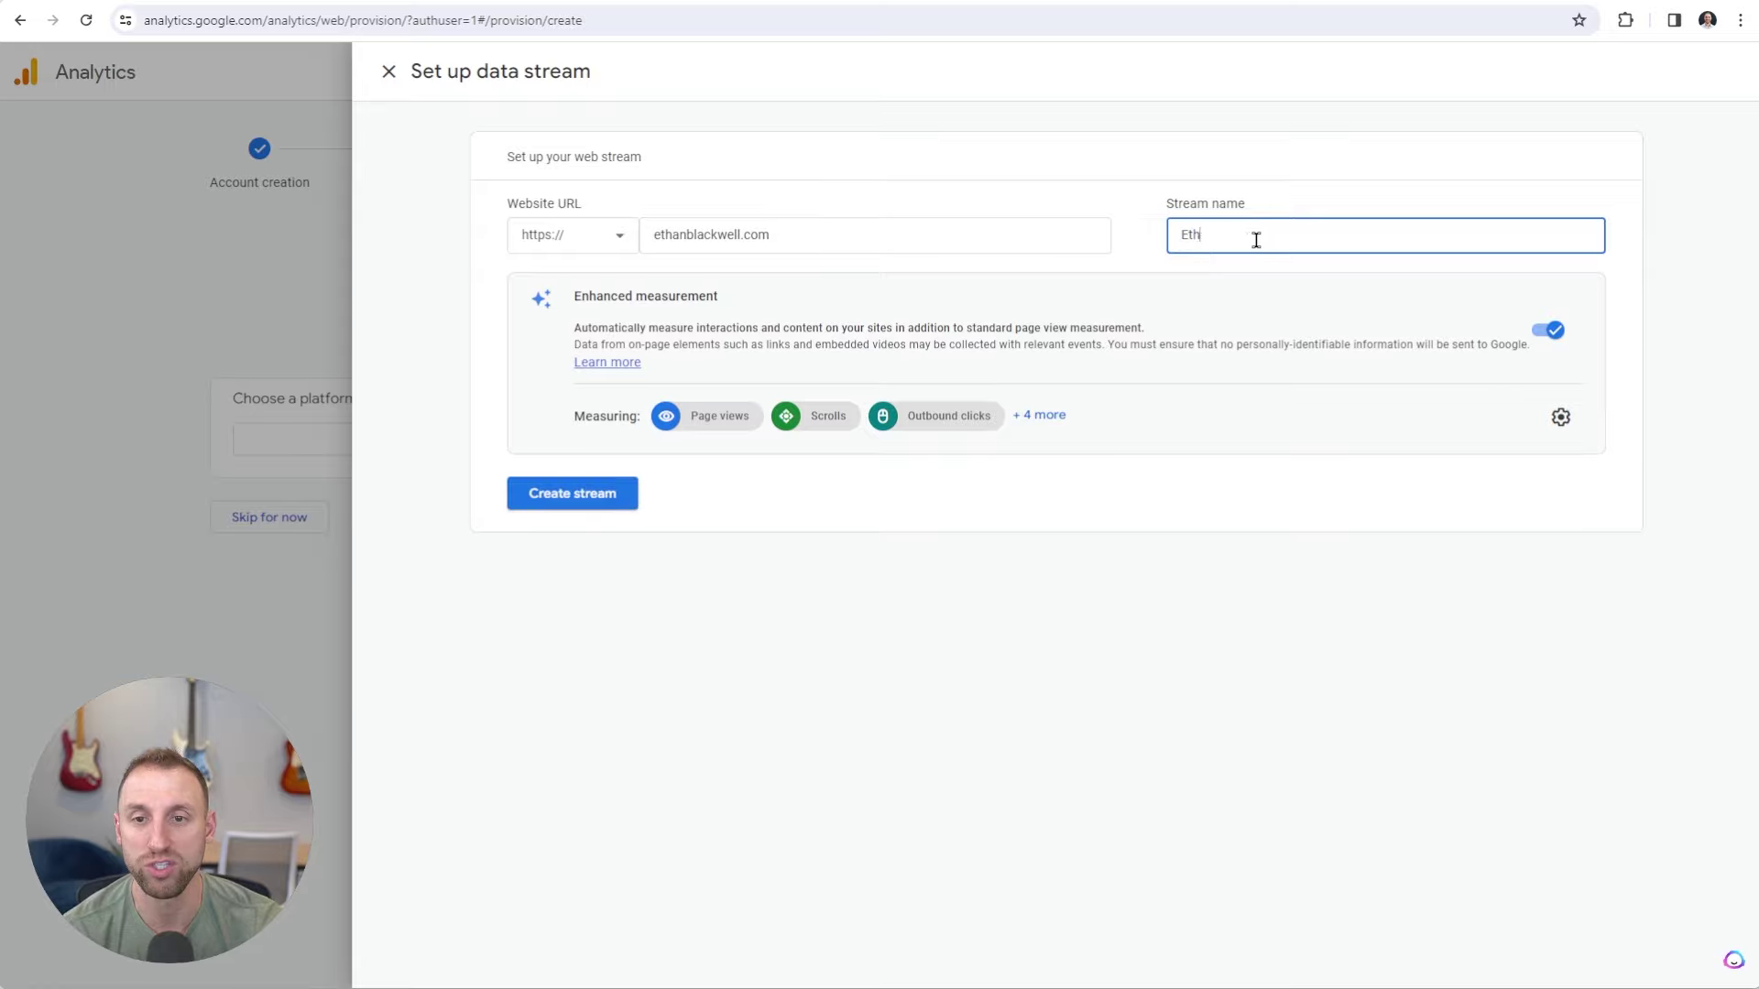
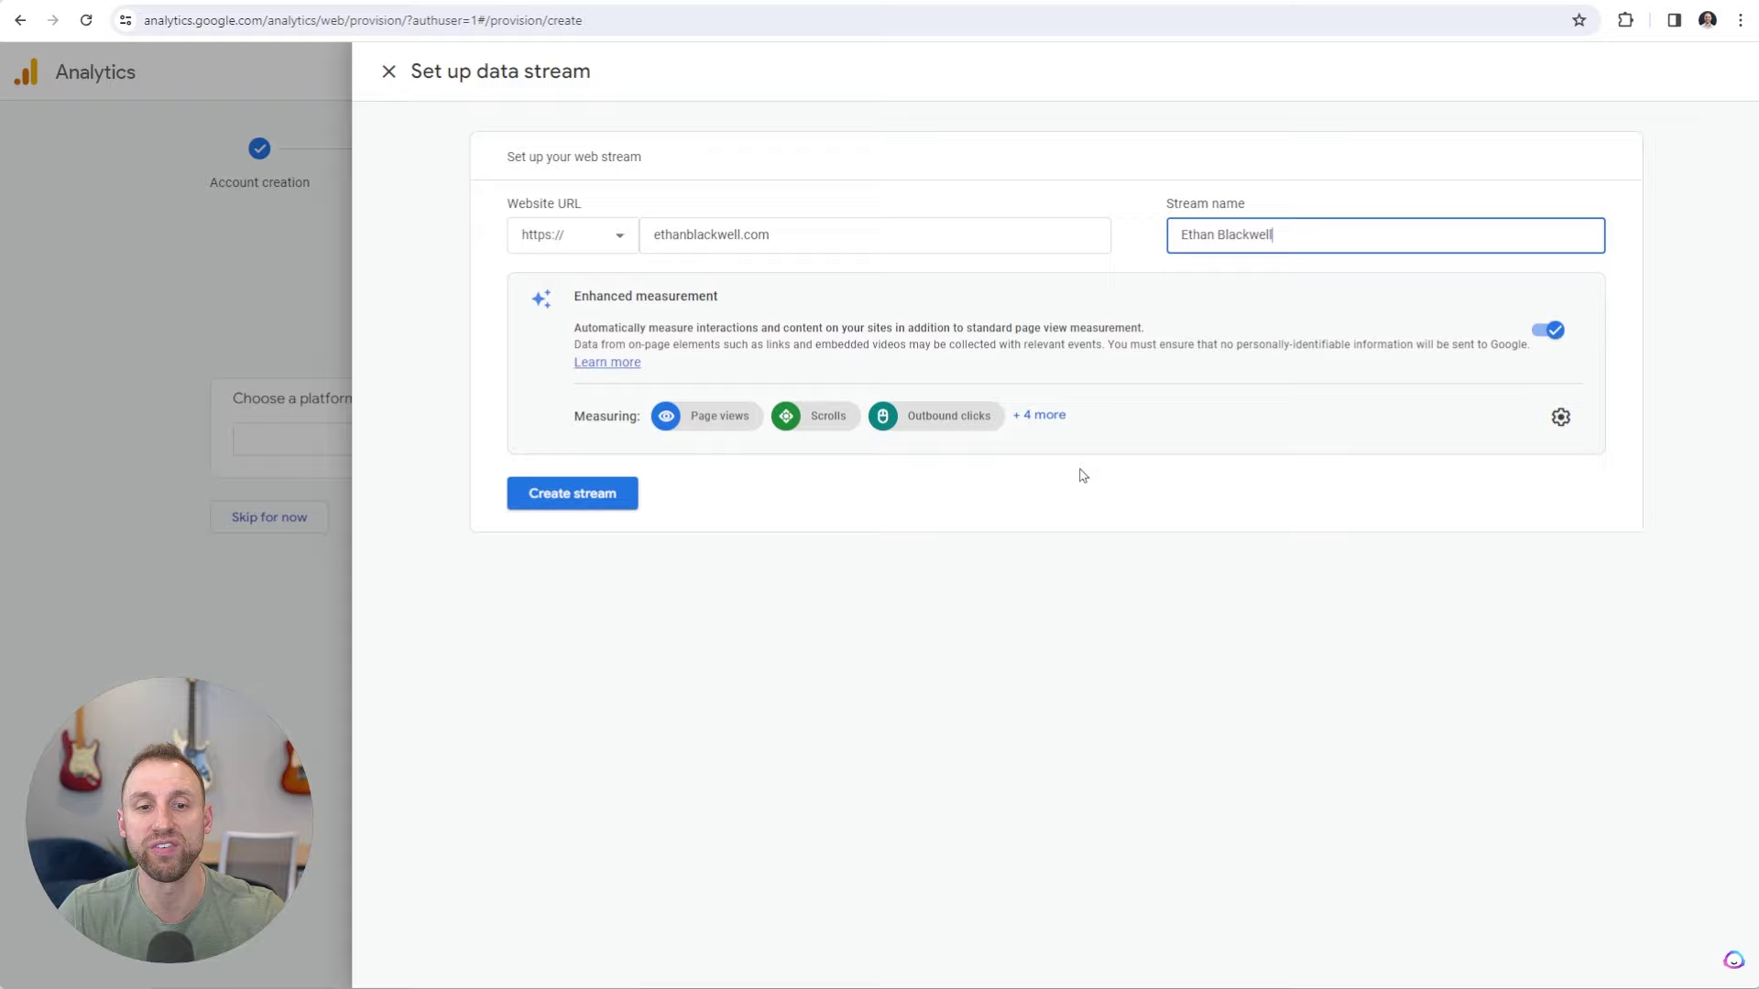
click(1042, 424)
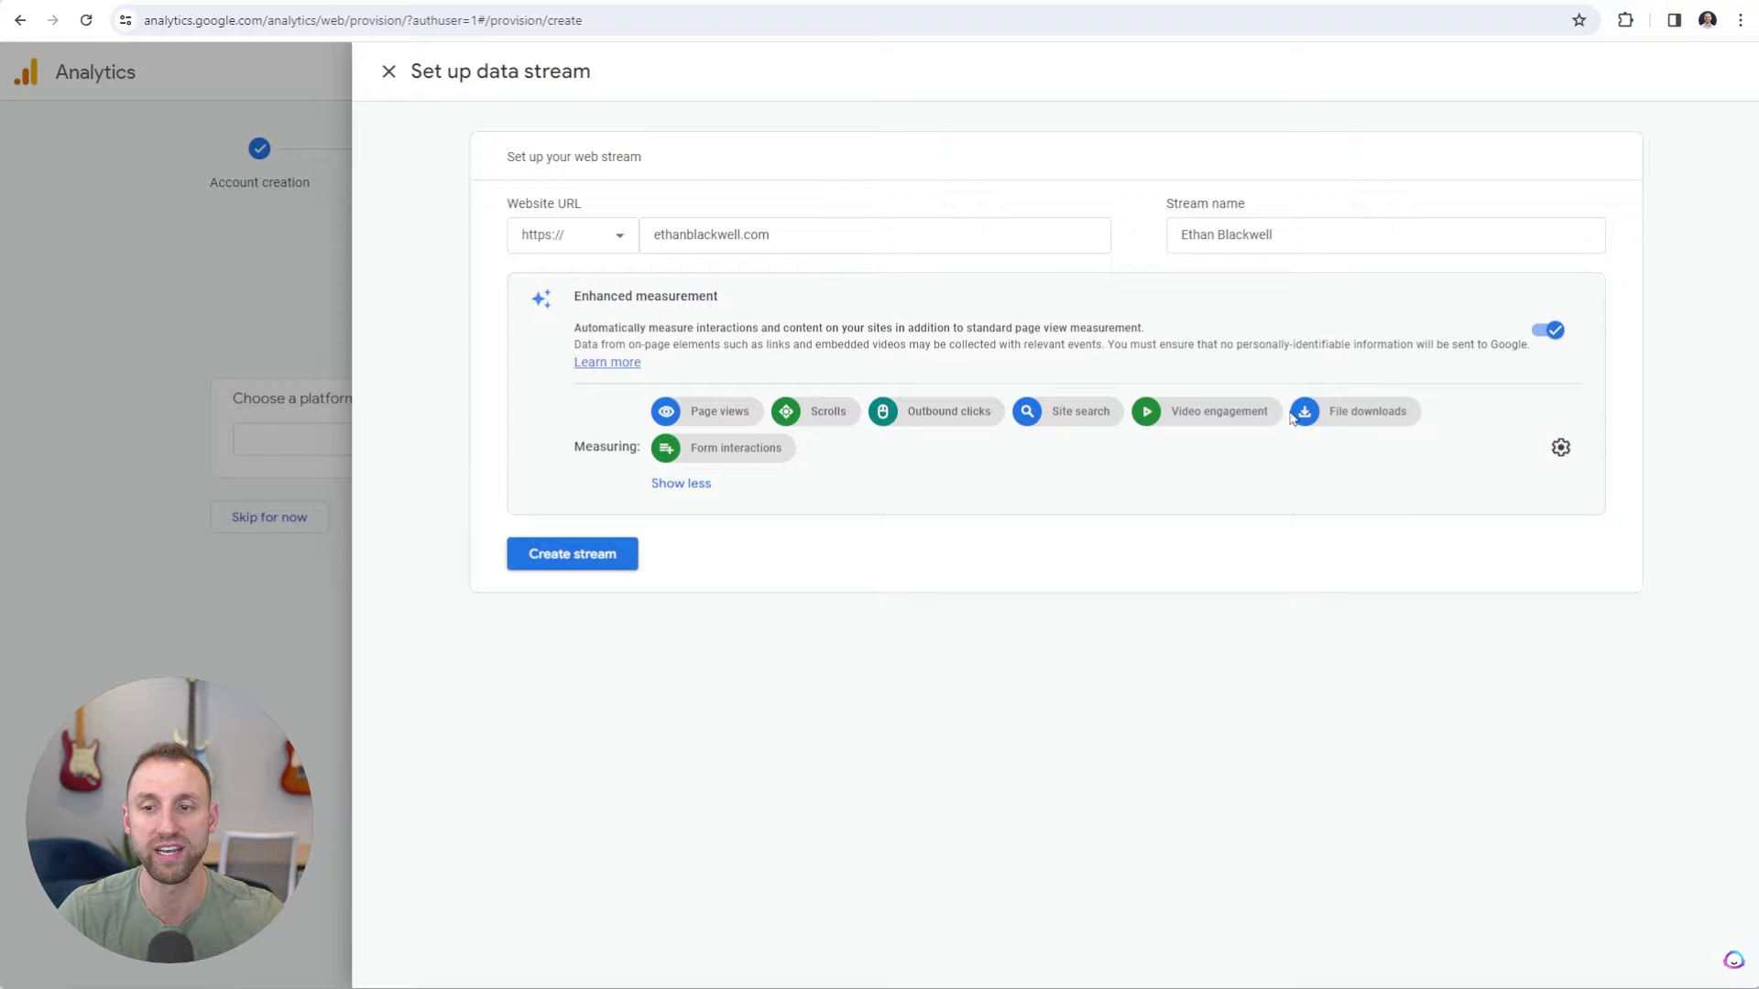
Create the web stream and copy its Google tag code from the Install manually instructions.
click(579, 552)
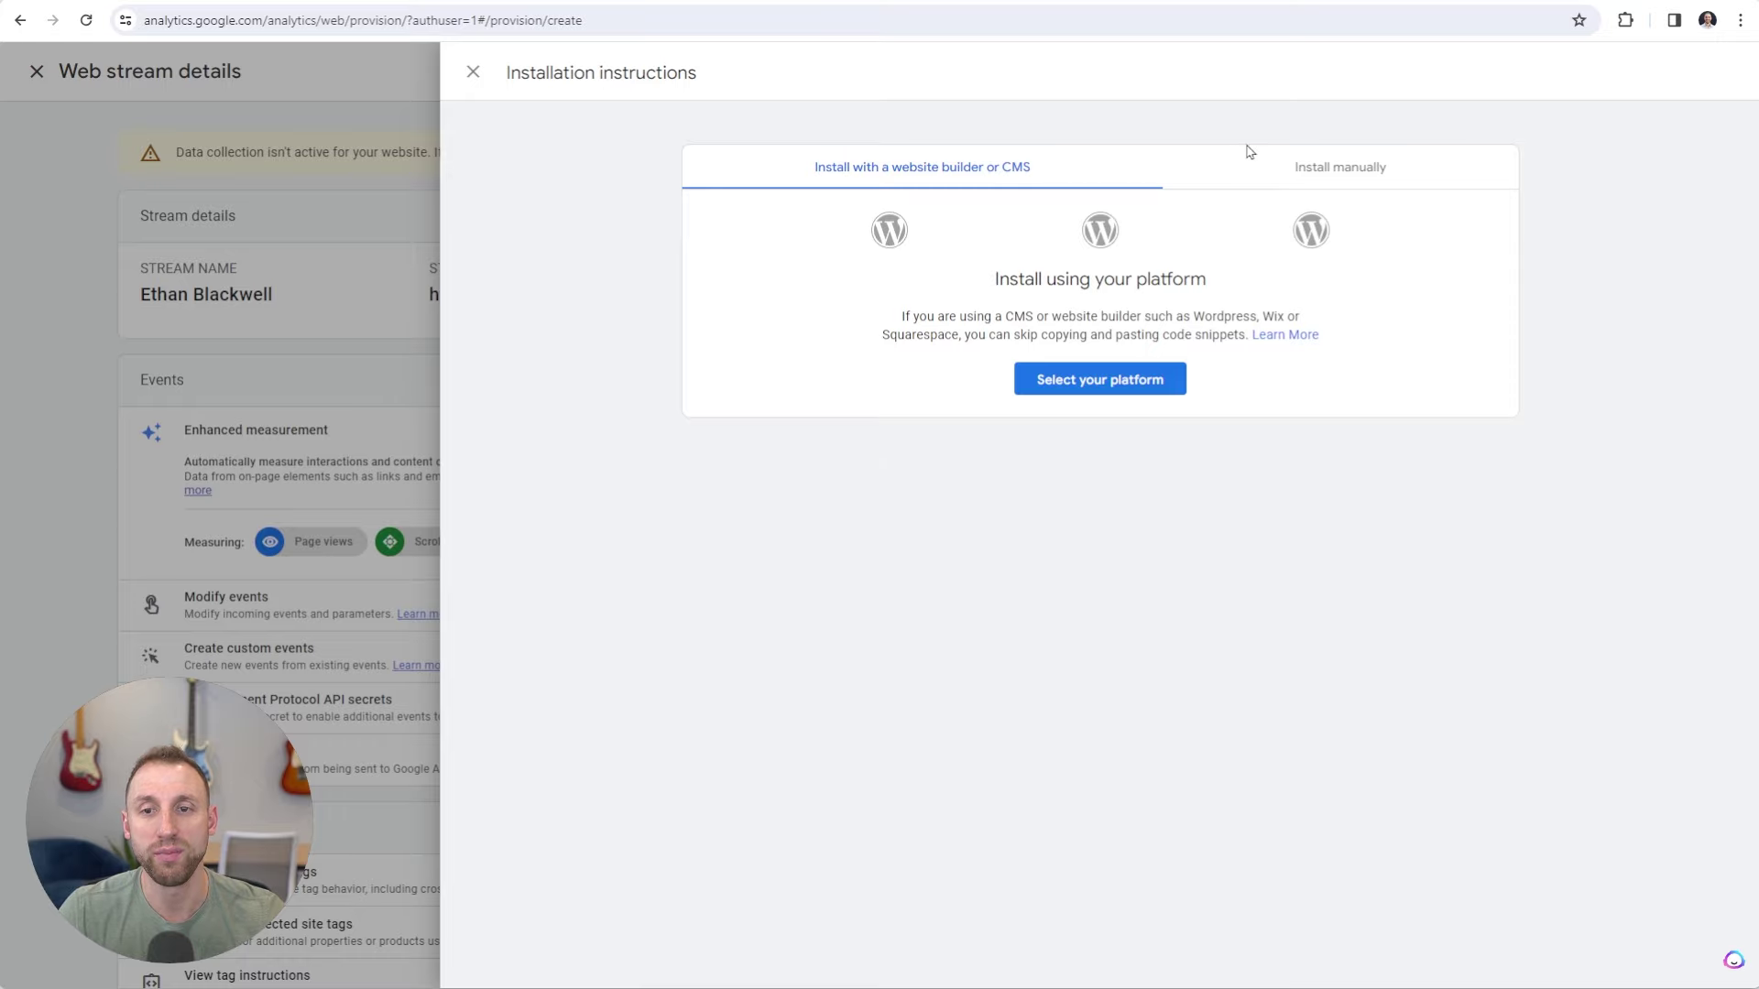
click(1302, 169)
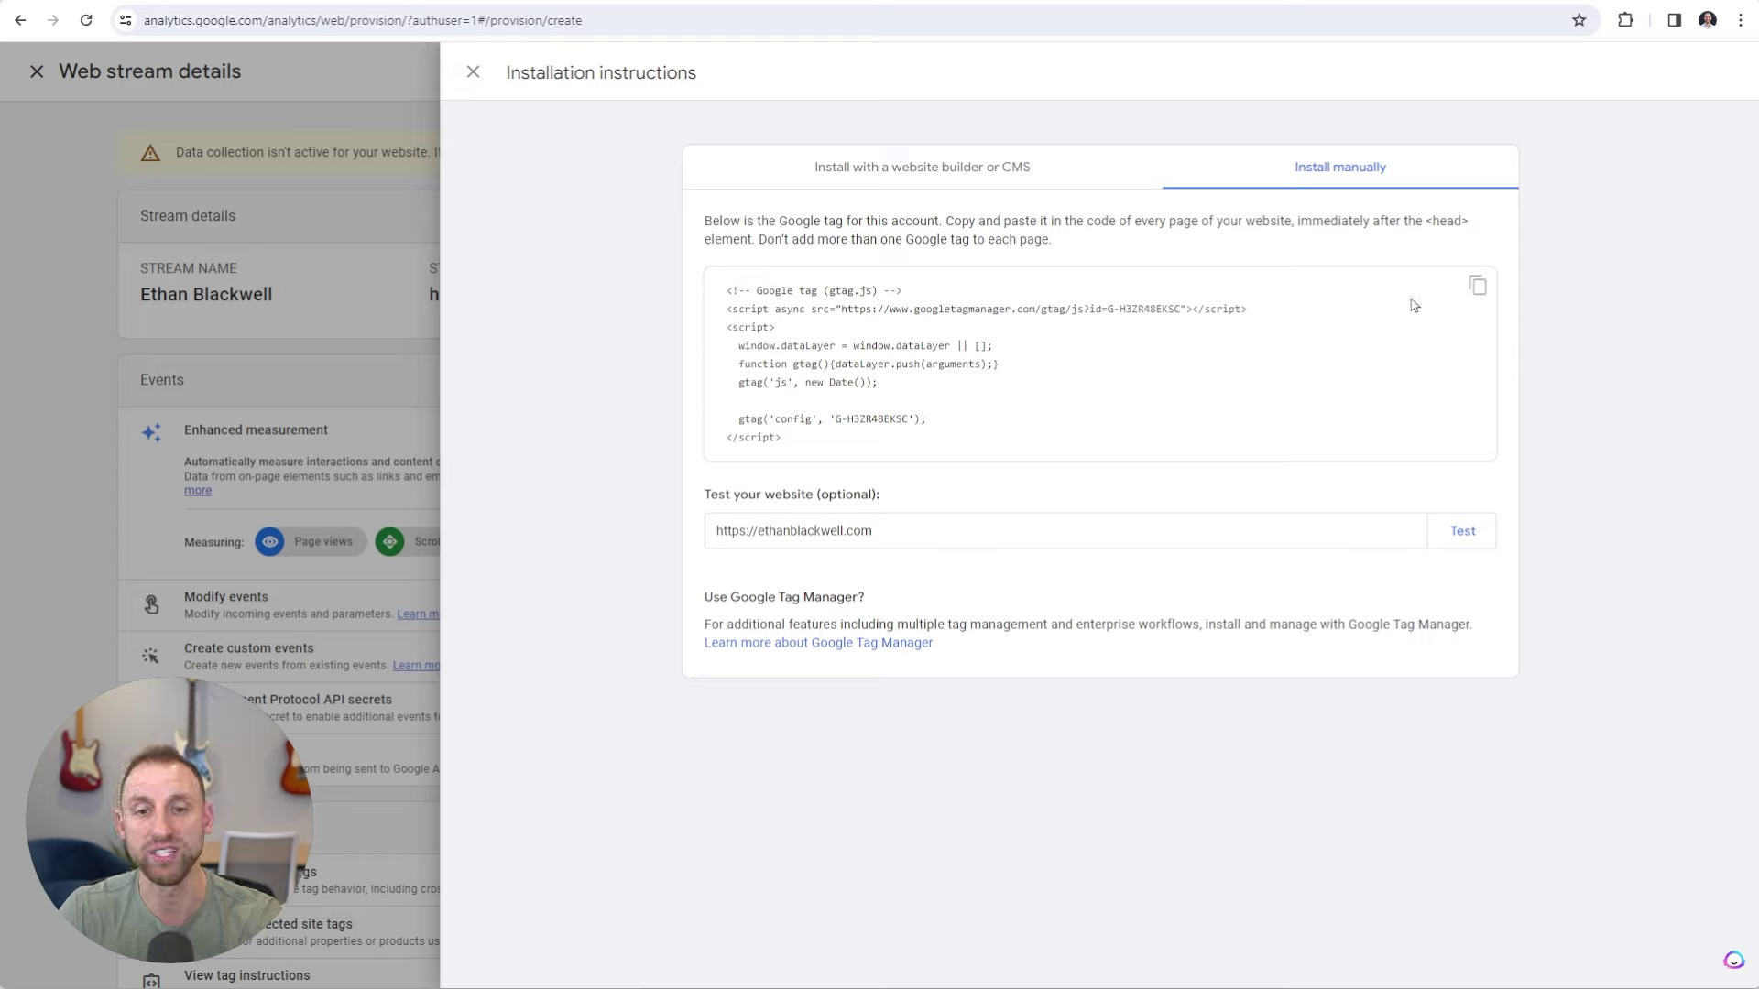
click(1477, 291)
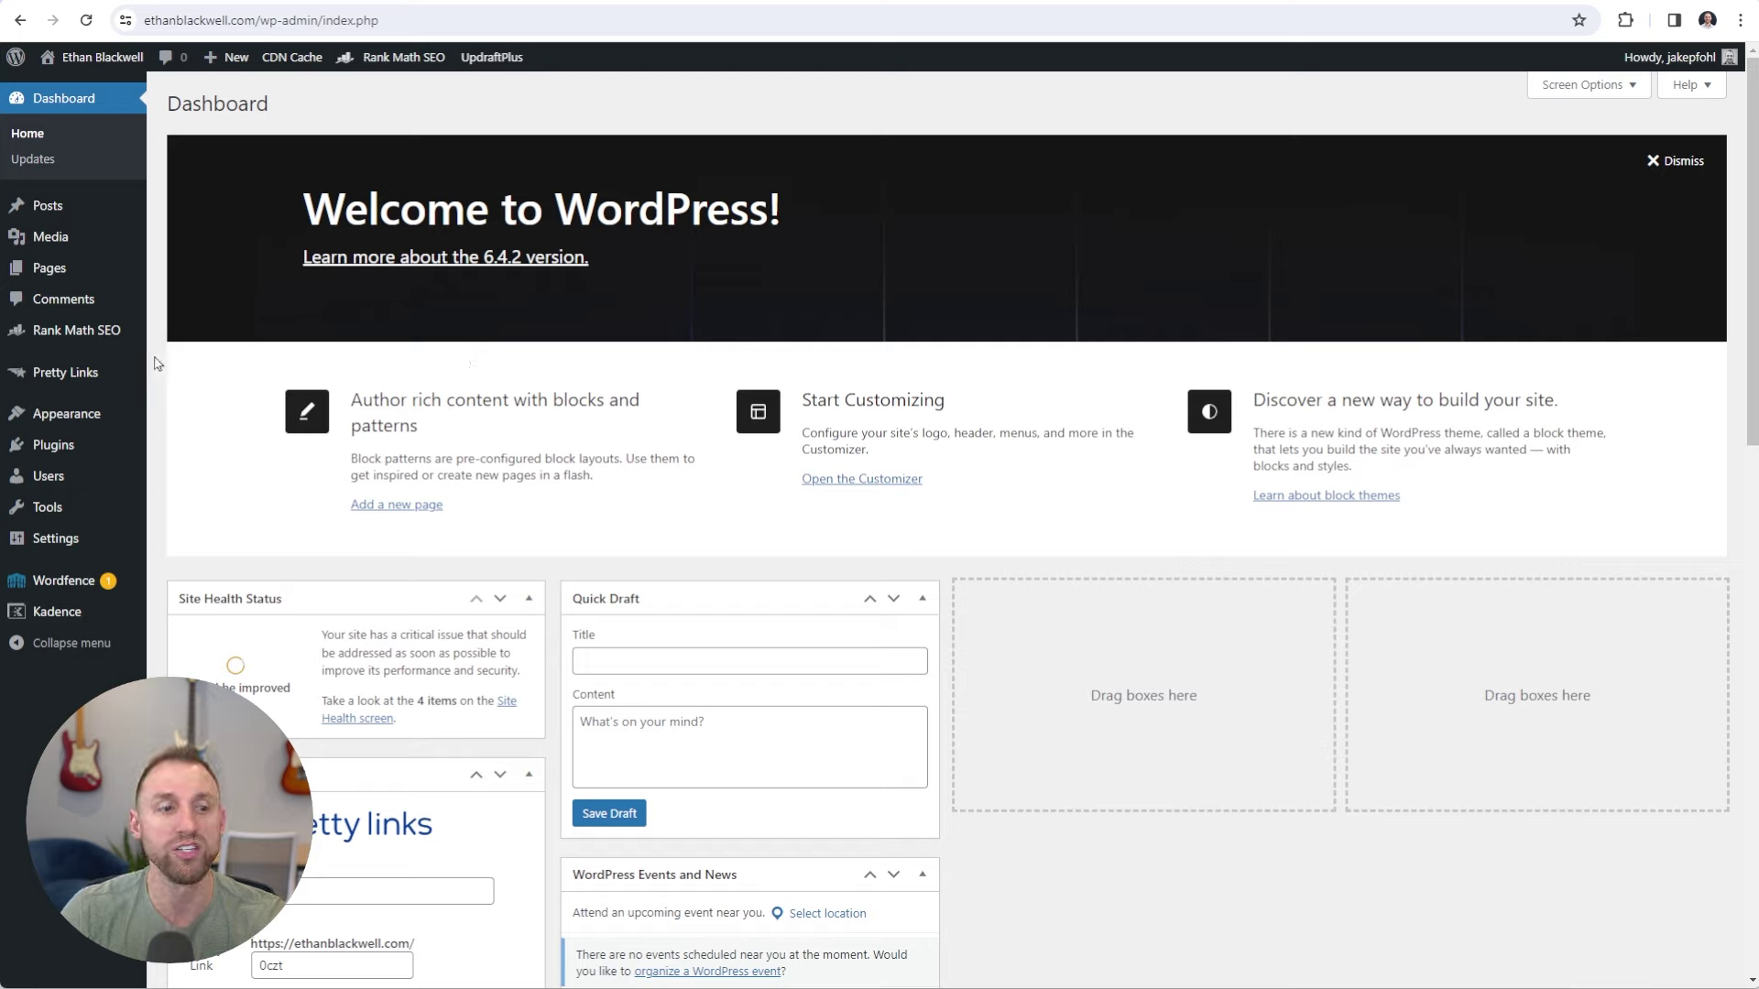
Go to the Kadence theme dashboard under Appearance and scroll to the Pro Addons.
mouse_move(65, 417)
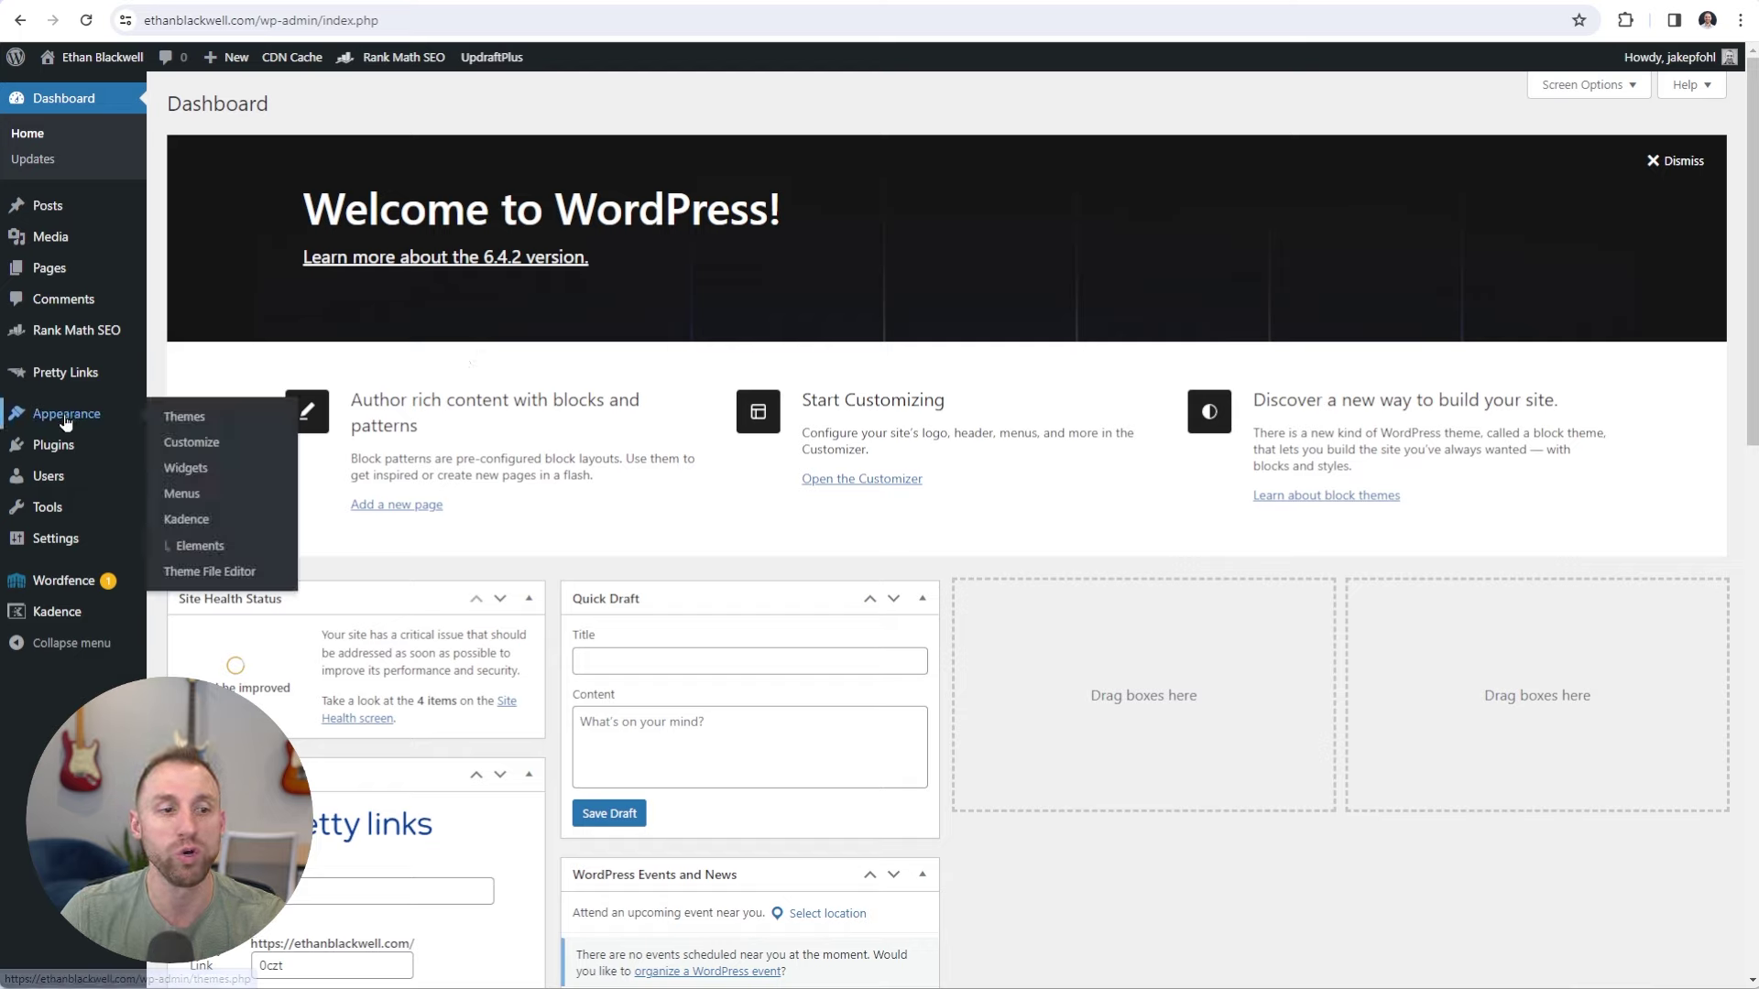
click(195, 520)
scroll(557, 764, down, 3)
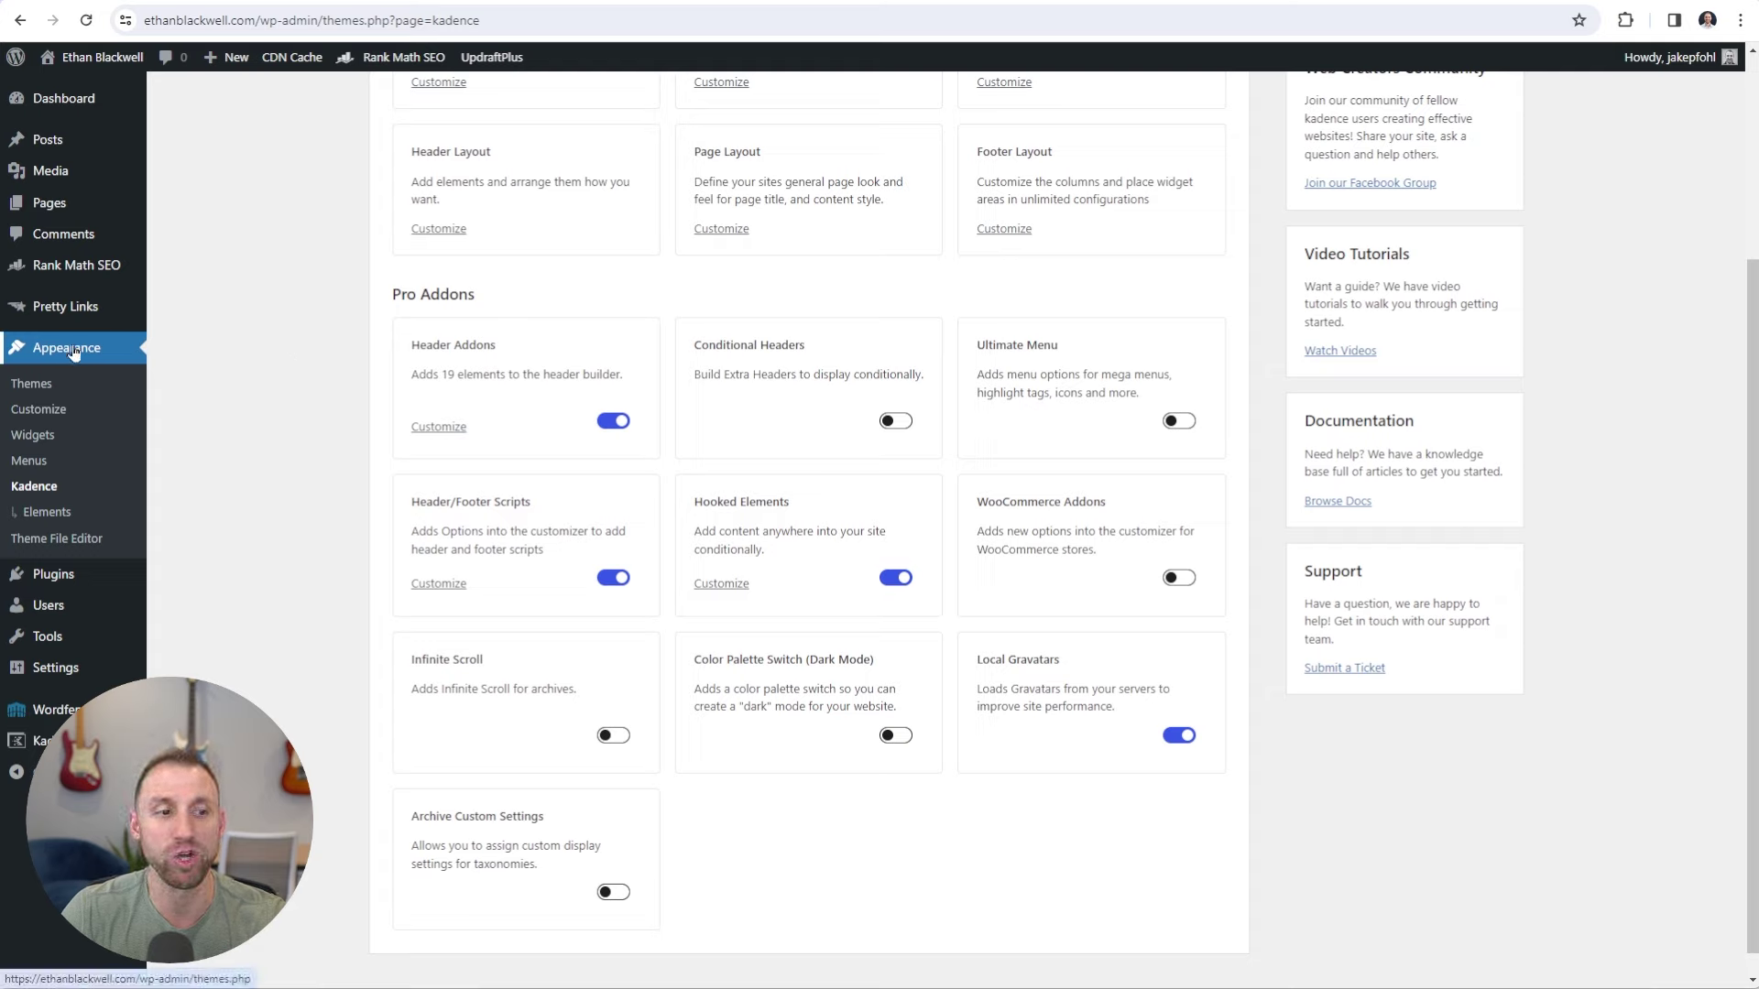
Open Custom Scripts in the Customizer and review its header, body and footer script areas.
click(37, 419)
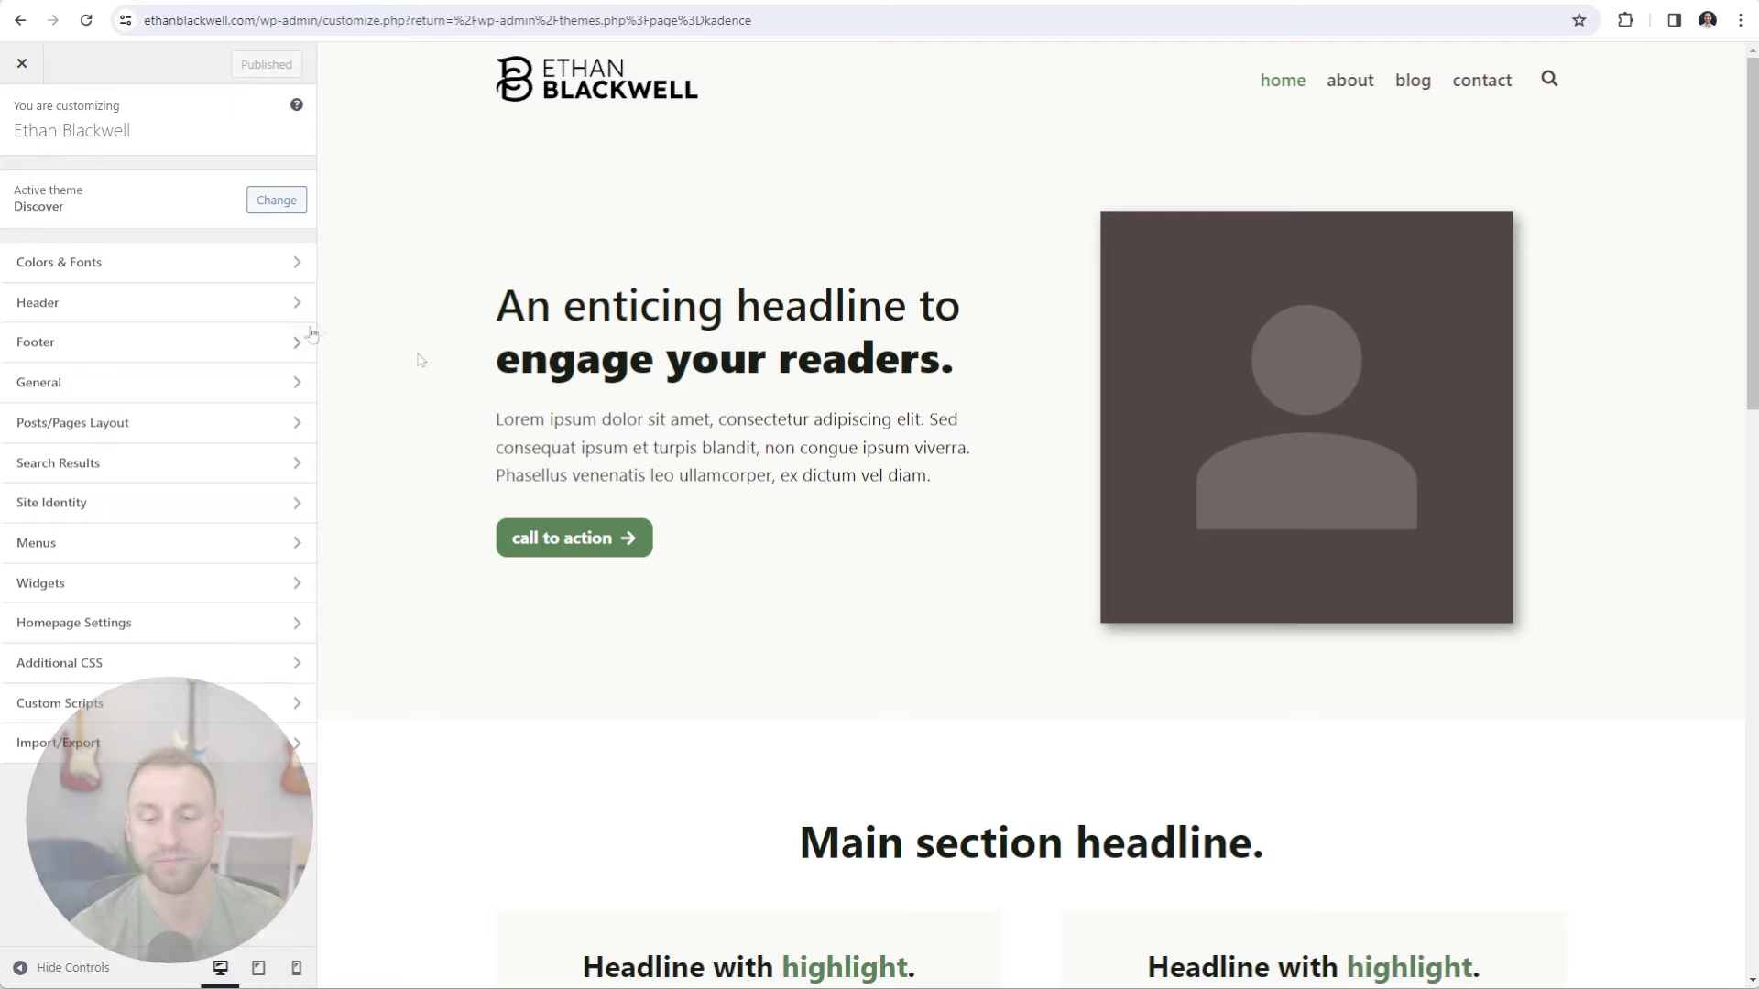
click(156, 716)
drag(22, 177, 156, 184)
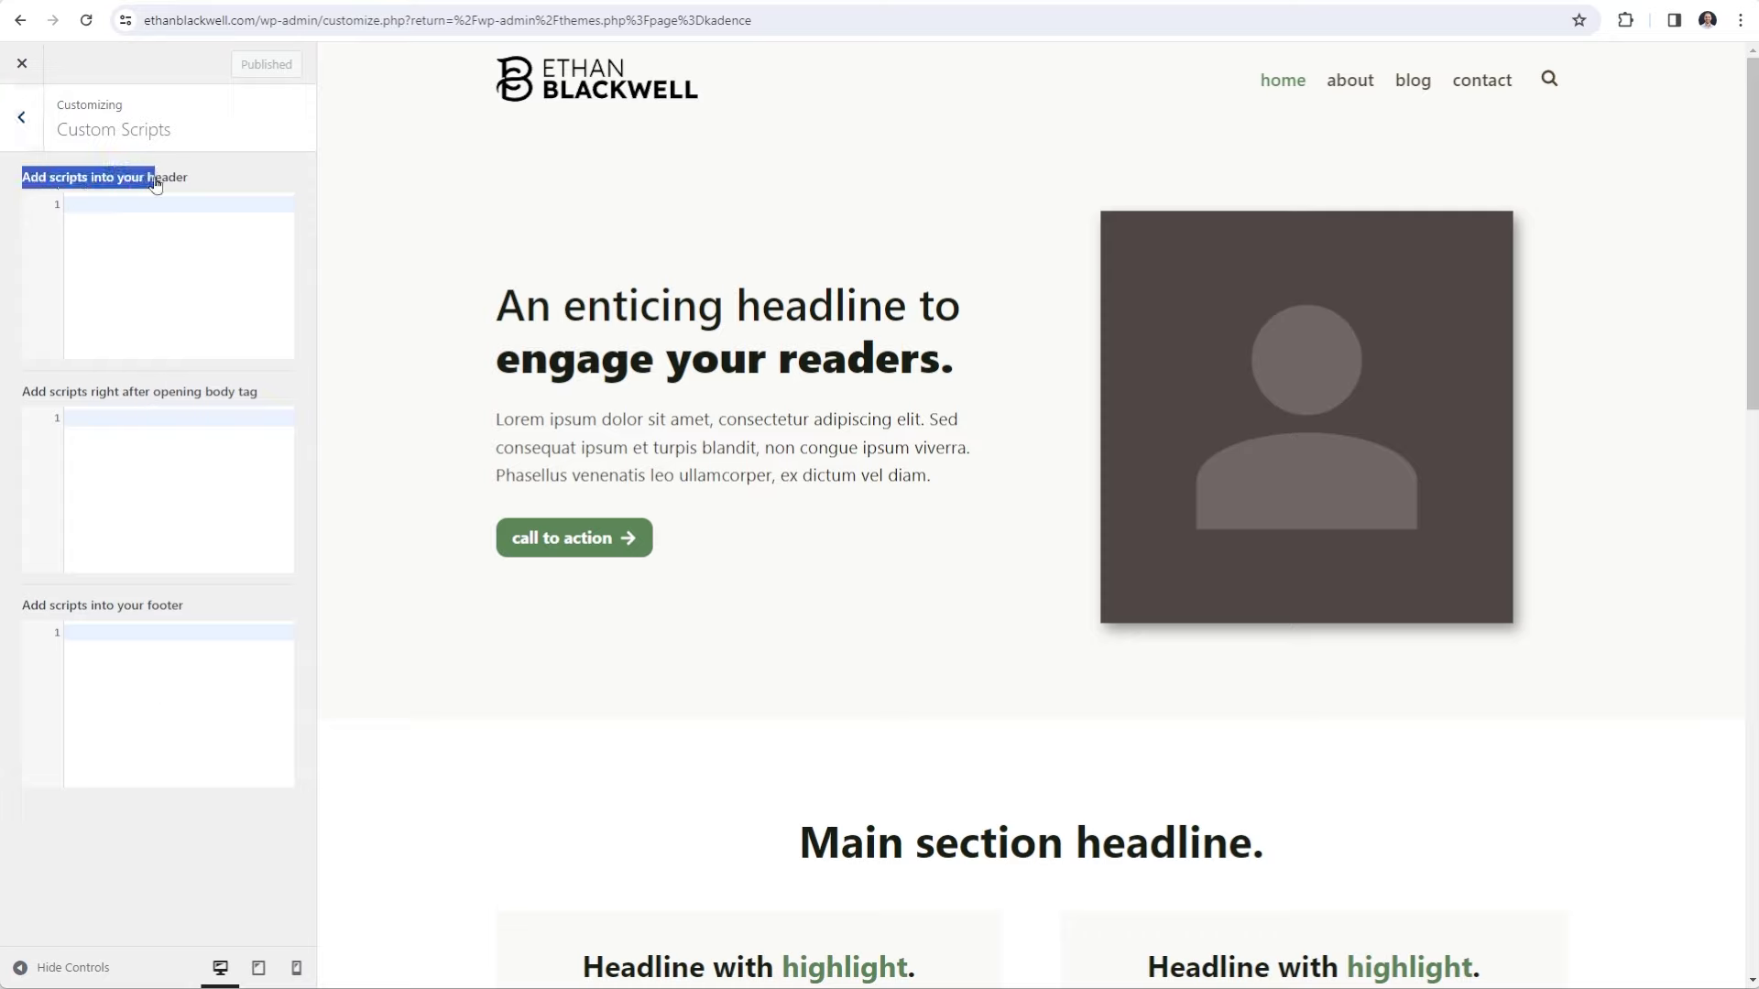
click(156, 184)
drag(38, 392, 240, 399)
click(198, 423)
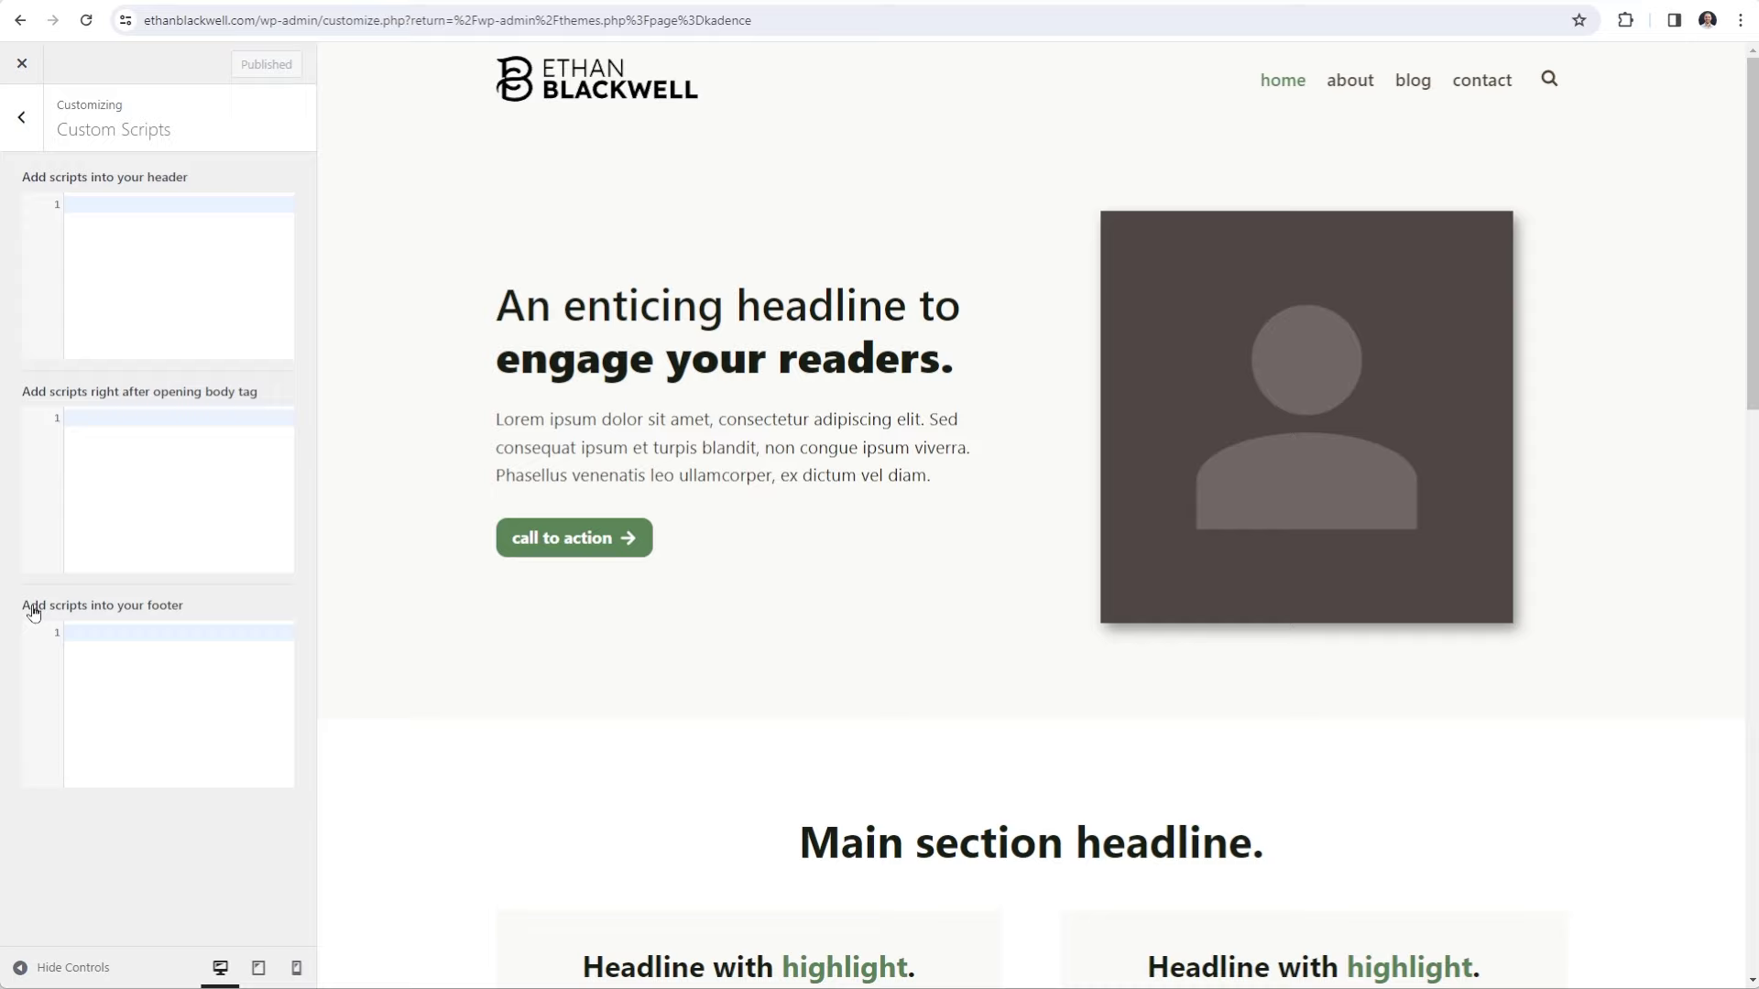
drag(23, 607, 173, 607)
click(172, 606)
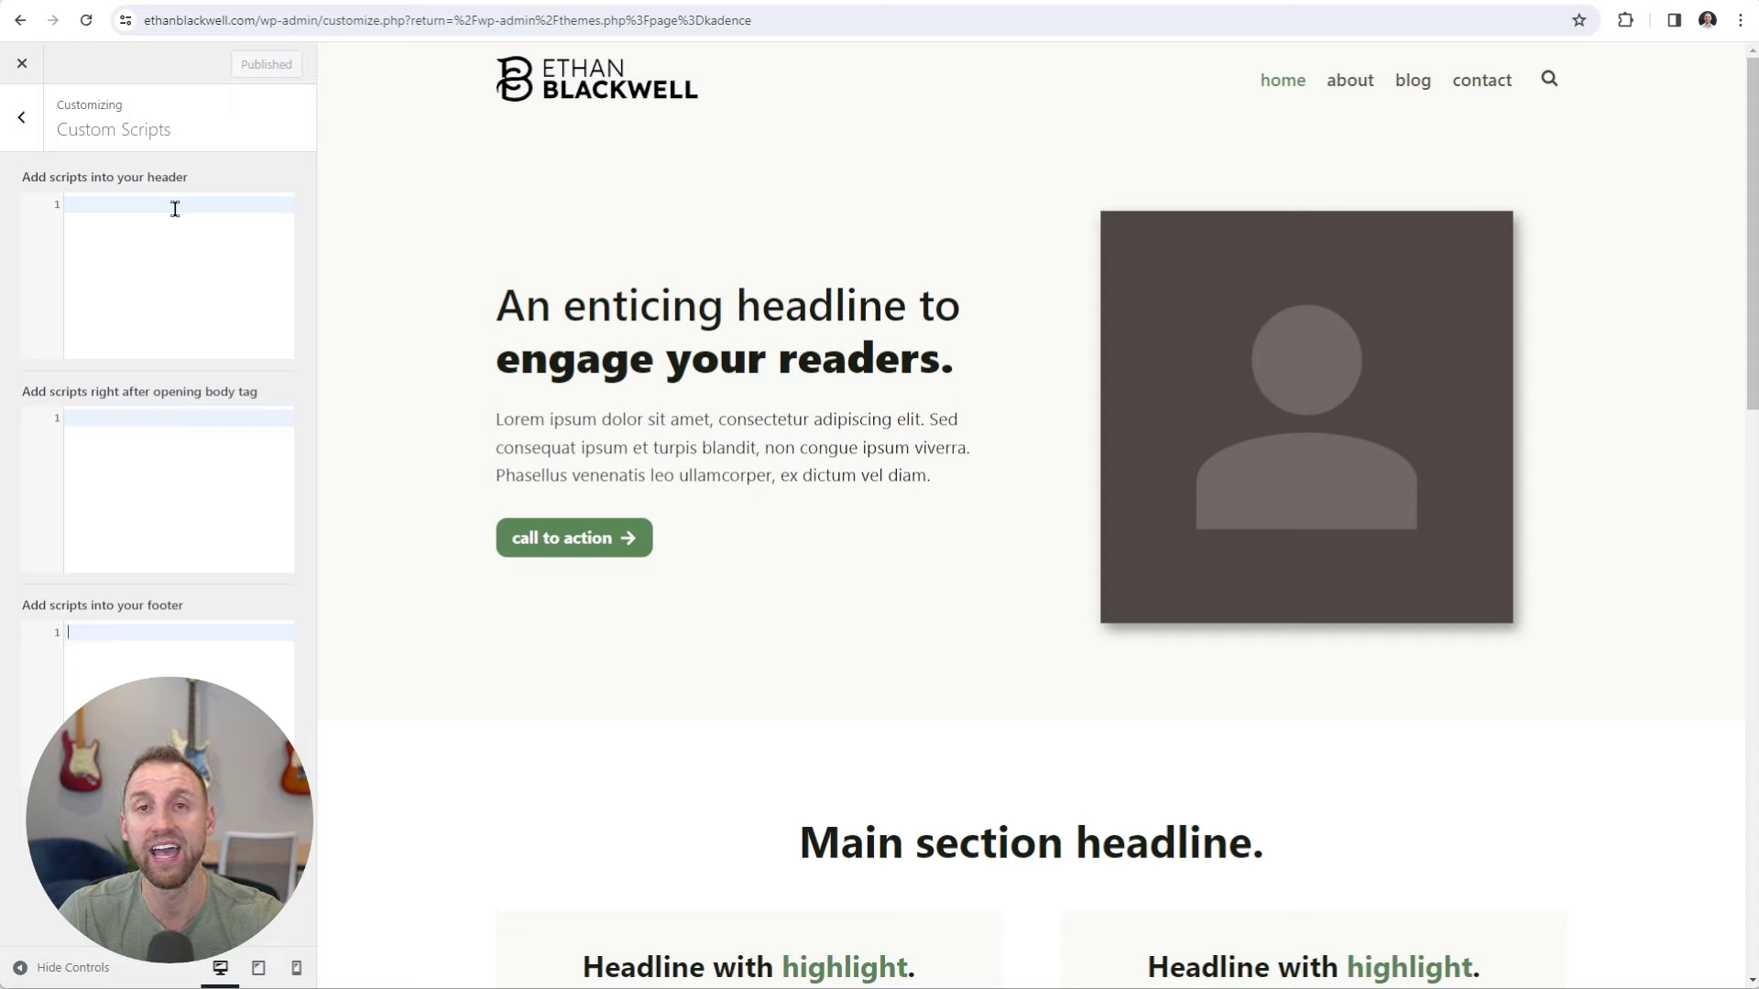
Paste the Google tag into the header scripts box and publish the change.
click(110, 205)
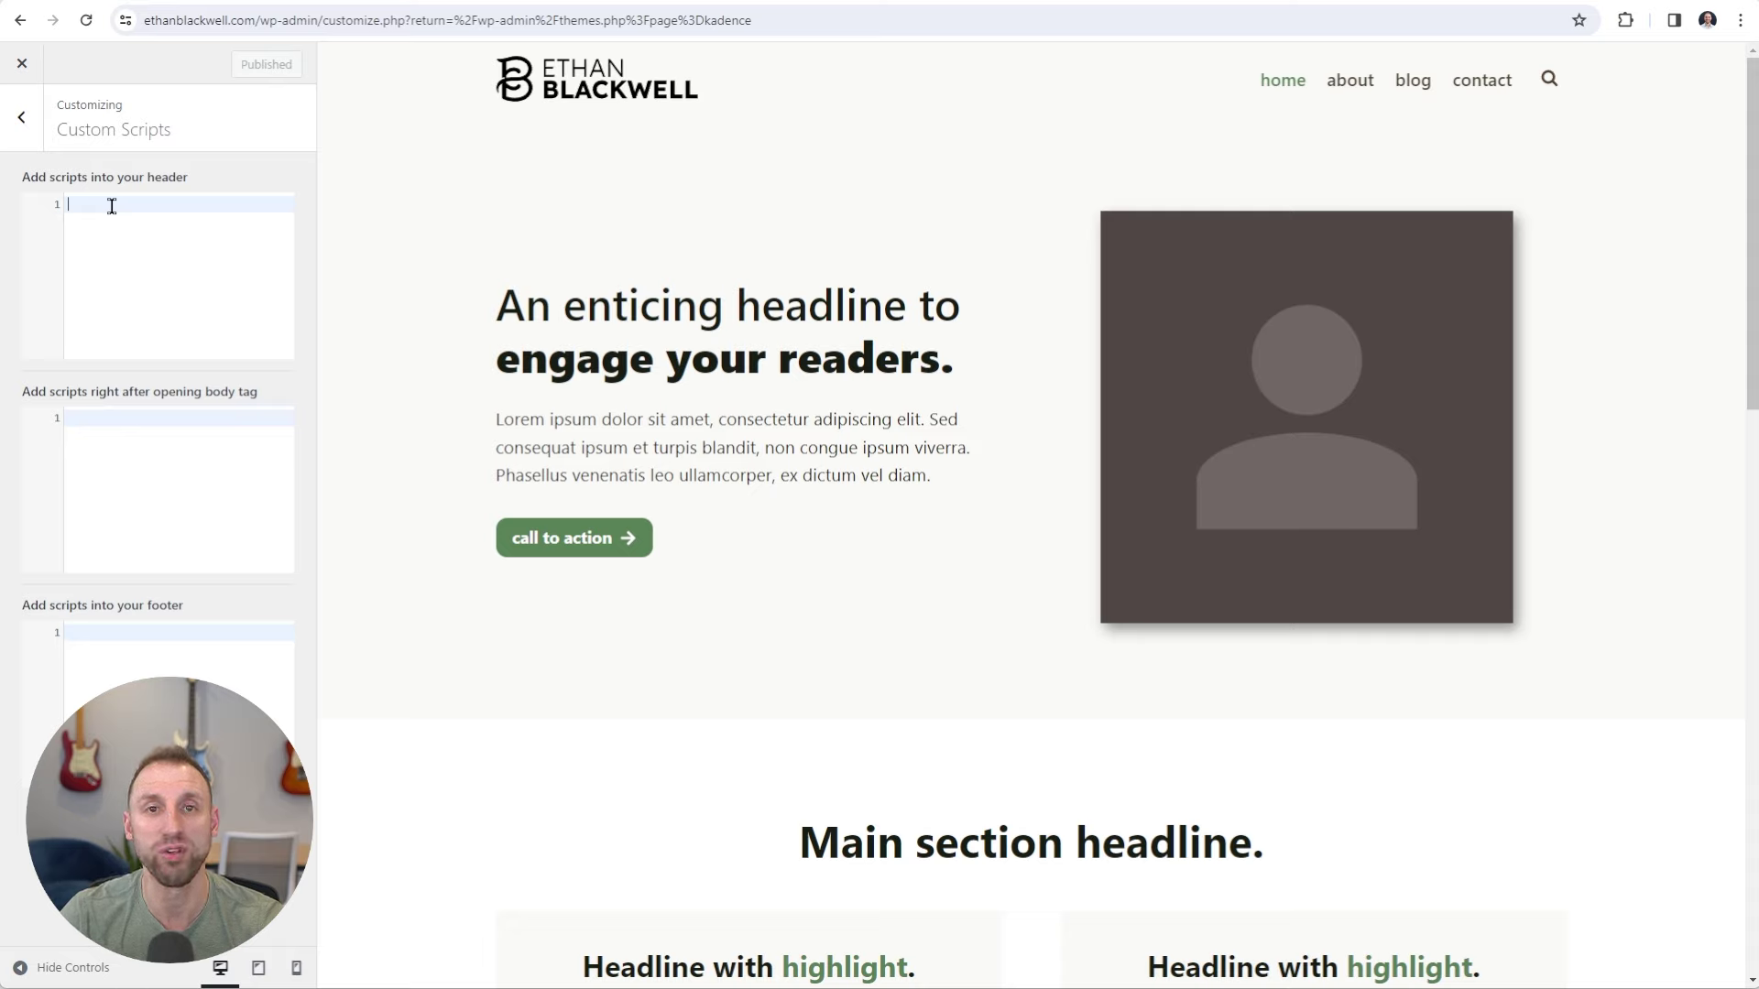
key(ctrl+v)
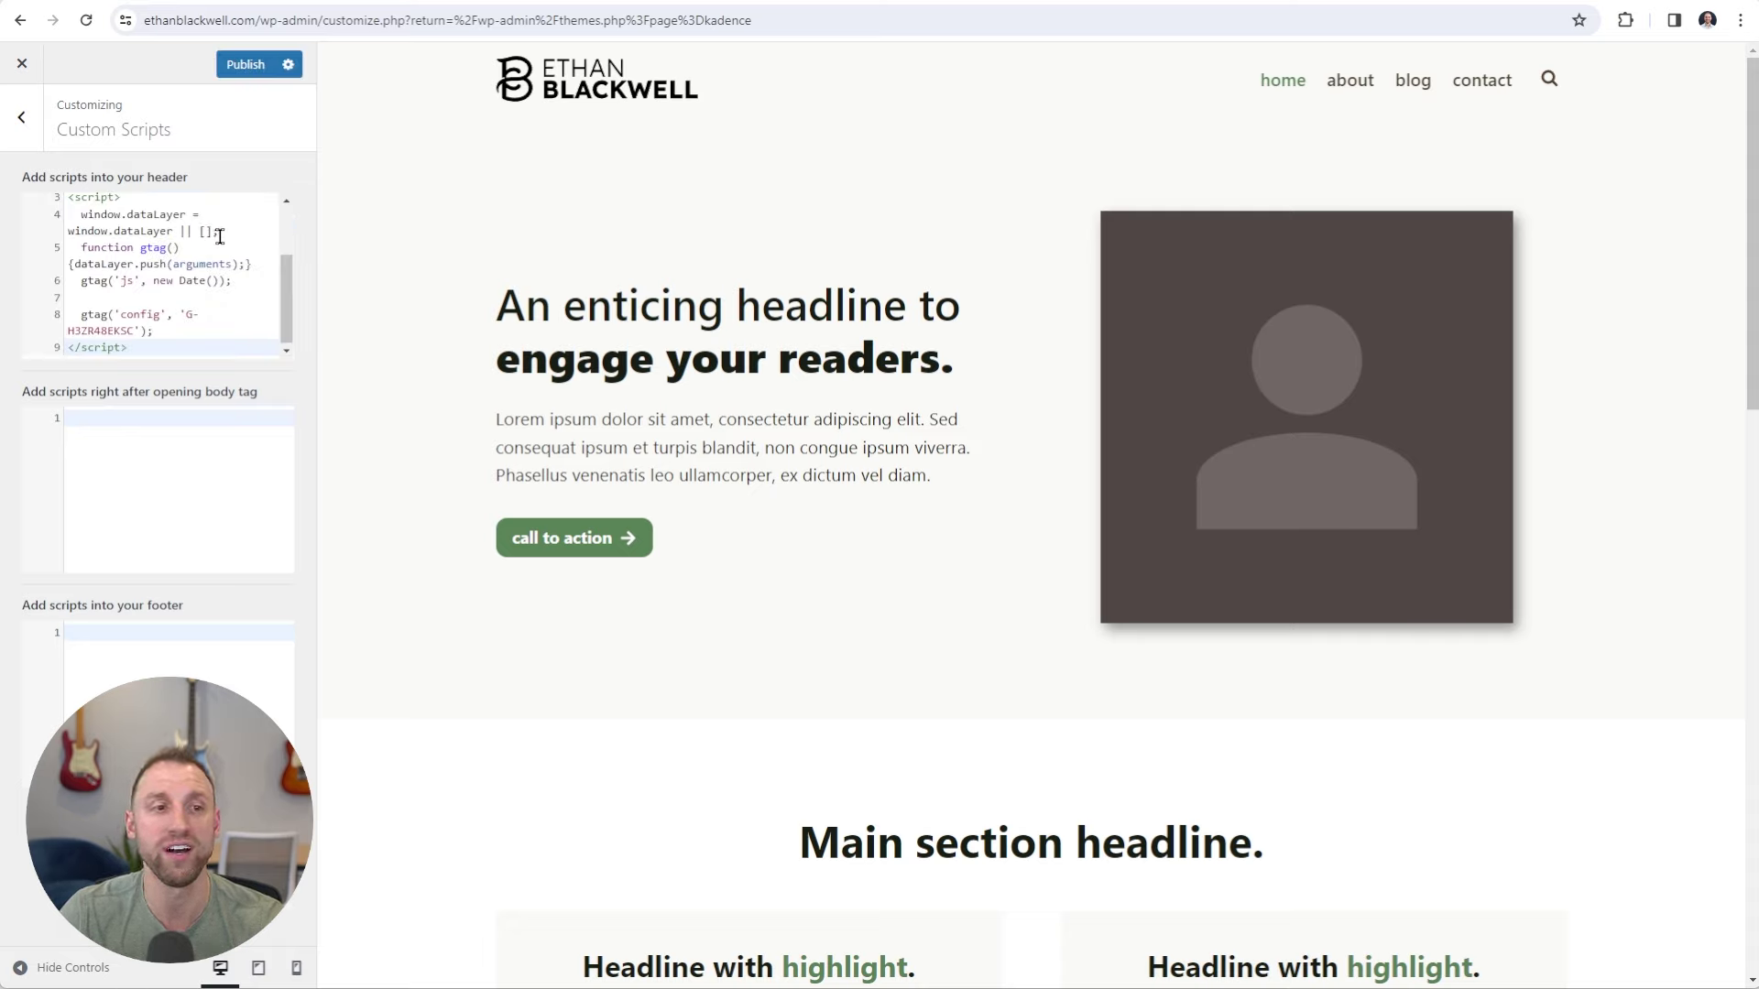
click(237, 65)
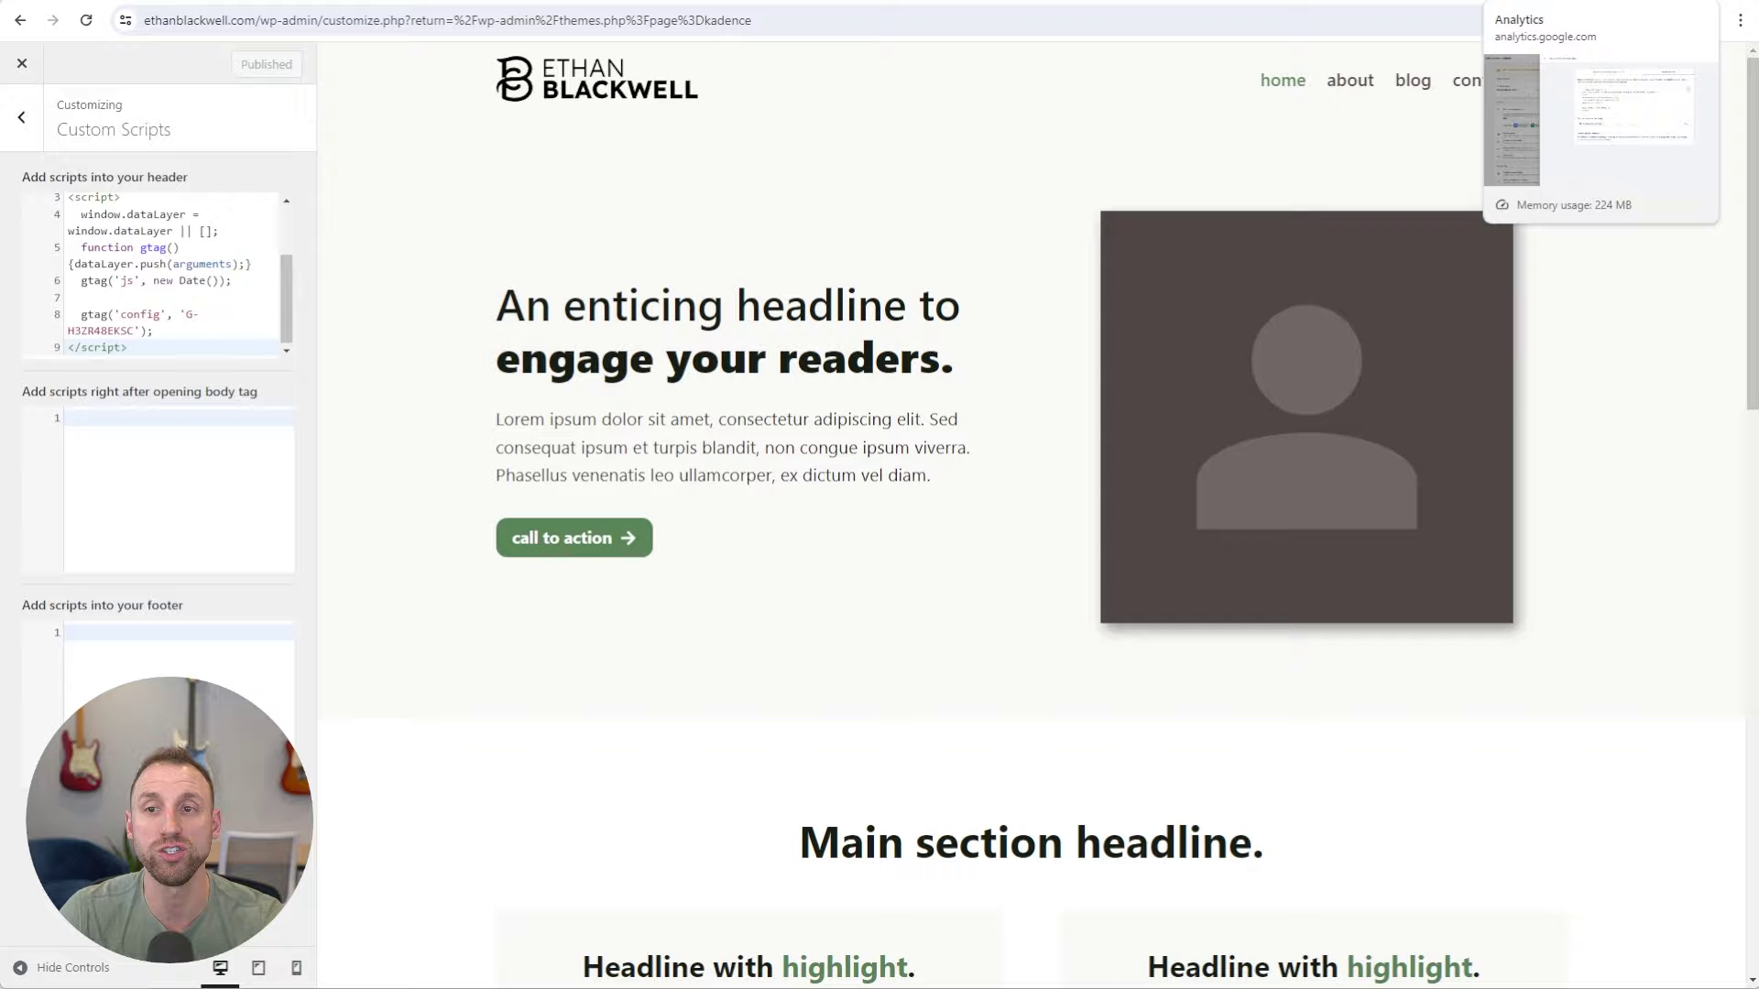
Back in Analytics, close the installation instructions and stream details, then finish the data collection step.
click(1528, 3)
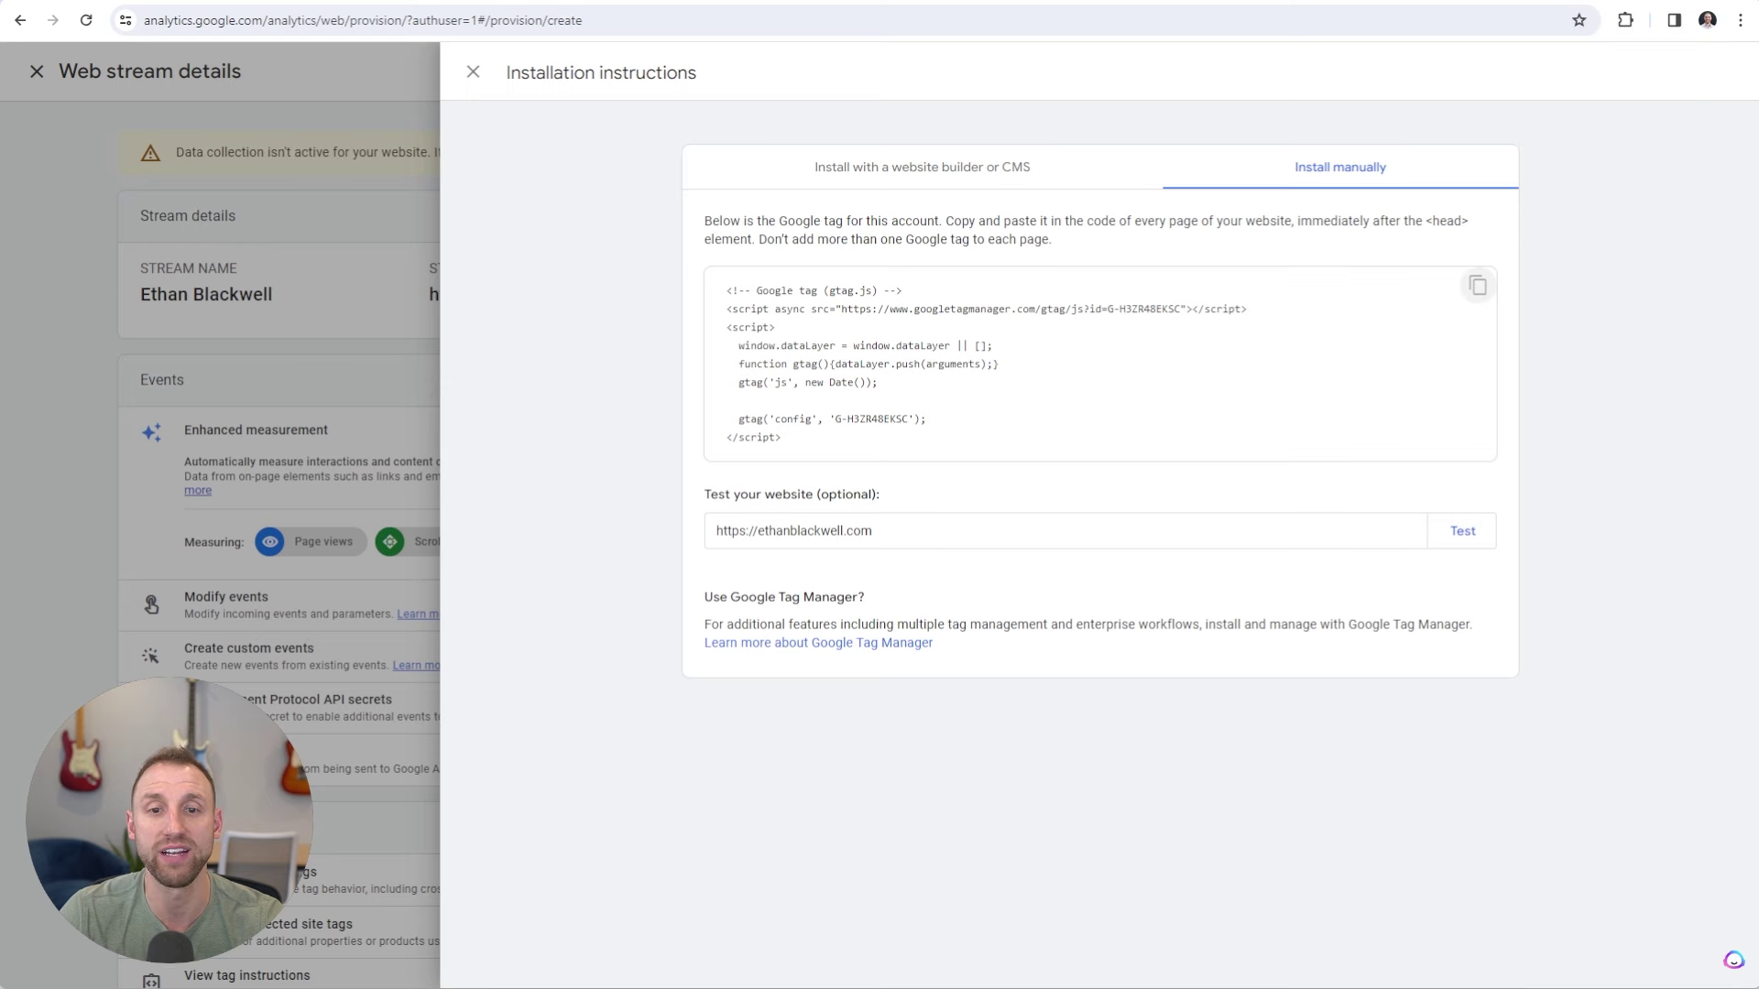
click(473, 73)
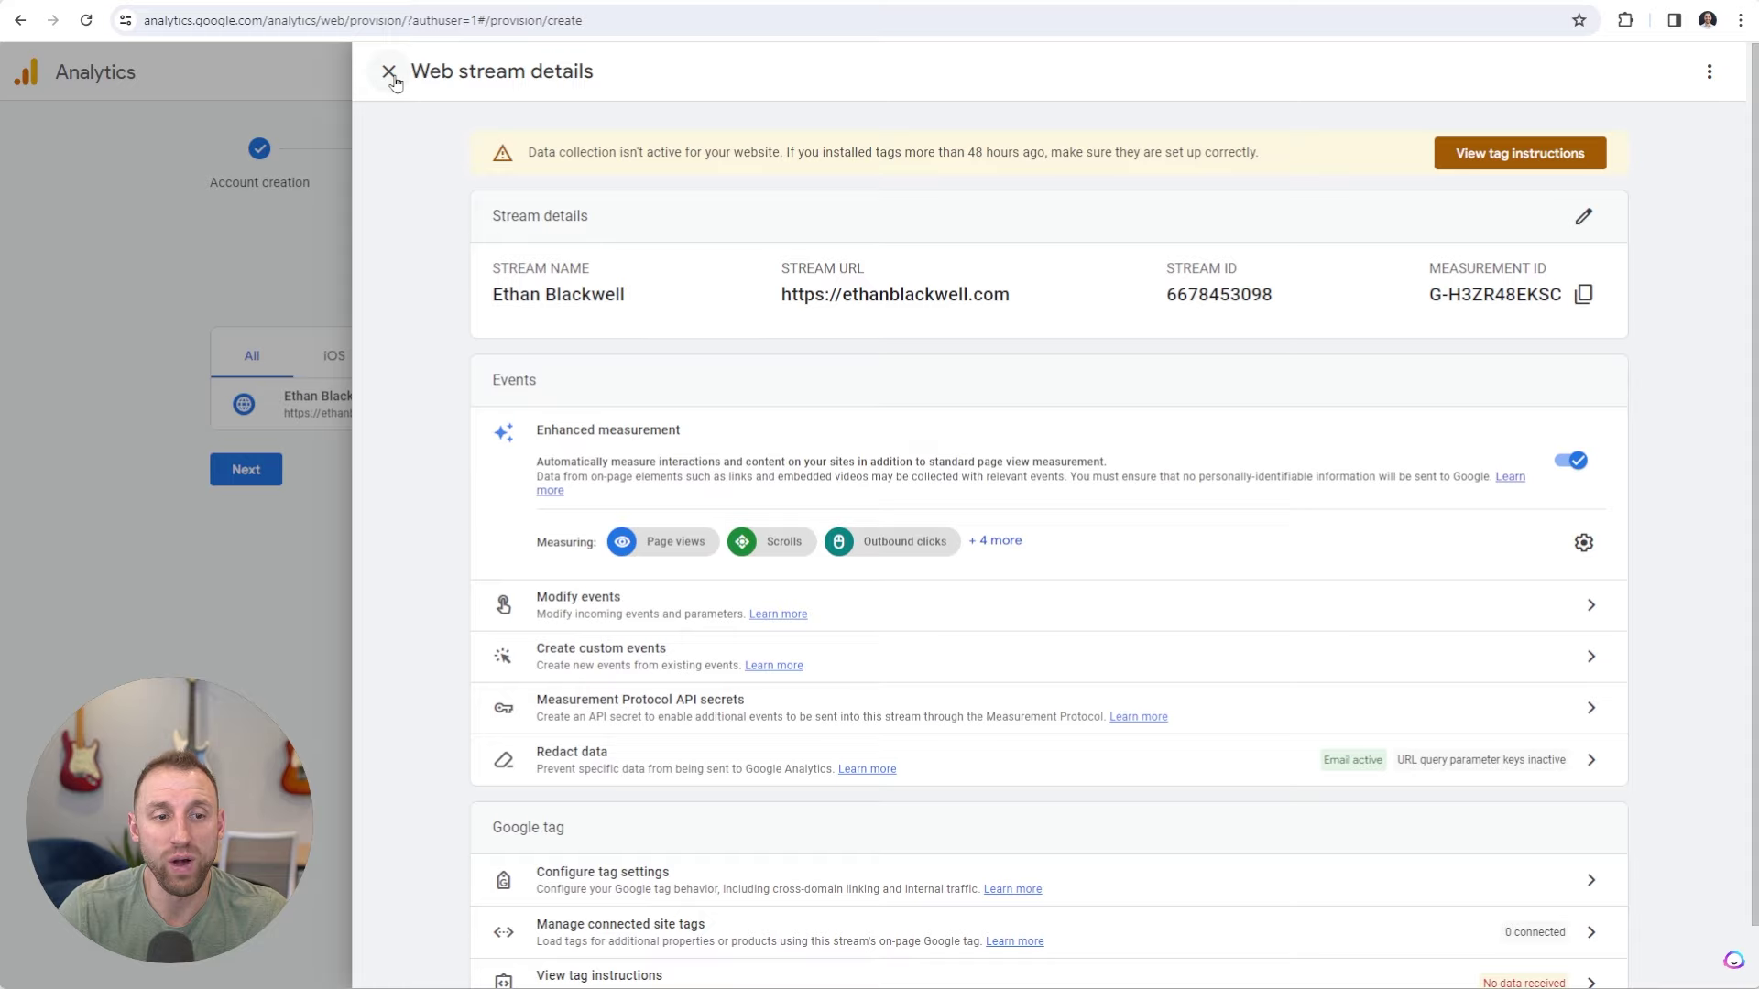
click(389, 71)
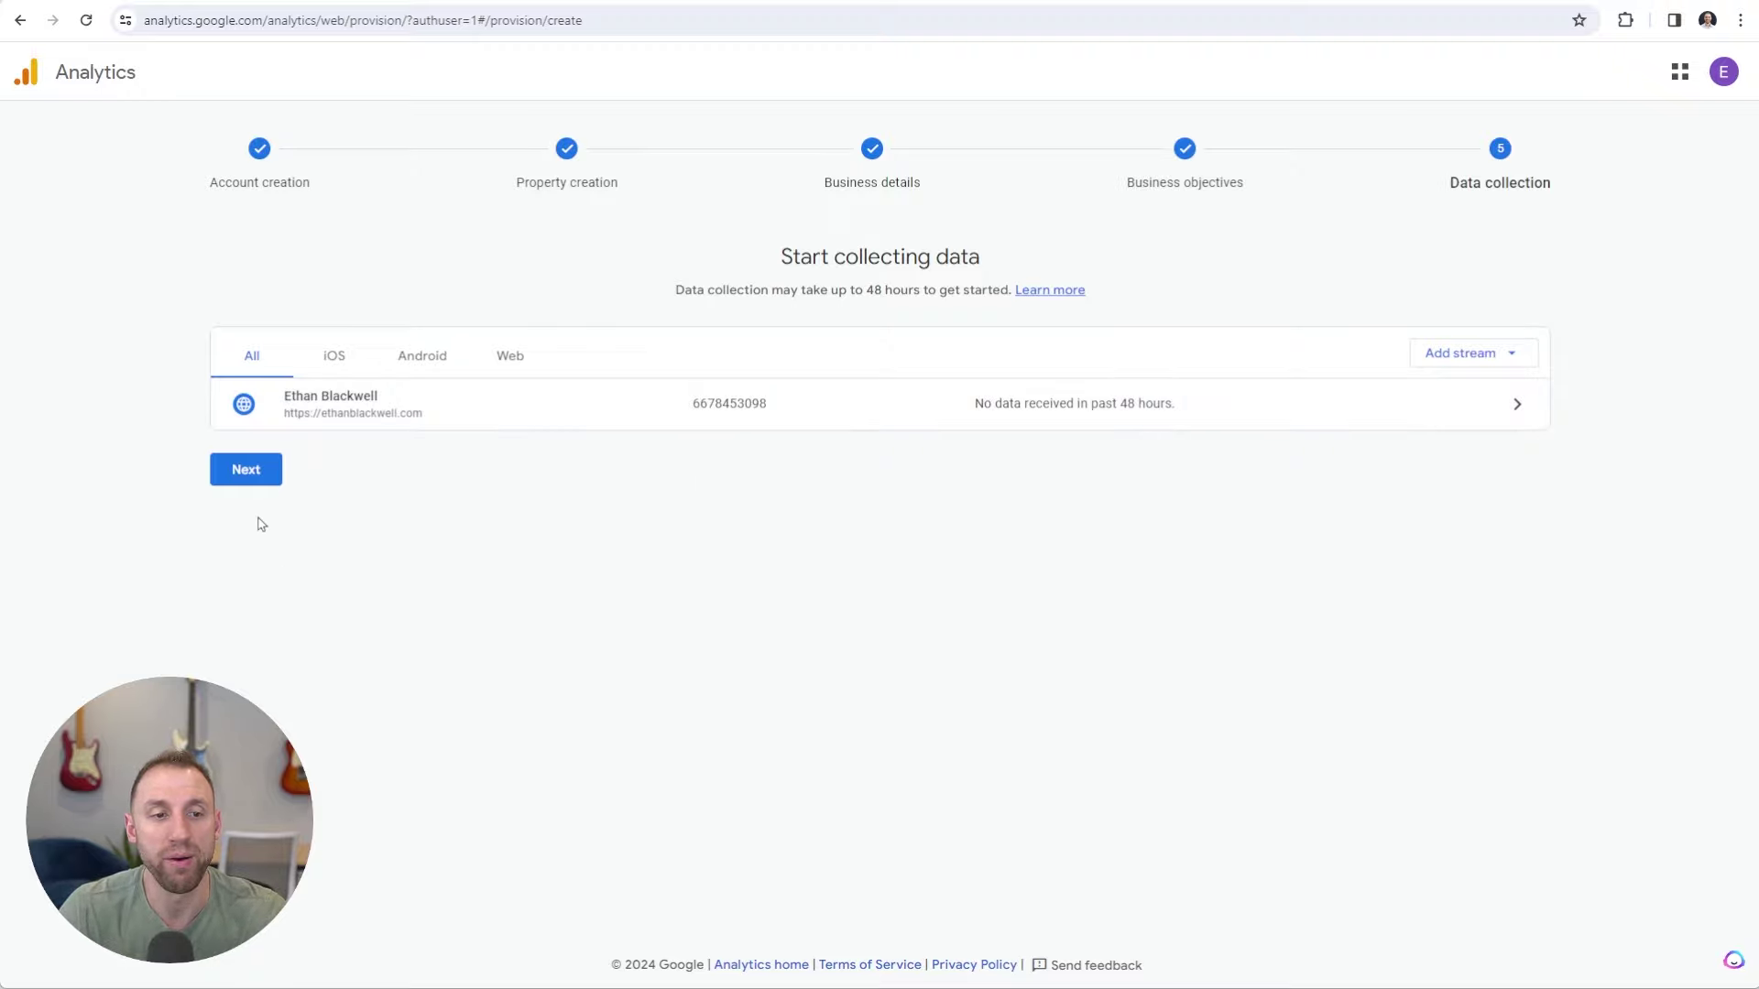
click(253, 482)
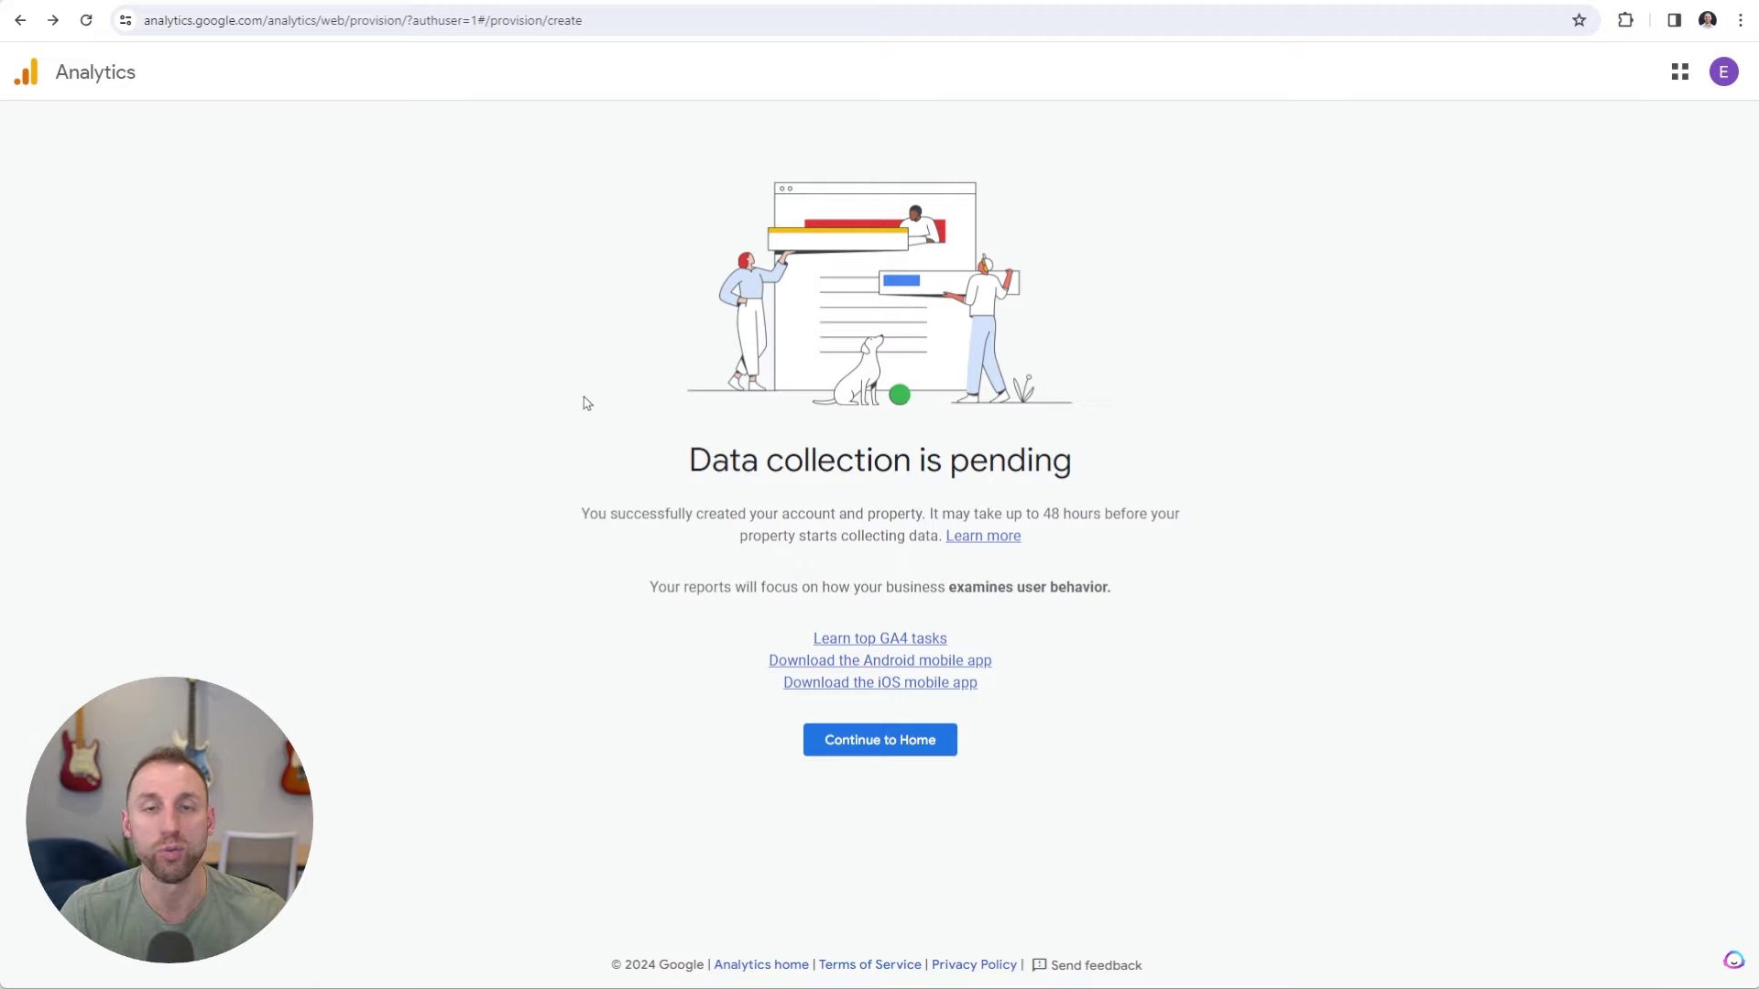
Go to the Analytics Home page and opt out of all four email communications.
click(890, 748)
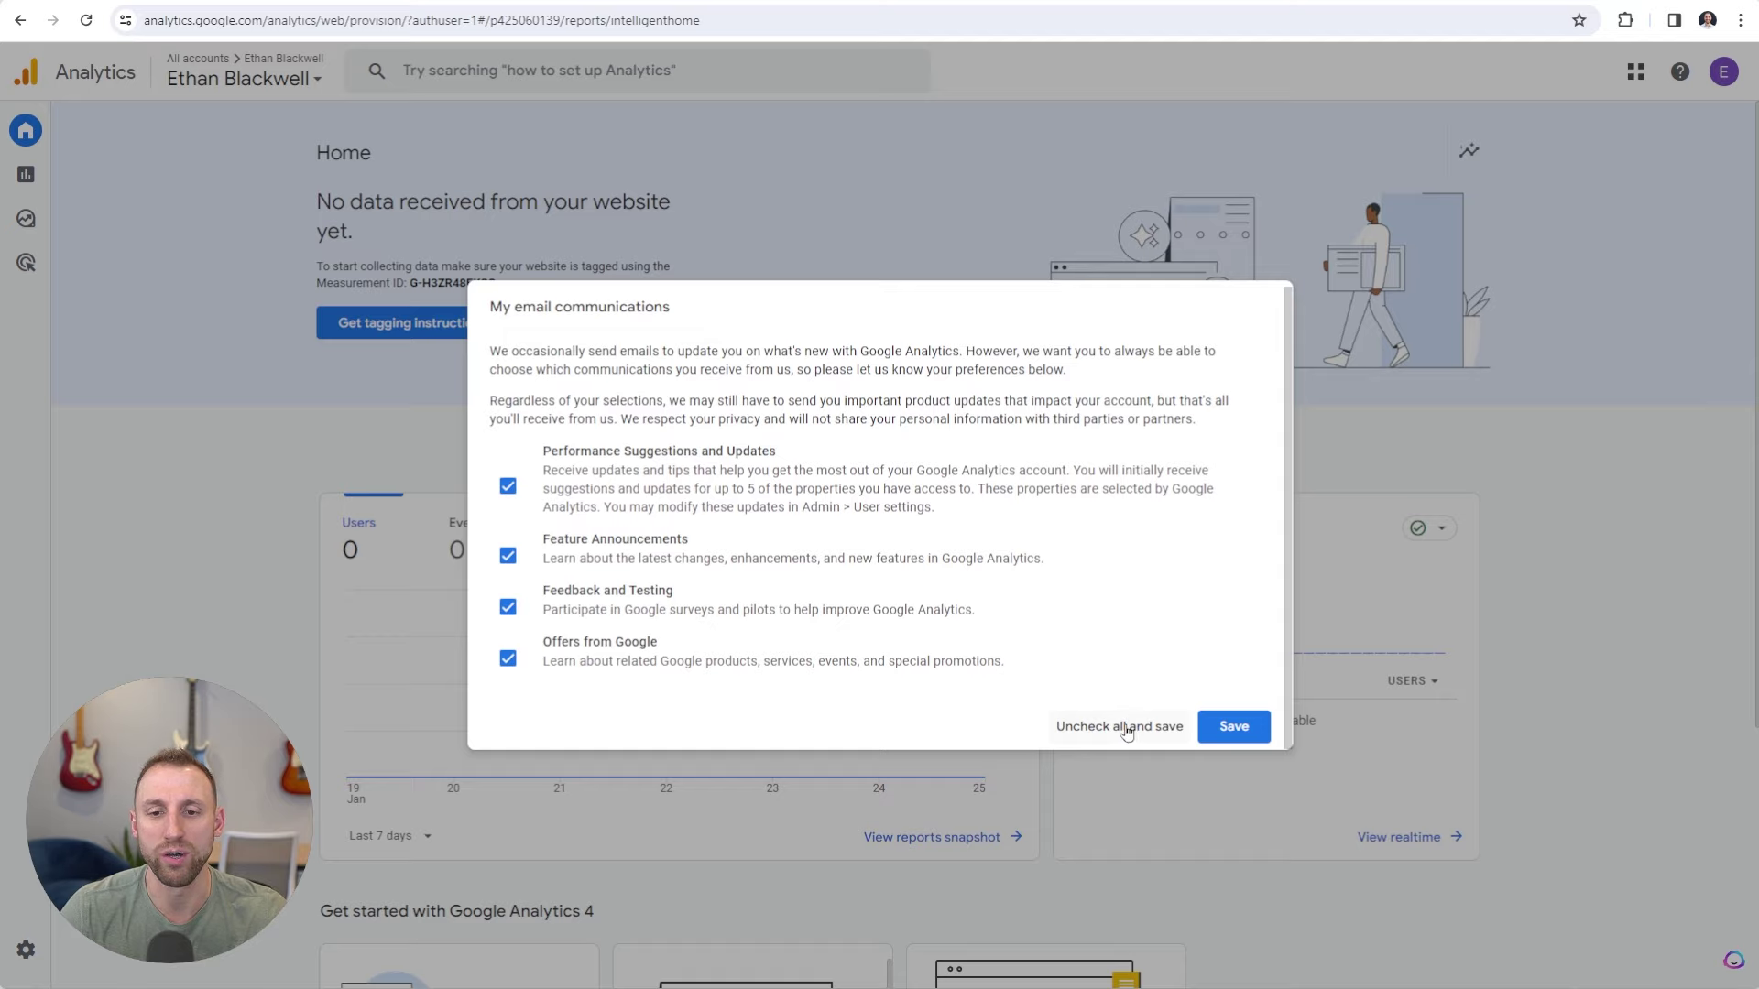
click(1130, 725)
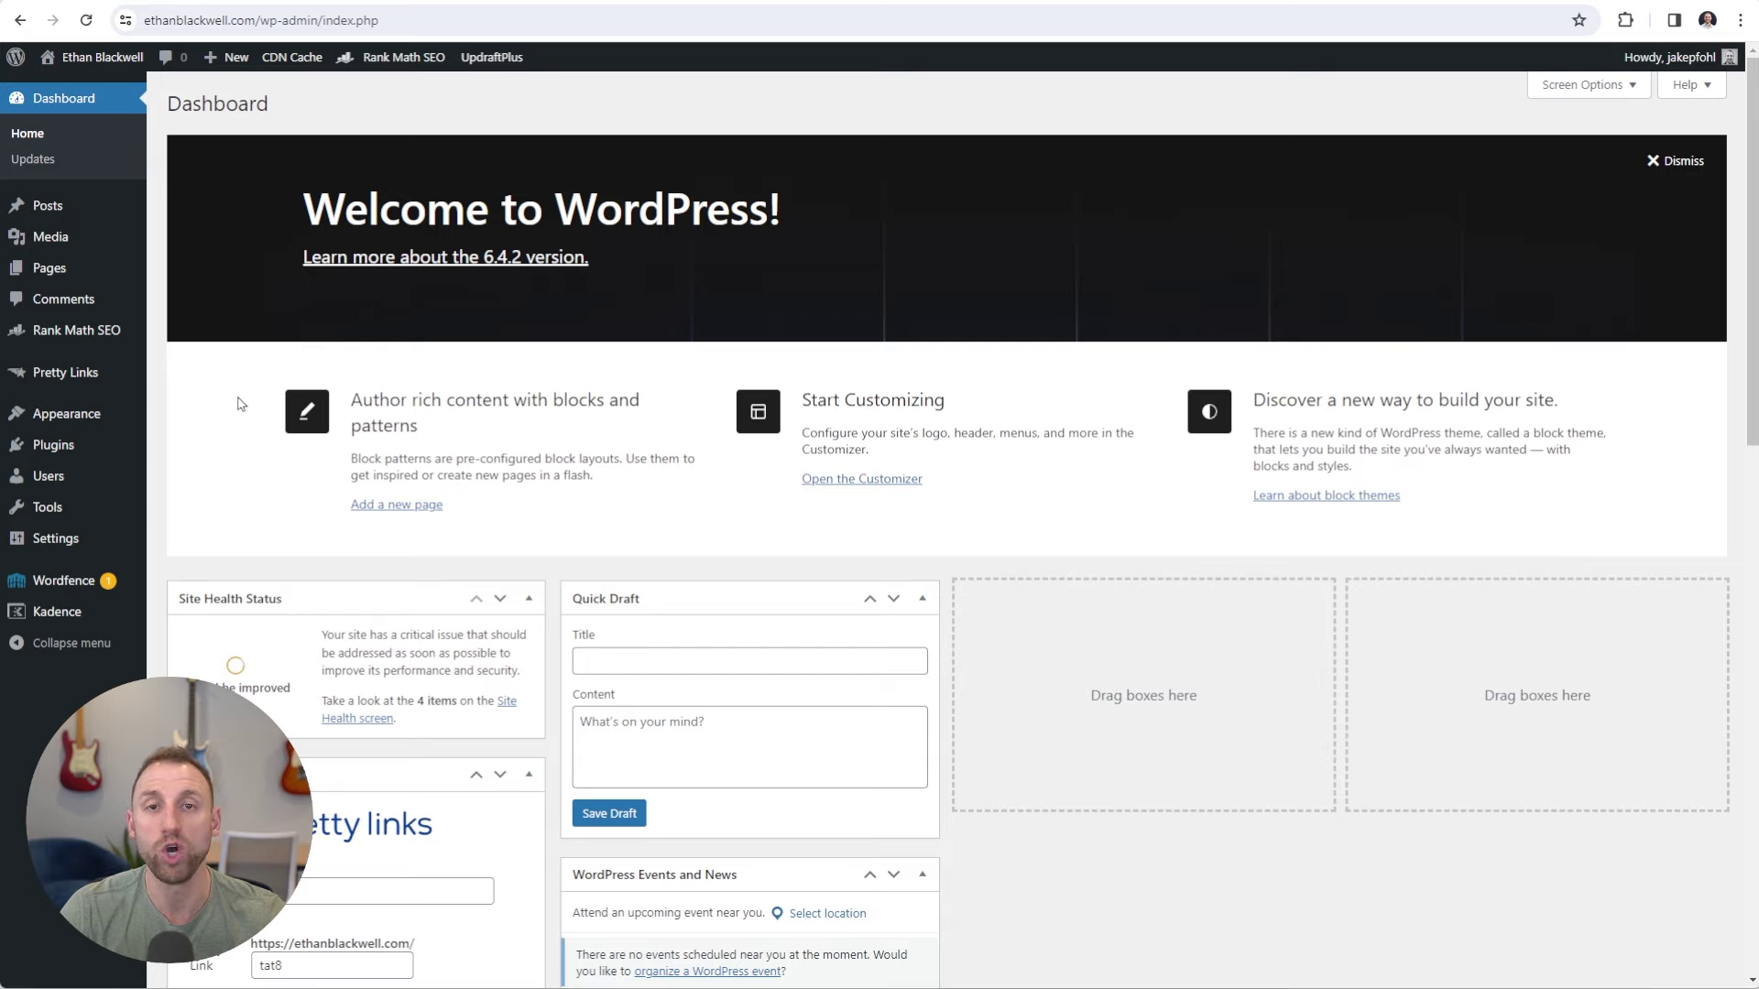
Search the plugin directory for 'fluent snippets', then install and activate FluentSnippets.
click(53, 449)
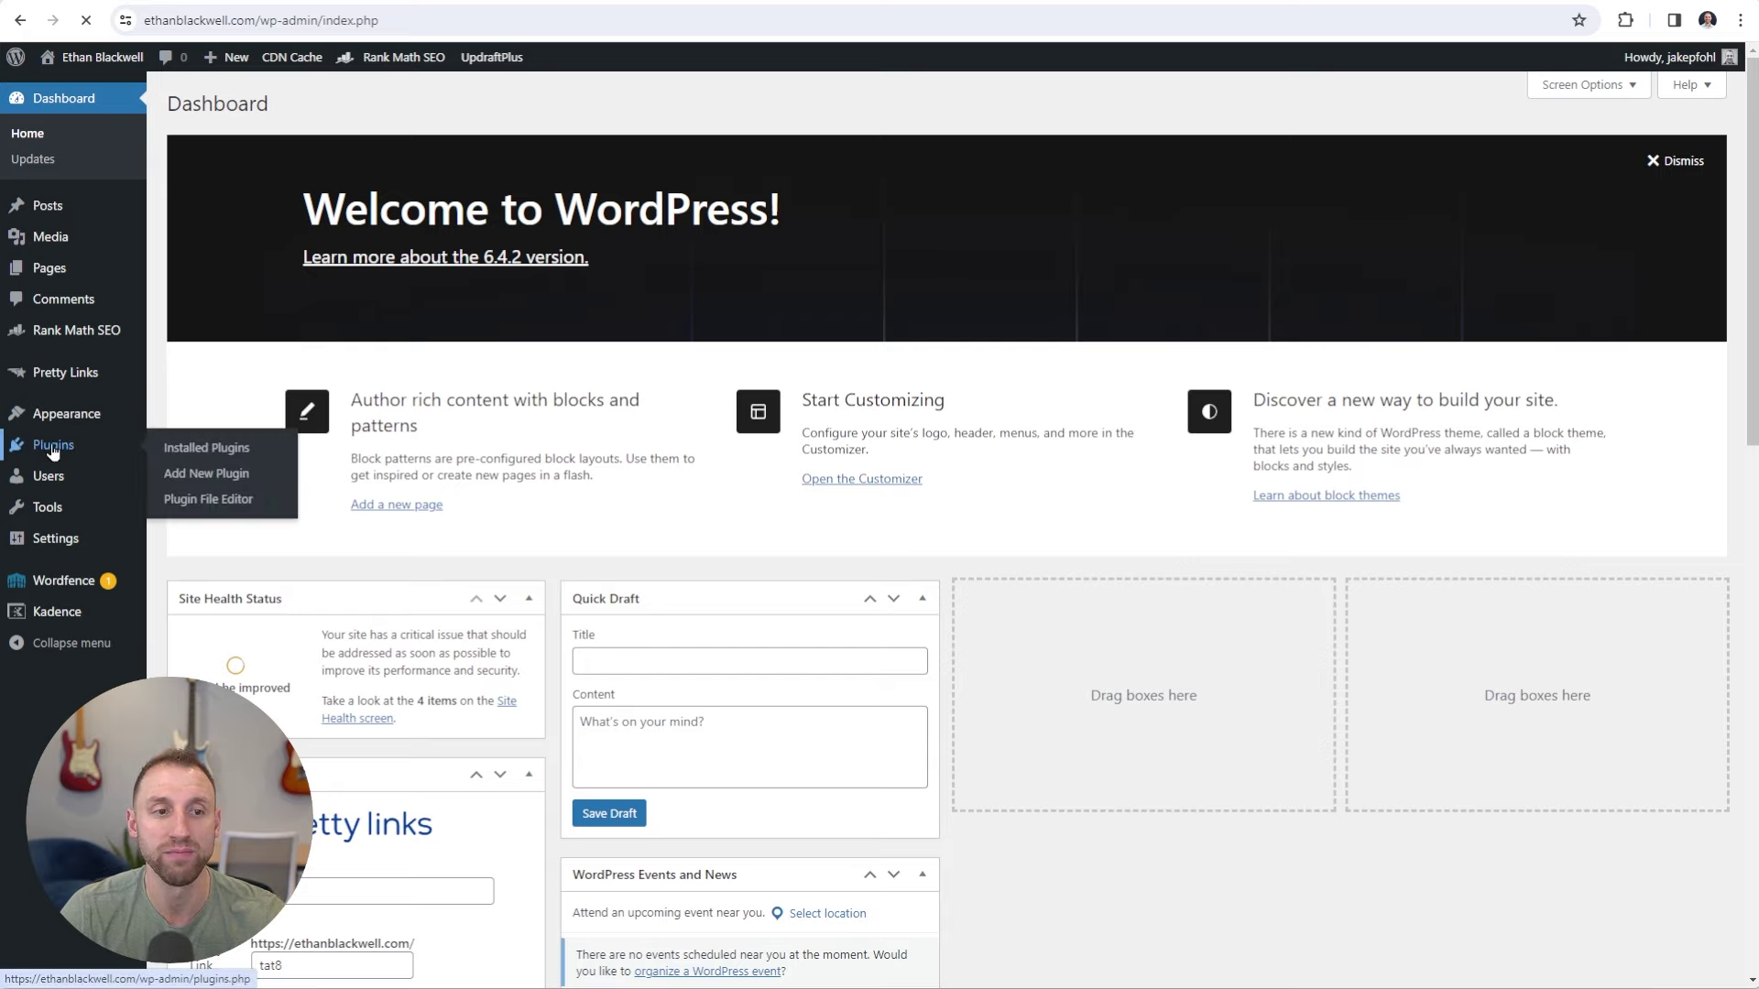
click(302, 108)
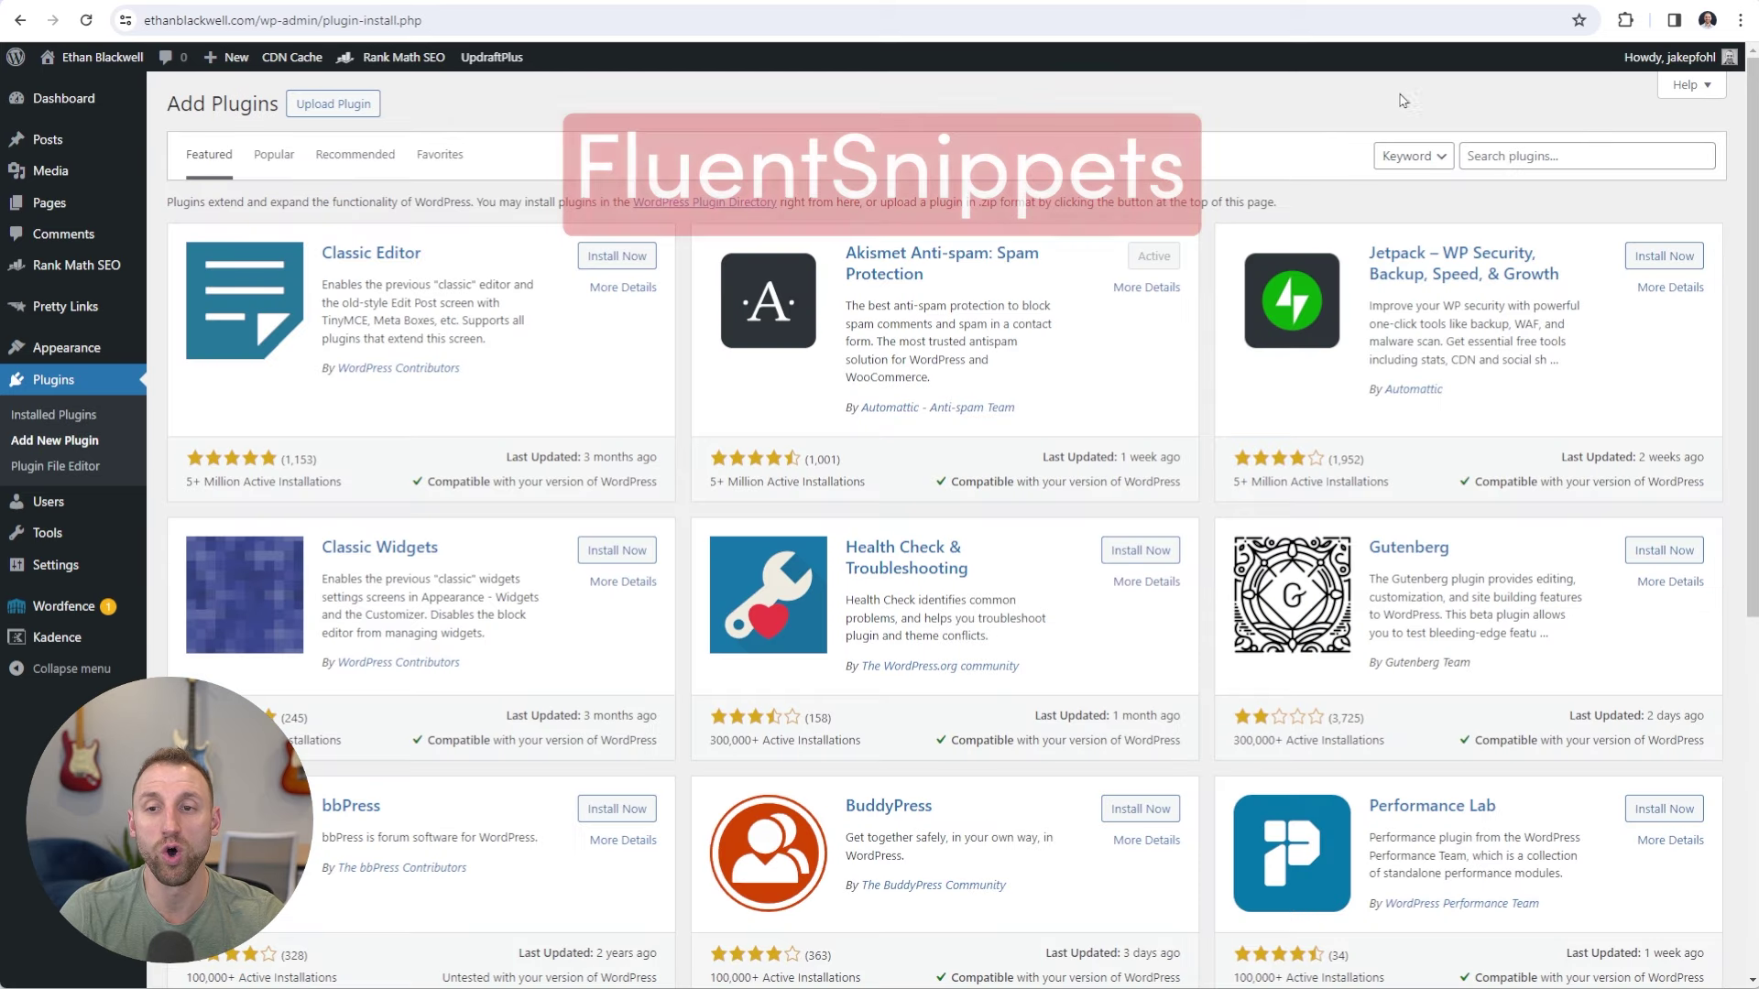
click(1506, 156)
text(fluent snippets)
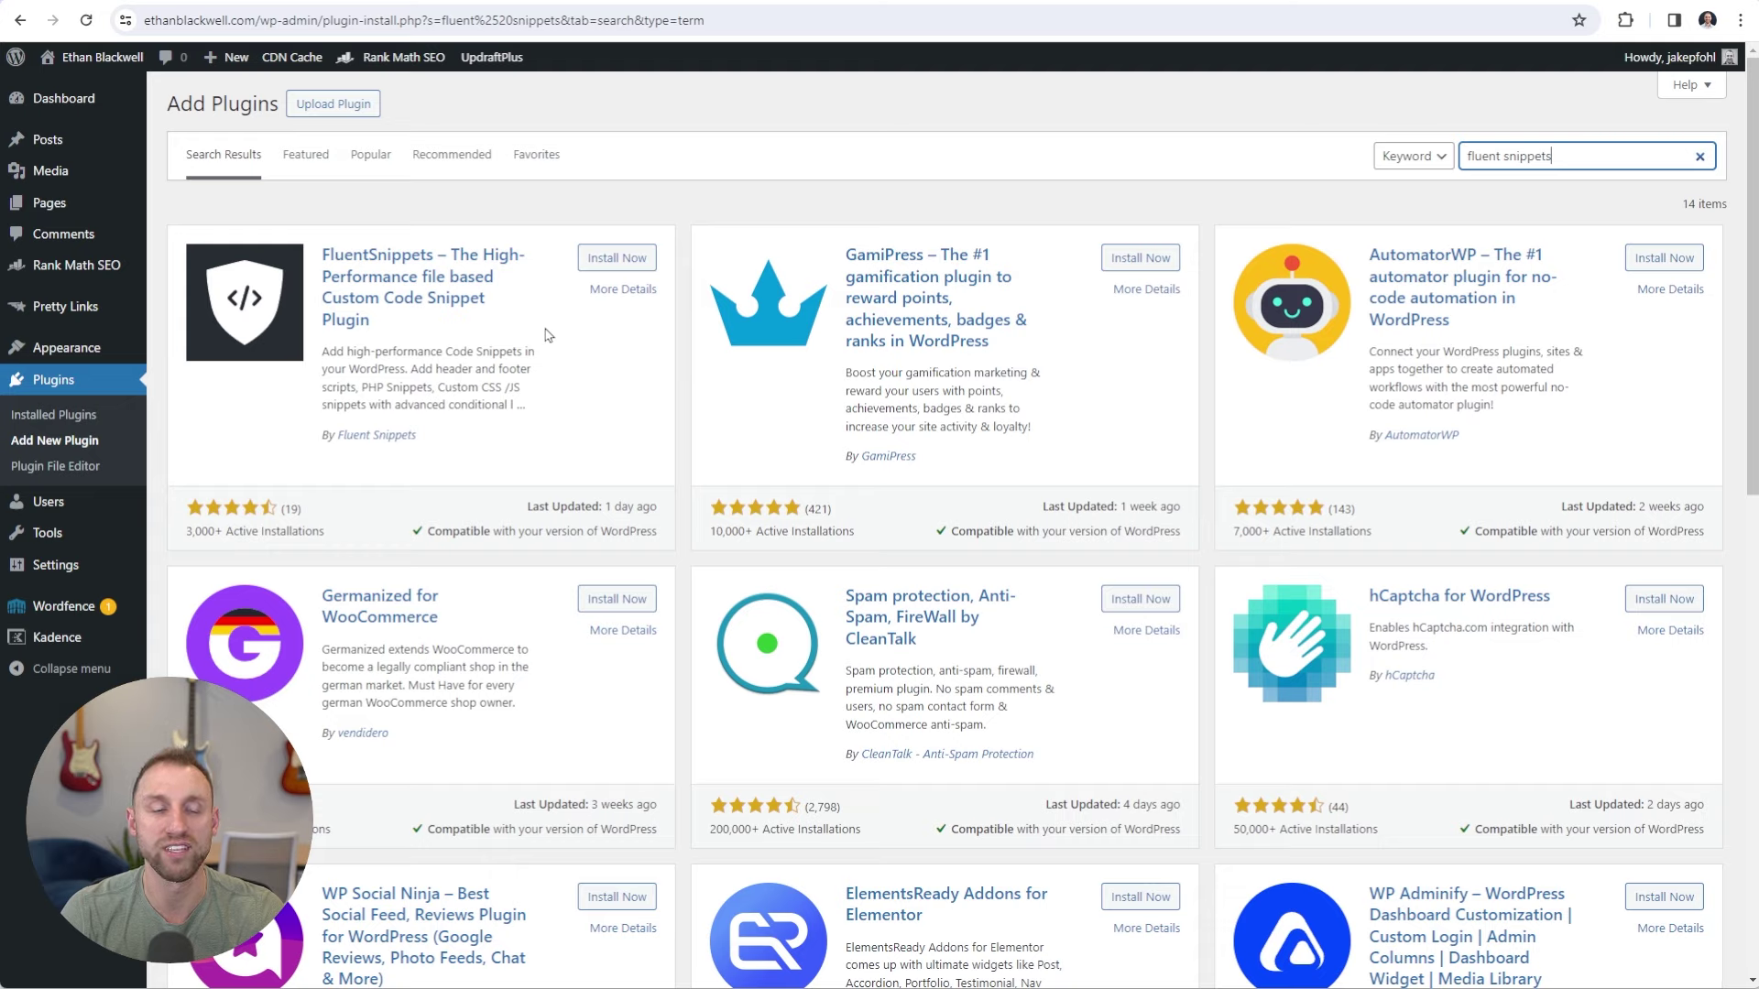
click(607, 259)
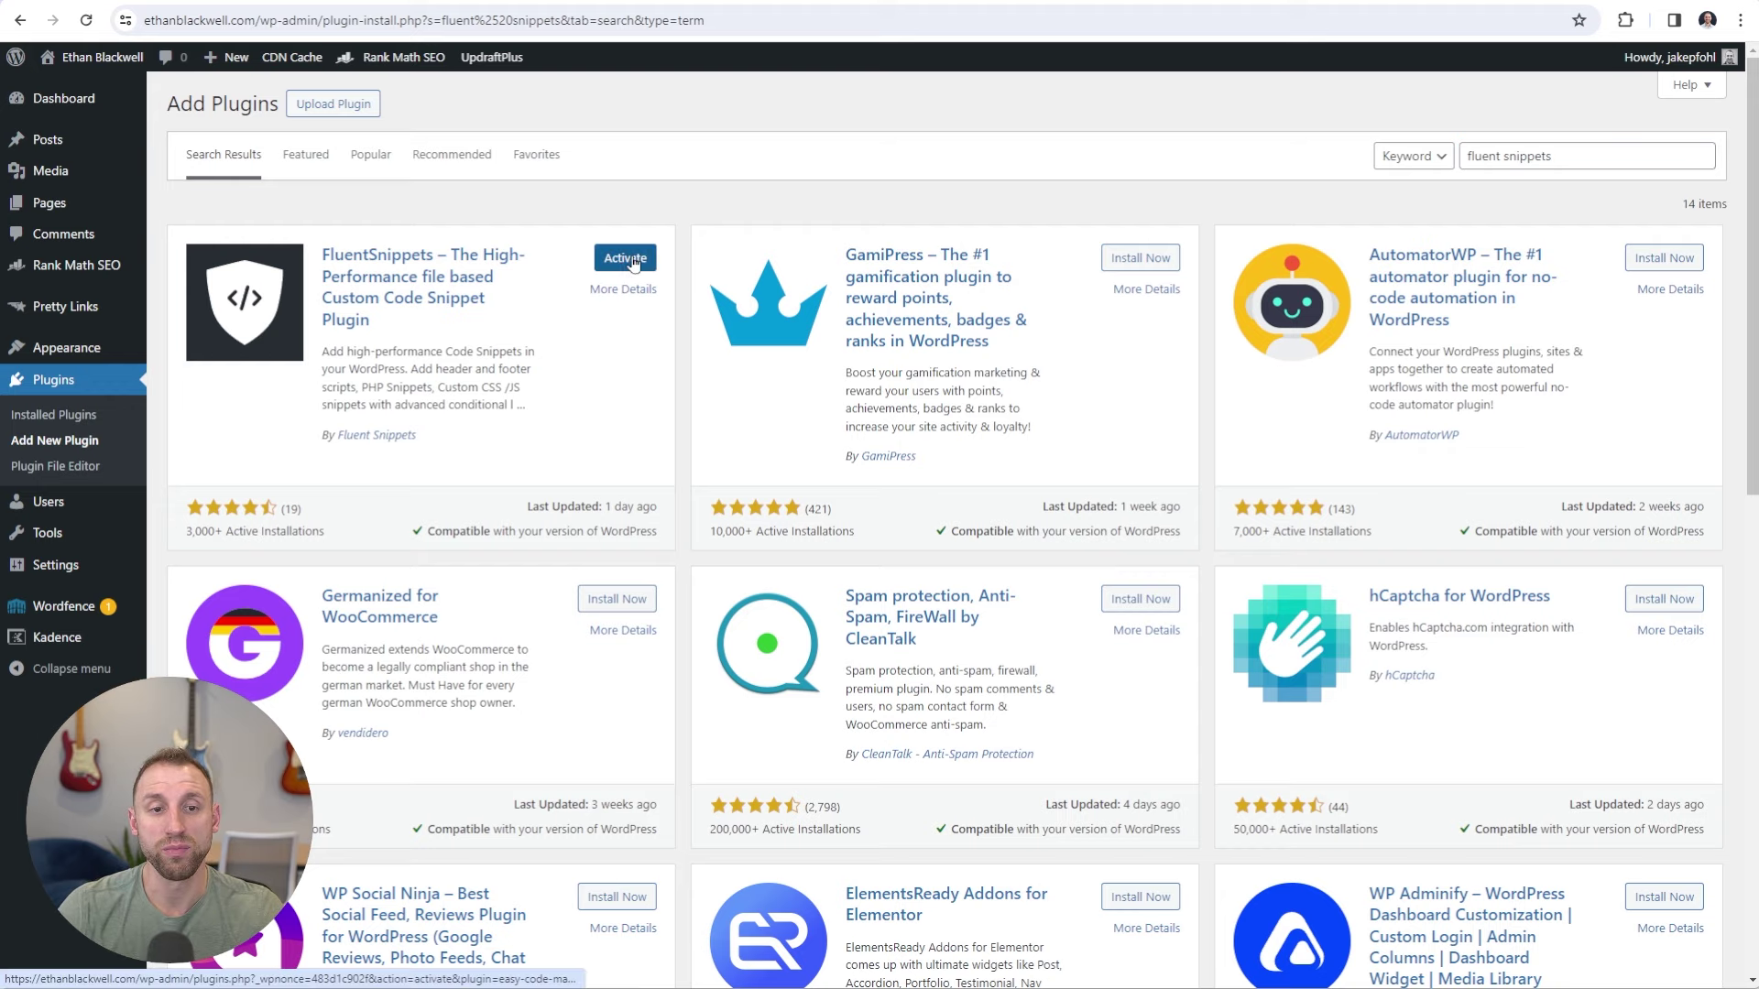
click(632, 261)
drag(300, 364, 209, 371)
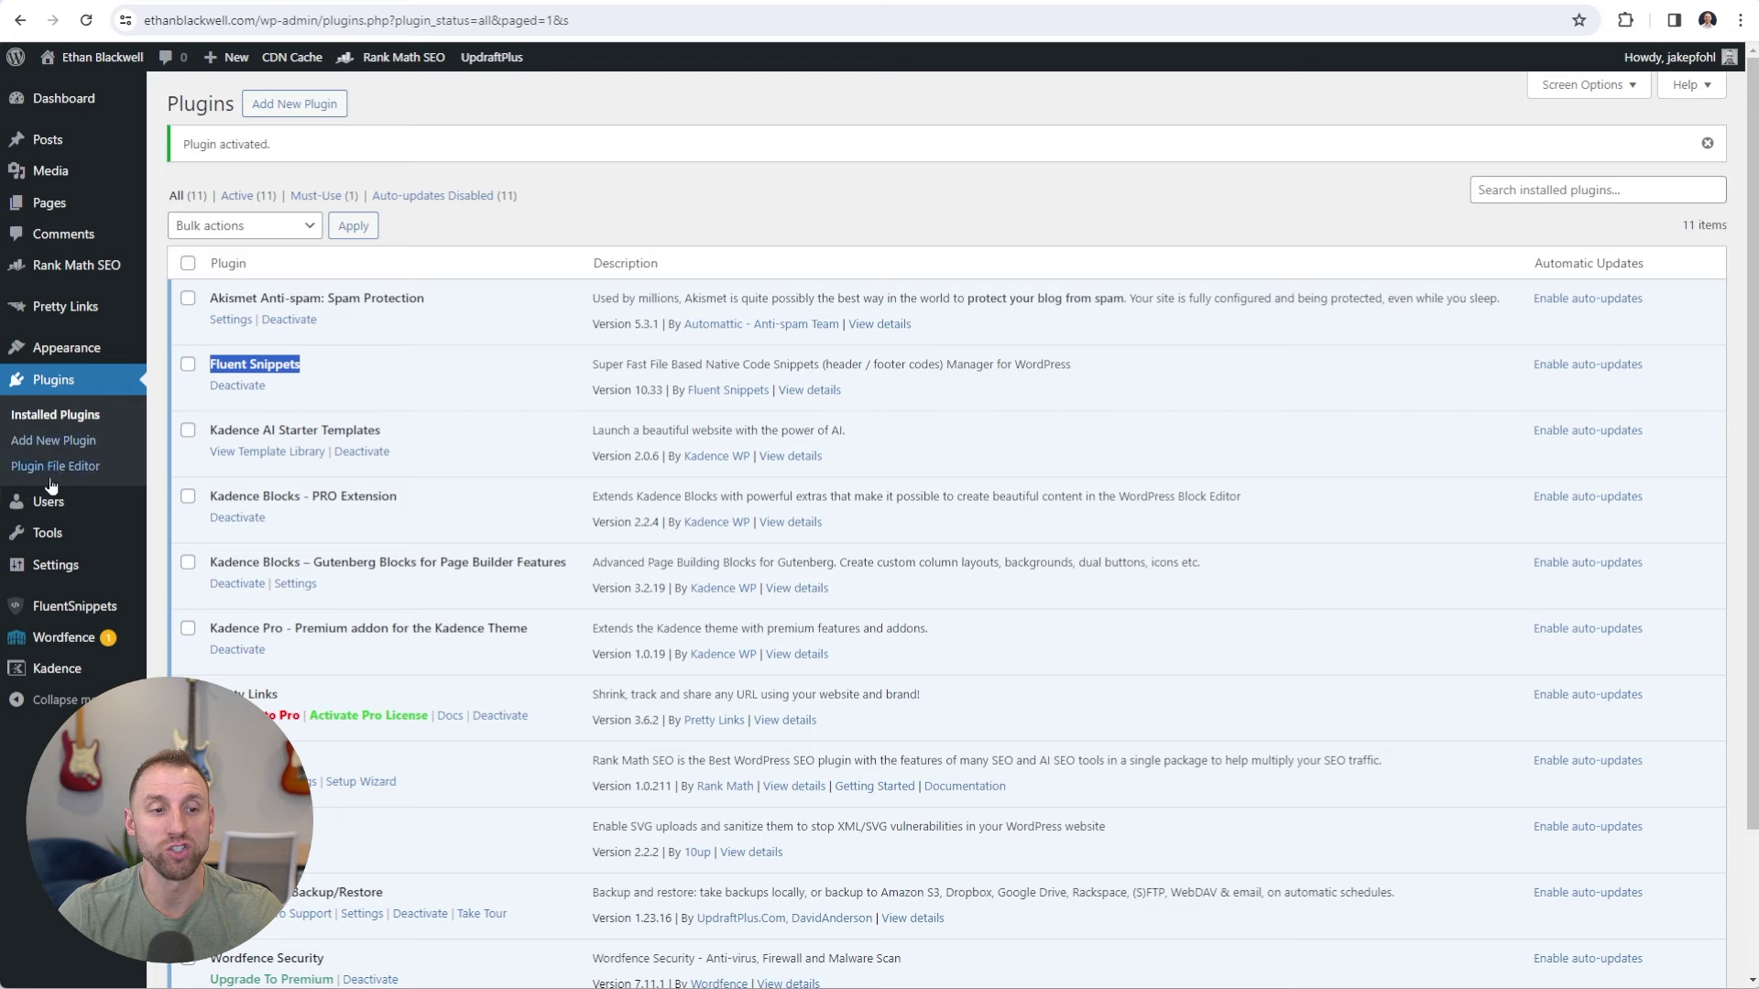
Create a new PHP + HTML content snippet in FluentSnippets and paste in the Google tag script.
click(70, 610)
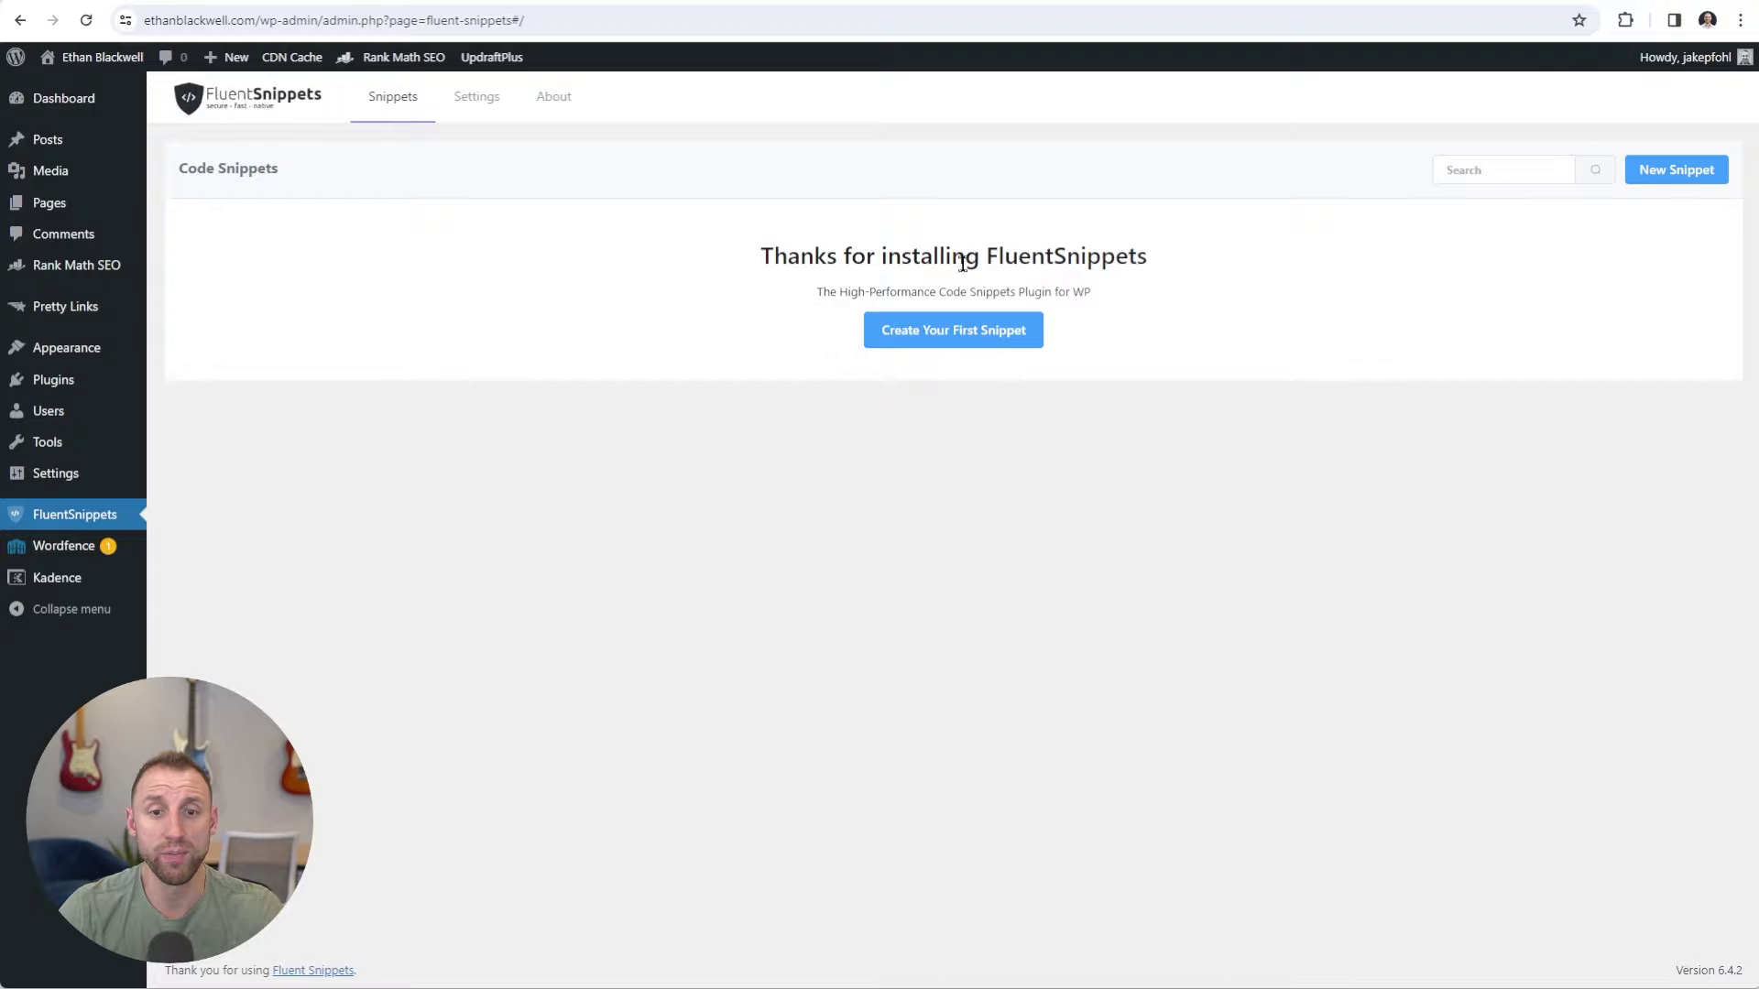
click(1003, 332)
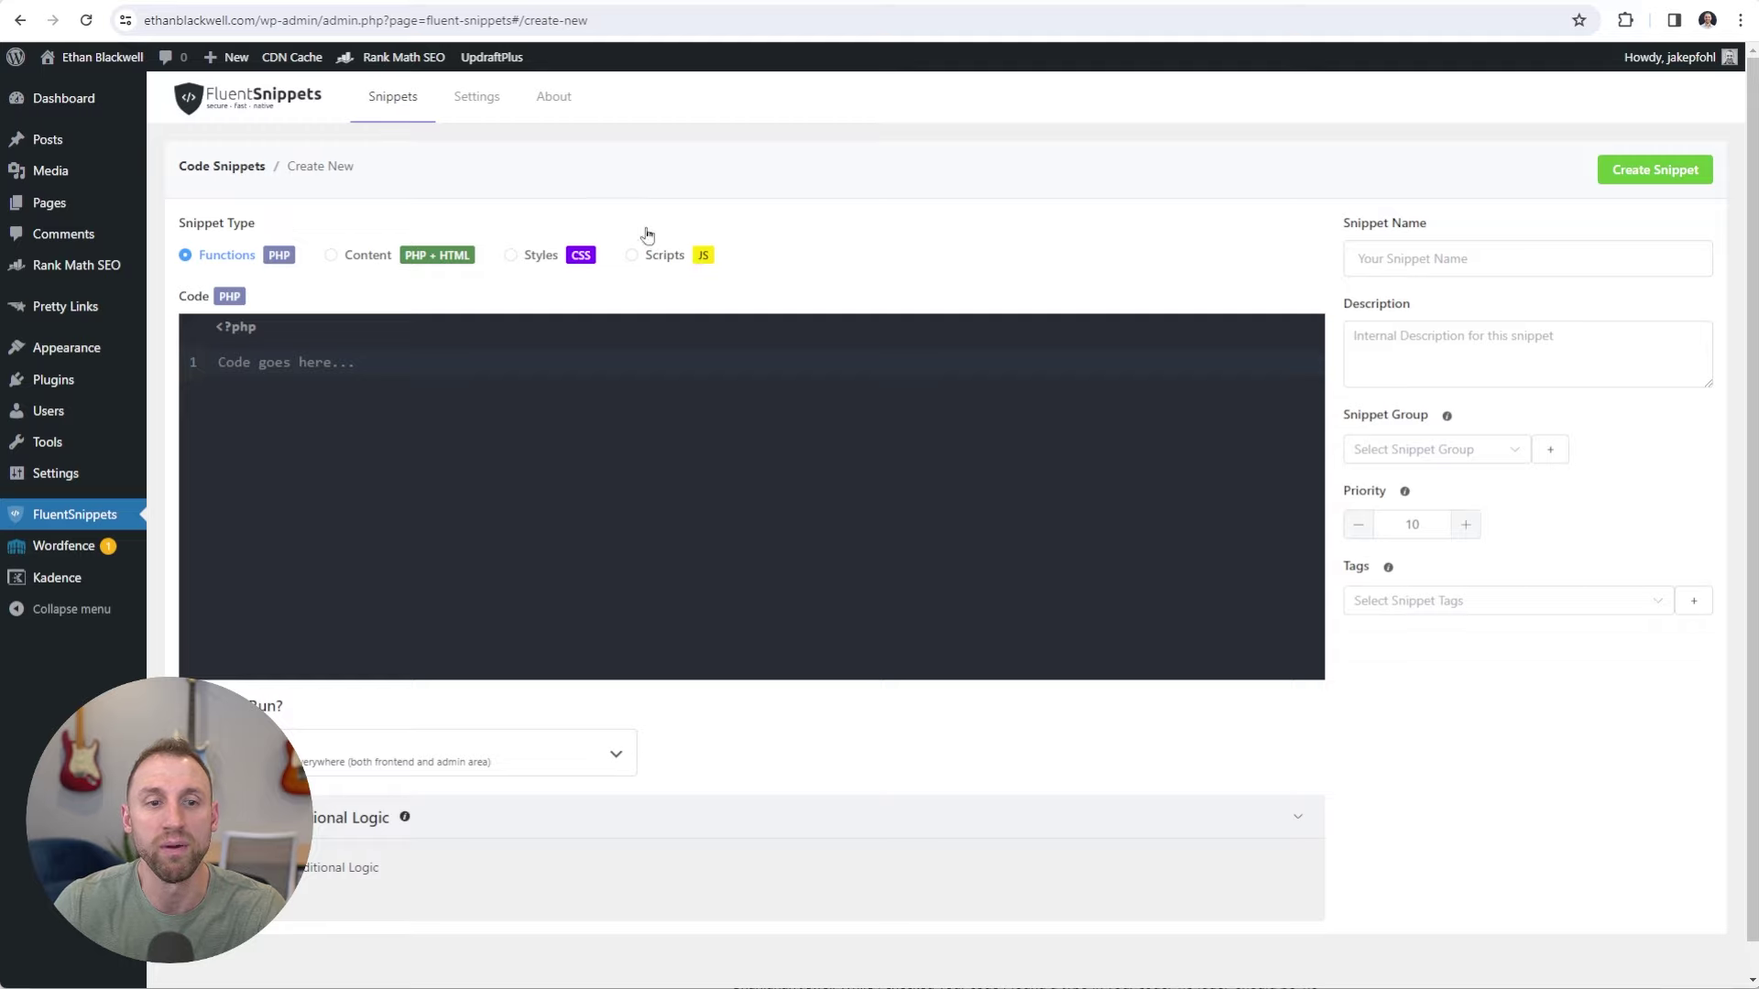
click(331, 258)
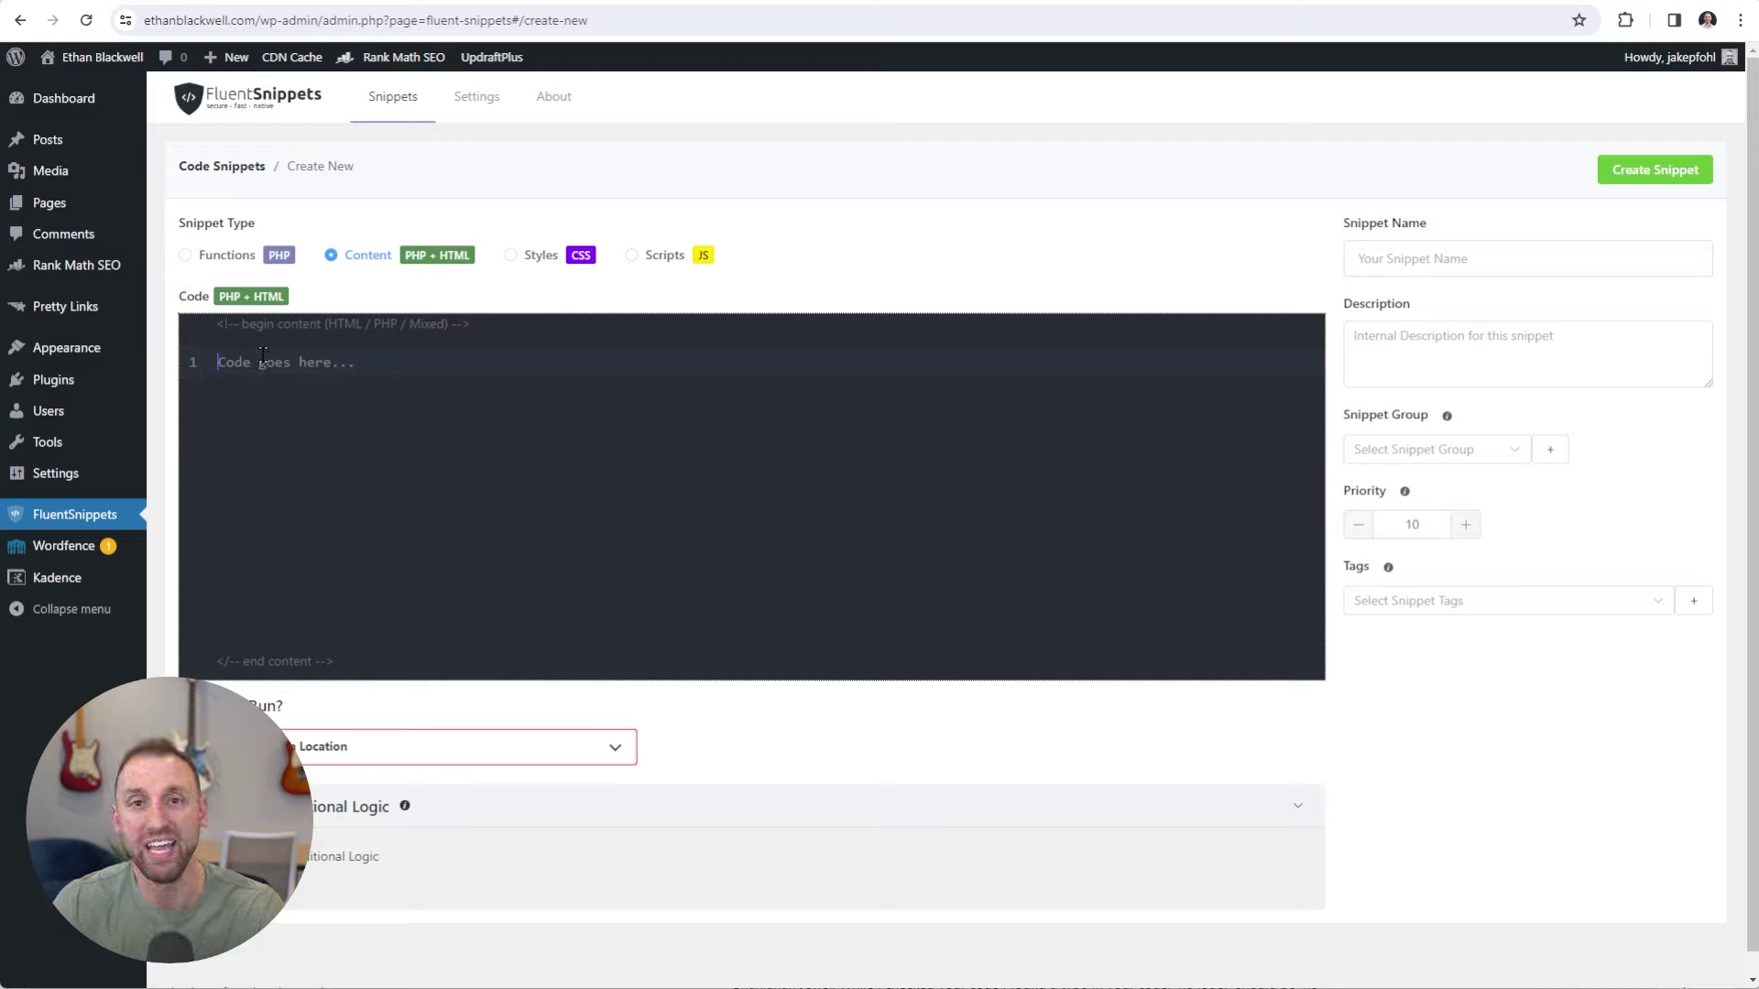
click(262, 358)
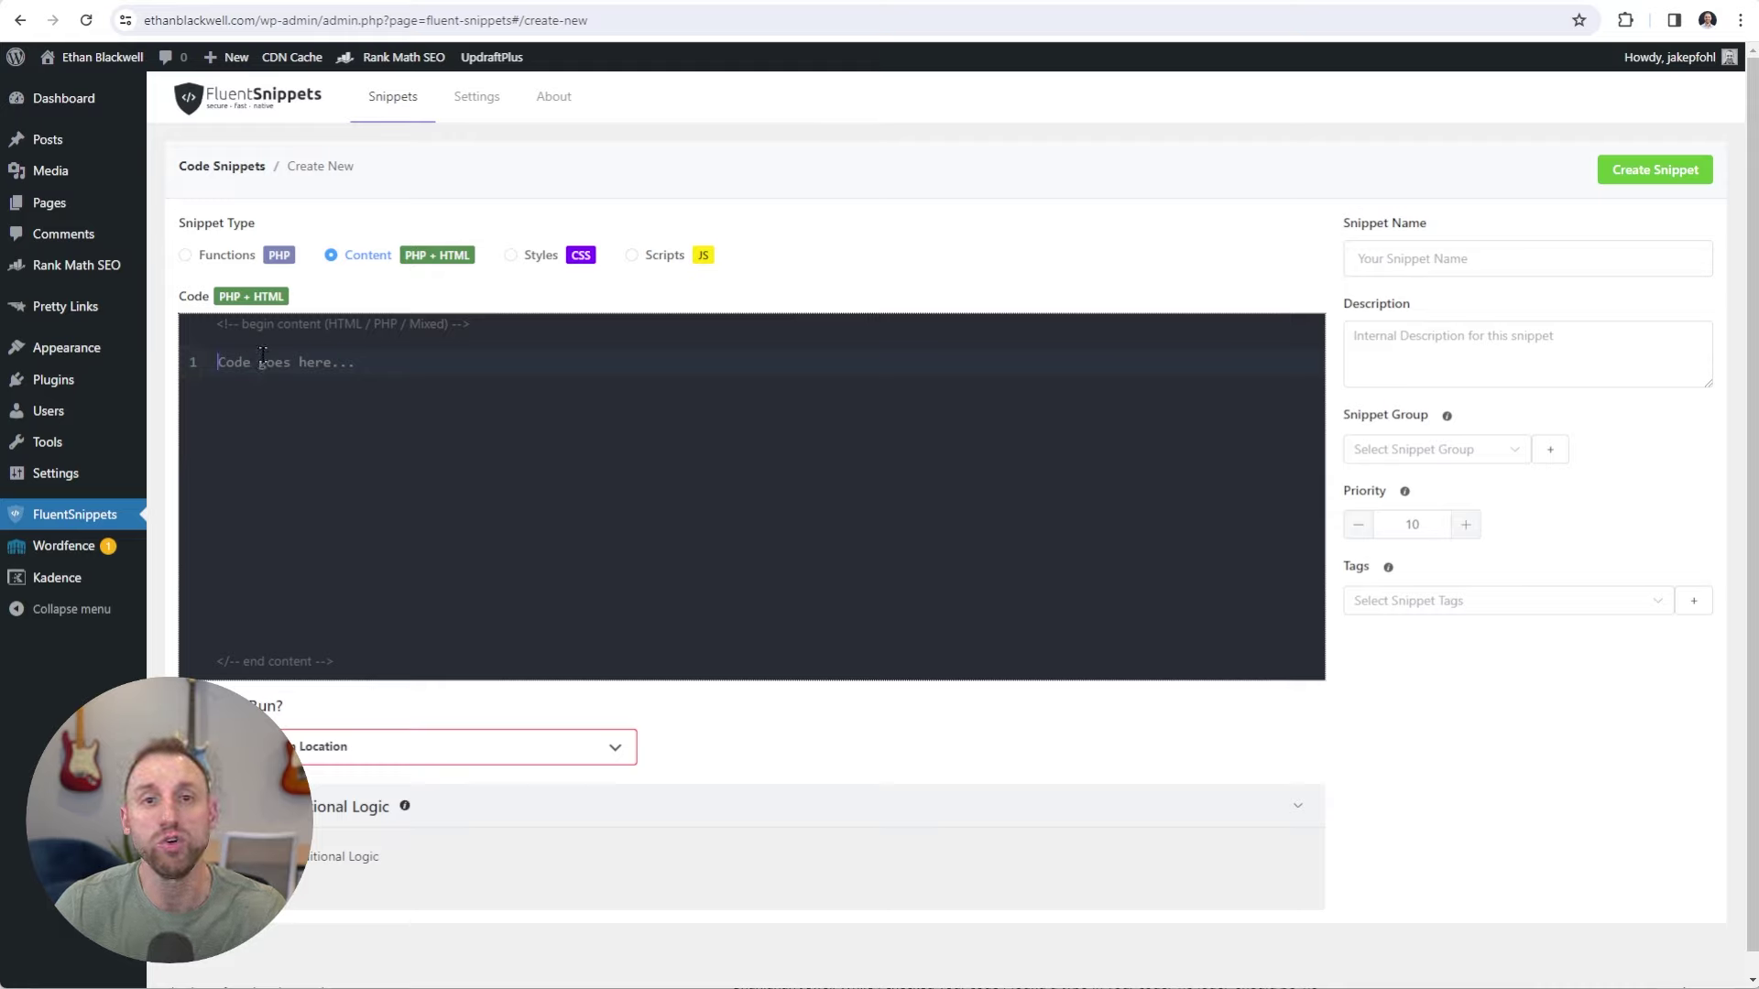
text(<!-- Google tag (gtag.js) --> <script async src="https://www.googletagmanager.com/gtag/js?id=G-H3ZR48EKSC"></script> <script>   window.dataLayer = window.dataLayer || [];   function gtag(){dataLayer.push(arguments);}   gtag('js', new Date());    gtag('config', 'G-H3ZR48EKSC'); </script>)
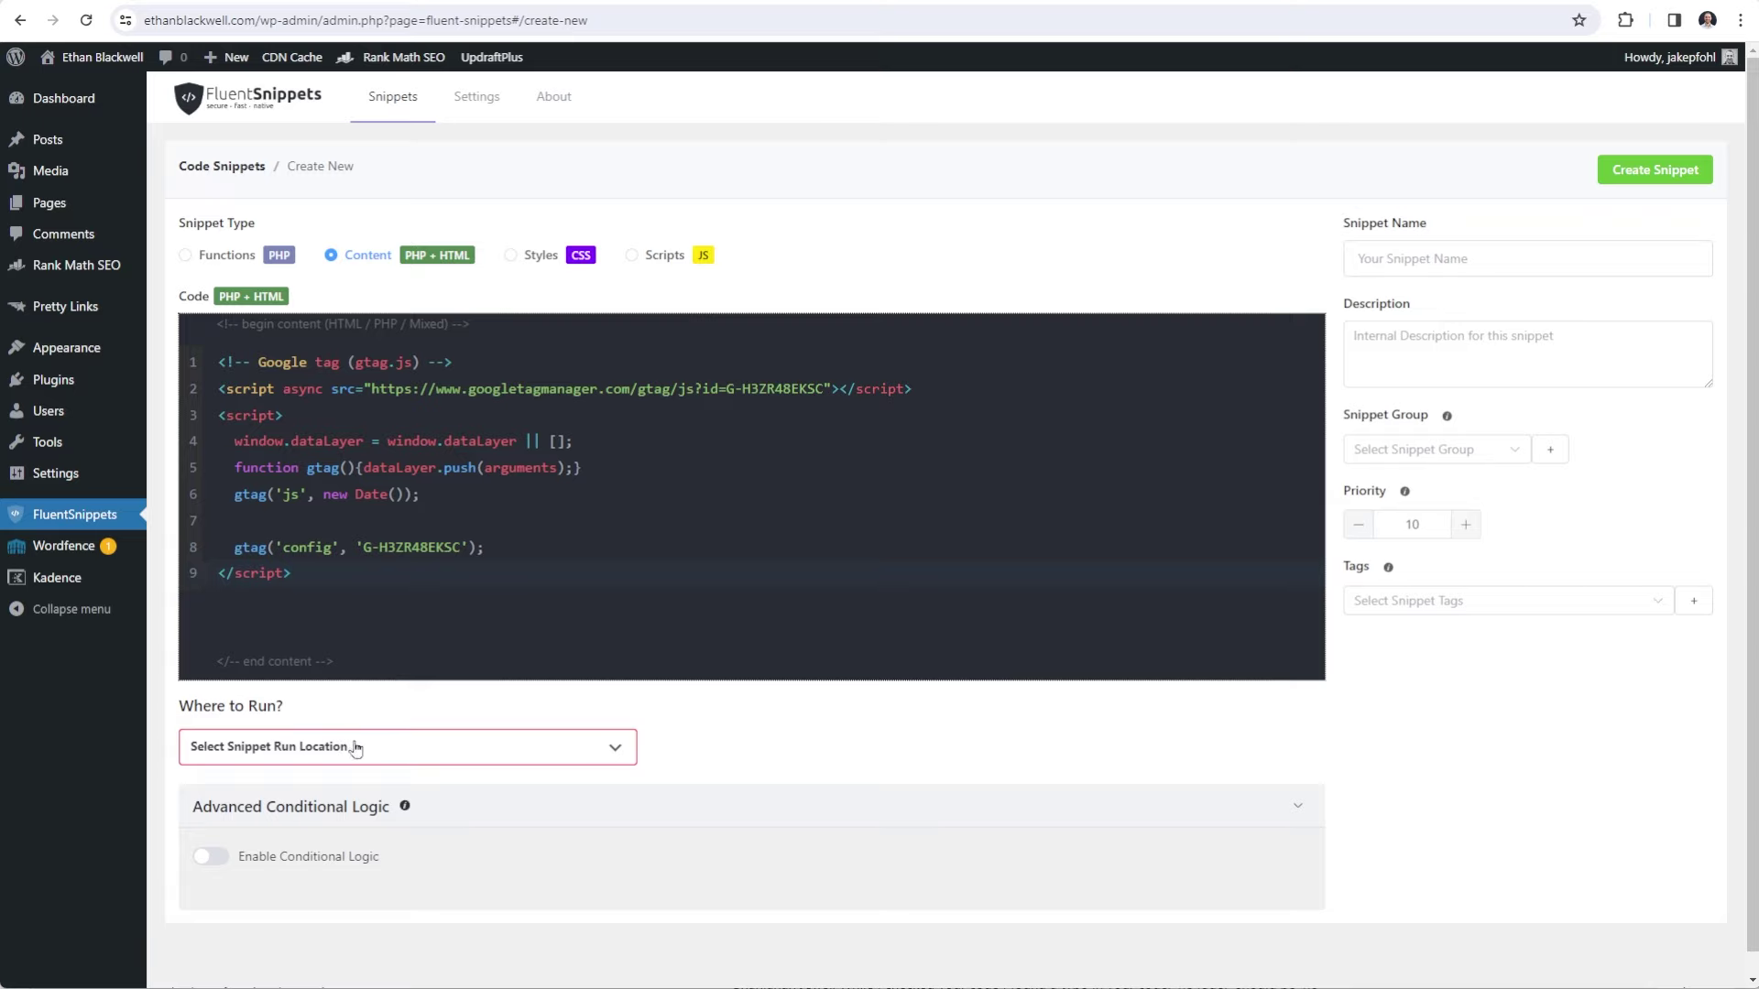
Set the snippet to run in the Site Wide Header and name it 'Google Analytics Code'.
click(404, 750)
scroll(414, 754, down, 3)
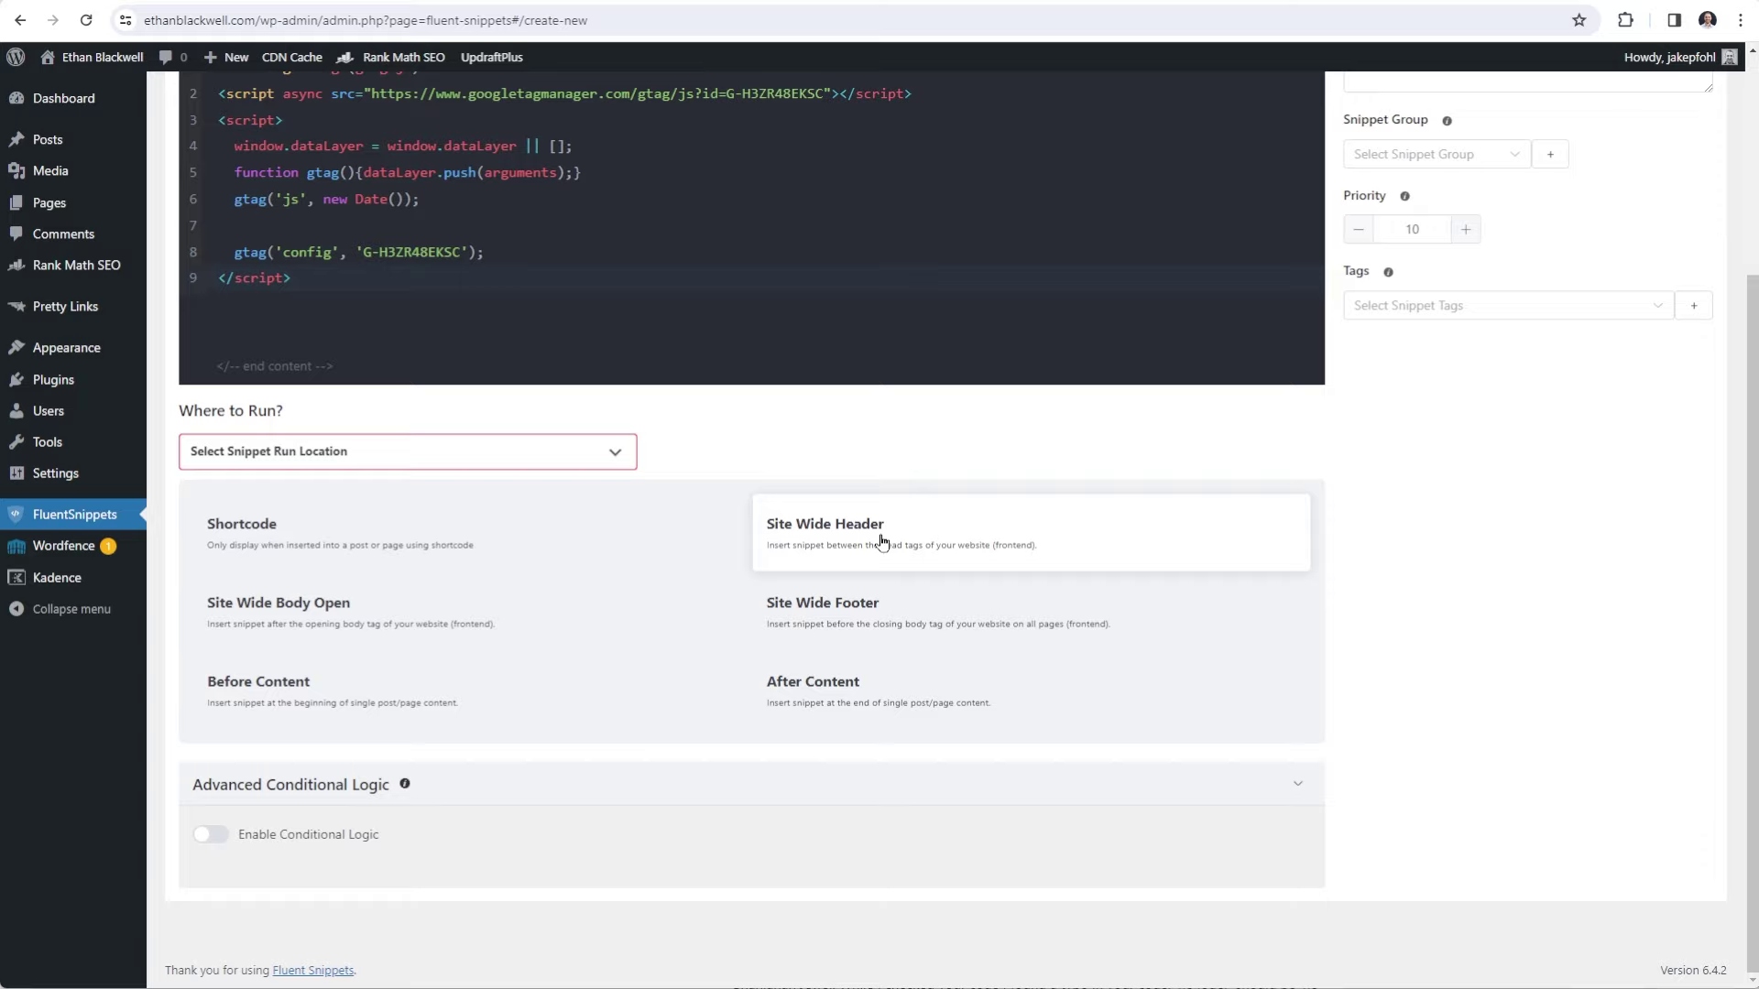
click(882, 542)
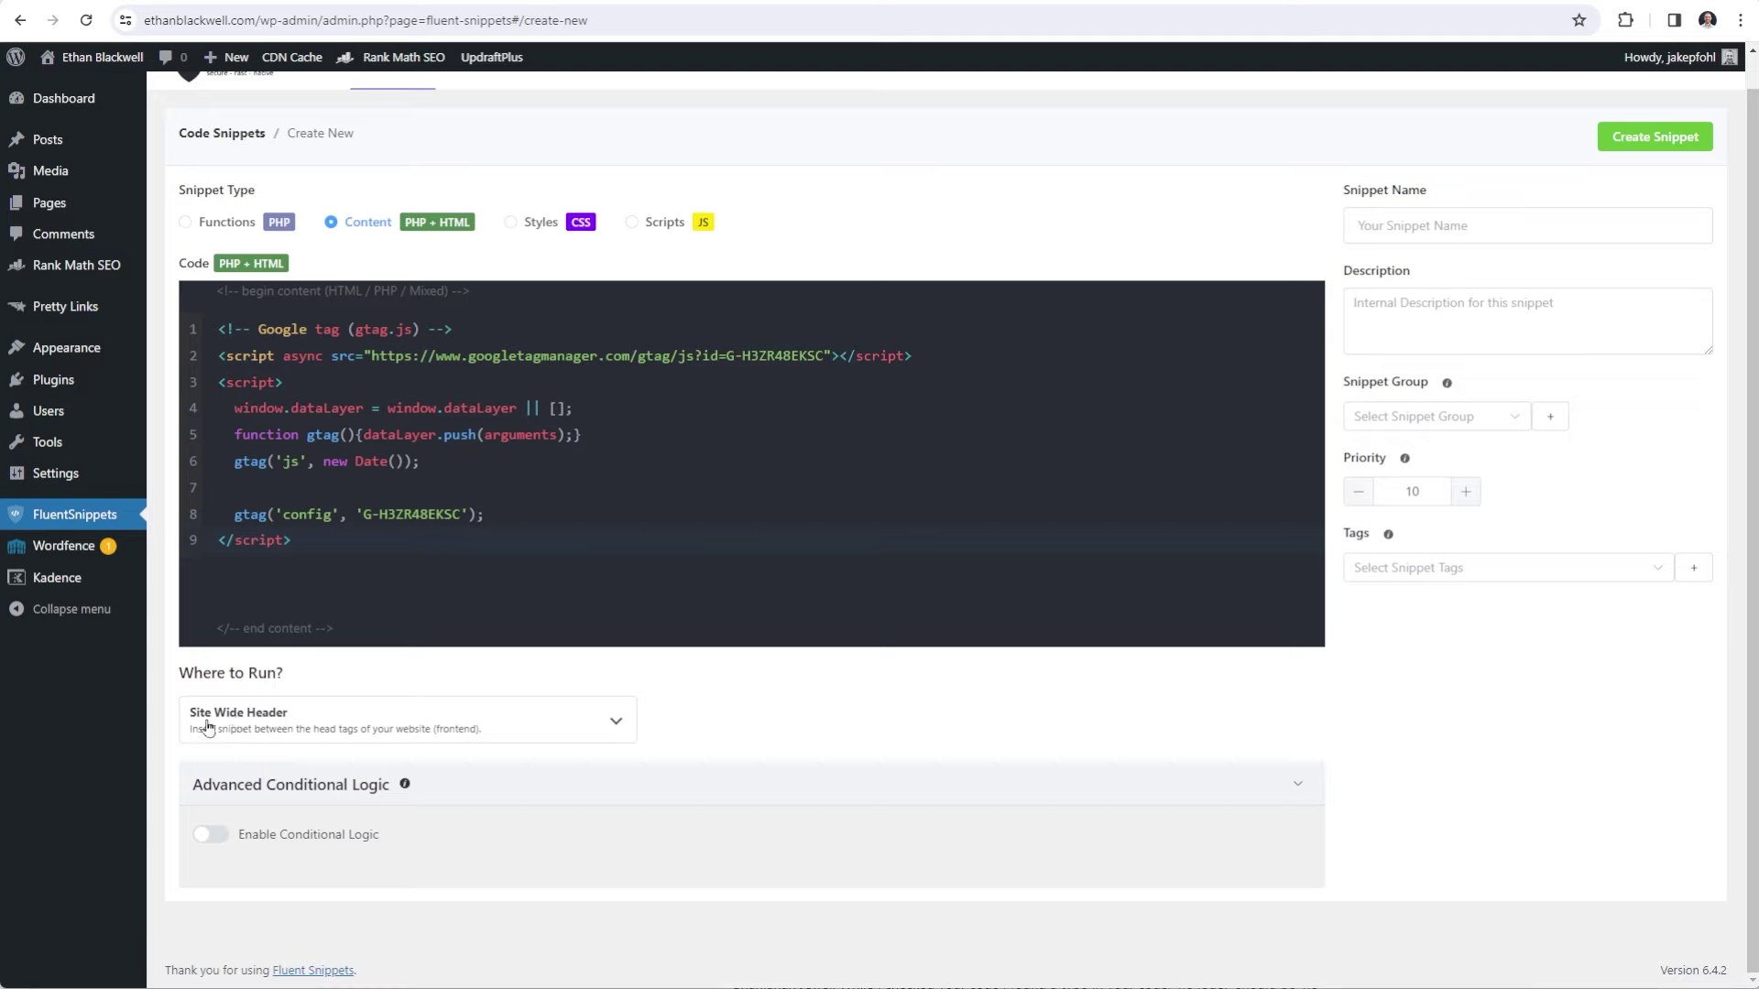
click(1399, 224)
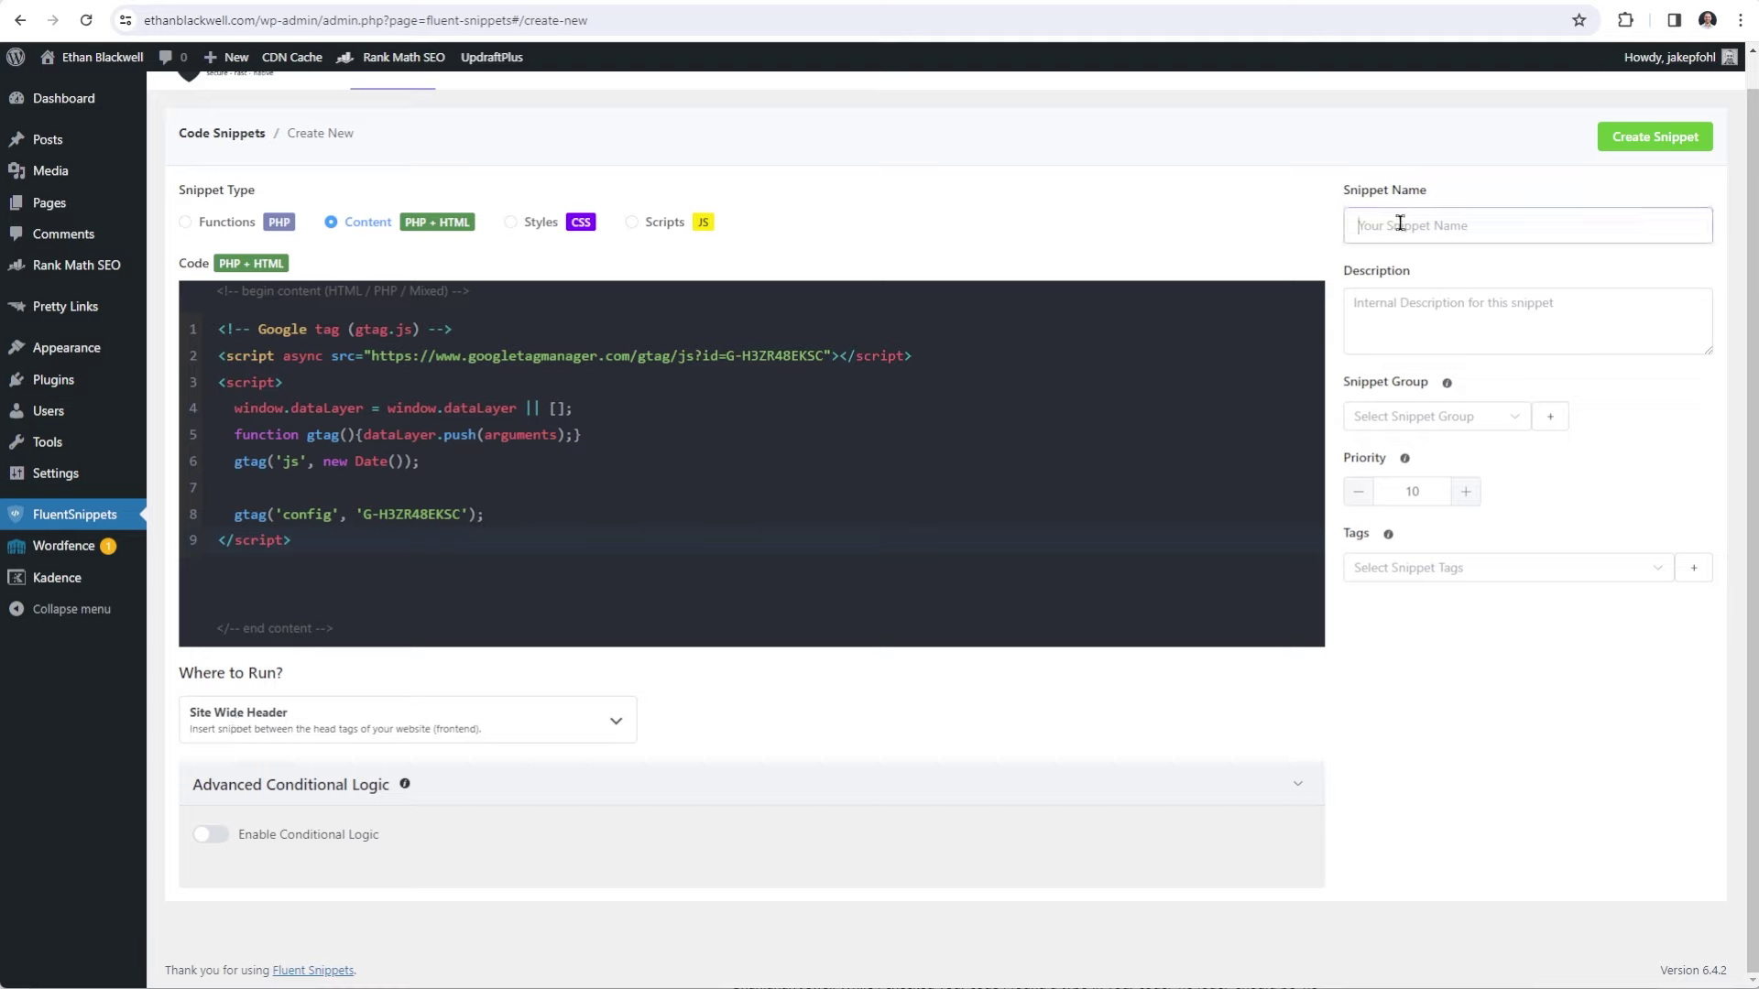
text(Google Analytics Code)
Save the Google Analytics Code snippet and try to activate it, which Wordfence blocks.
click(1641, 139)
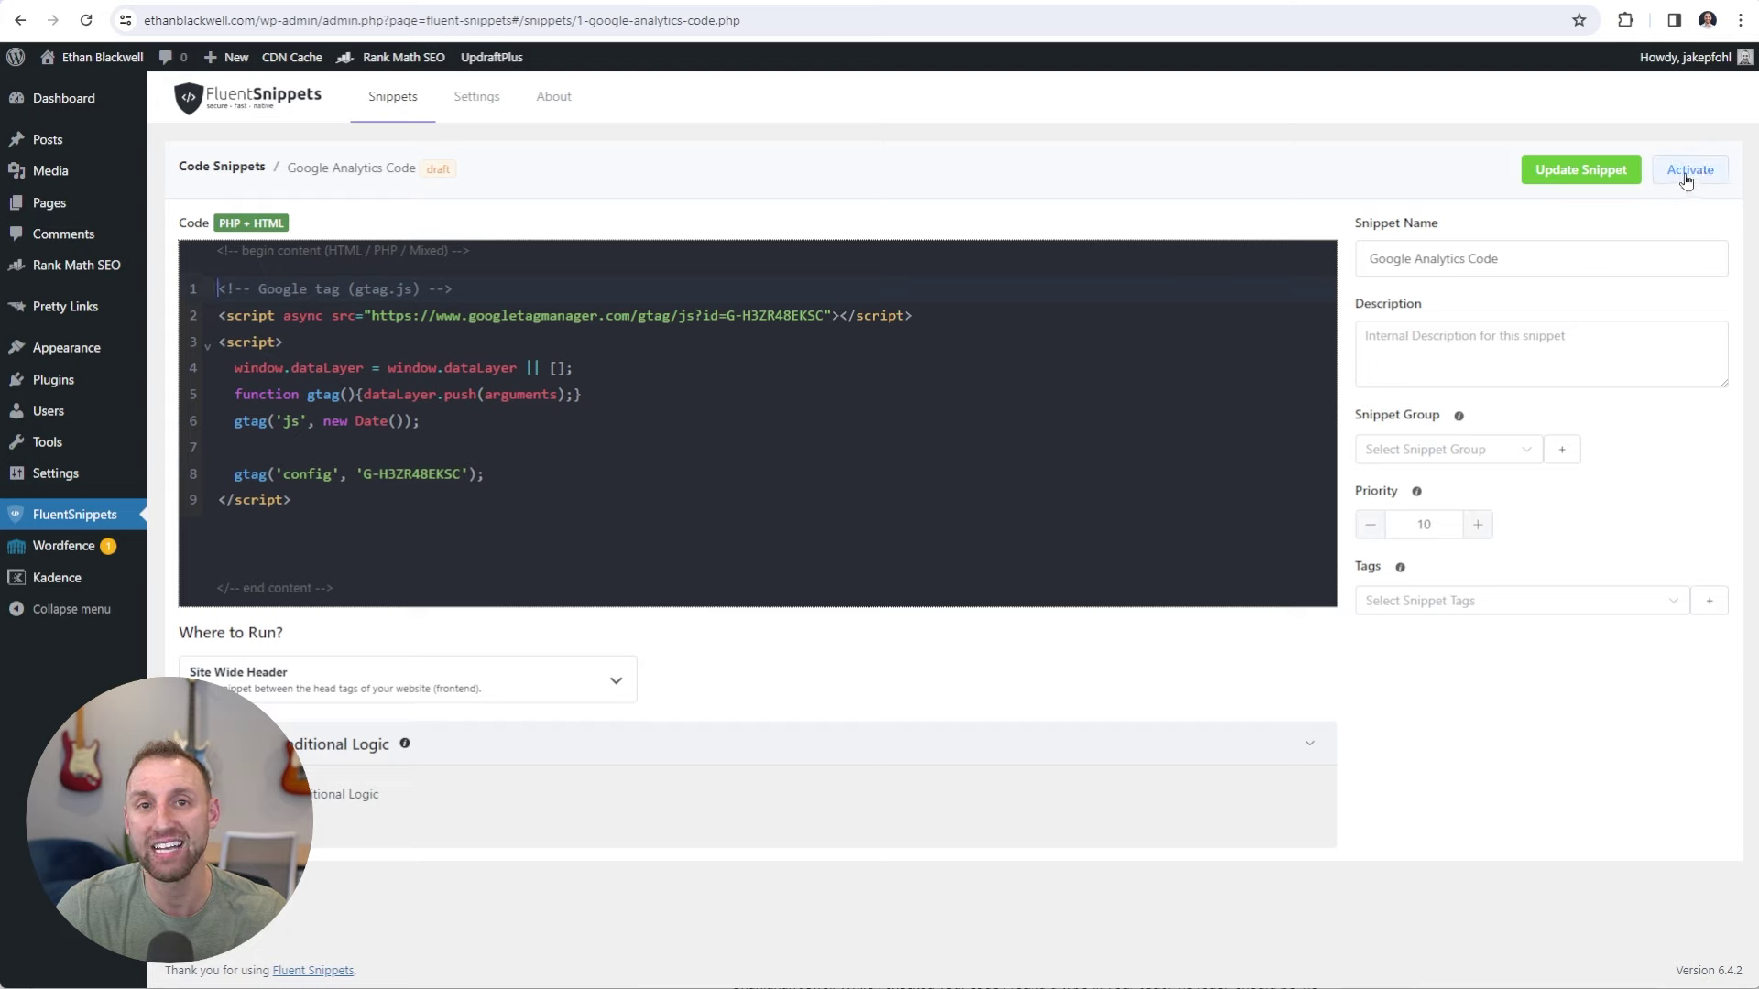
click(1688, 173)
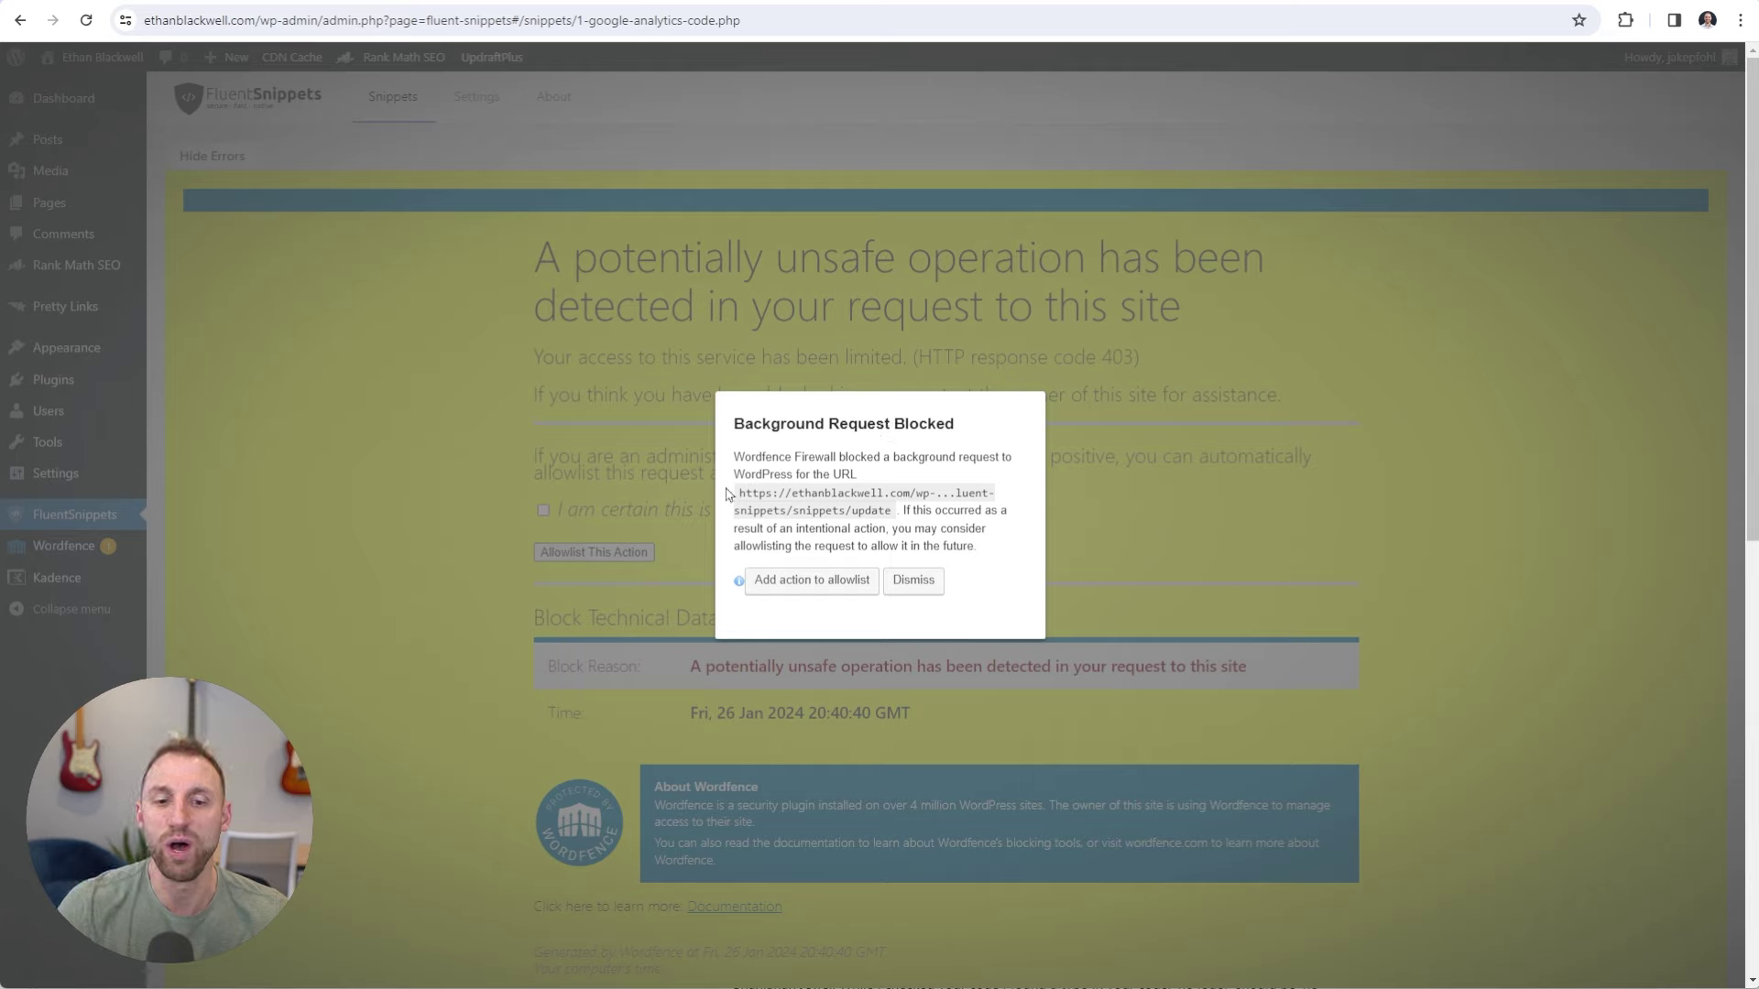
Allowlist the blocked snippet request in Wordfence, confirming it as a false positive.
click(804, 592)
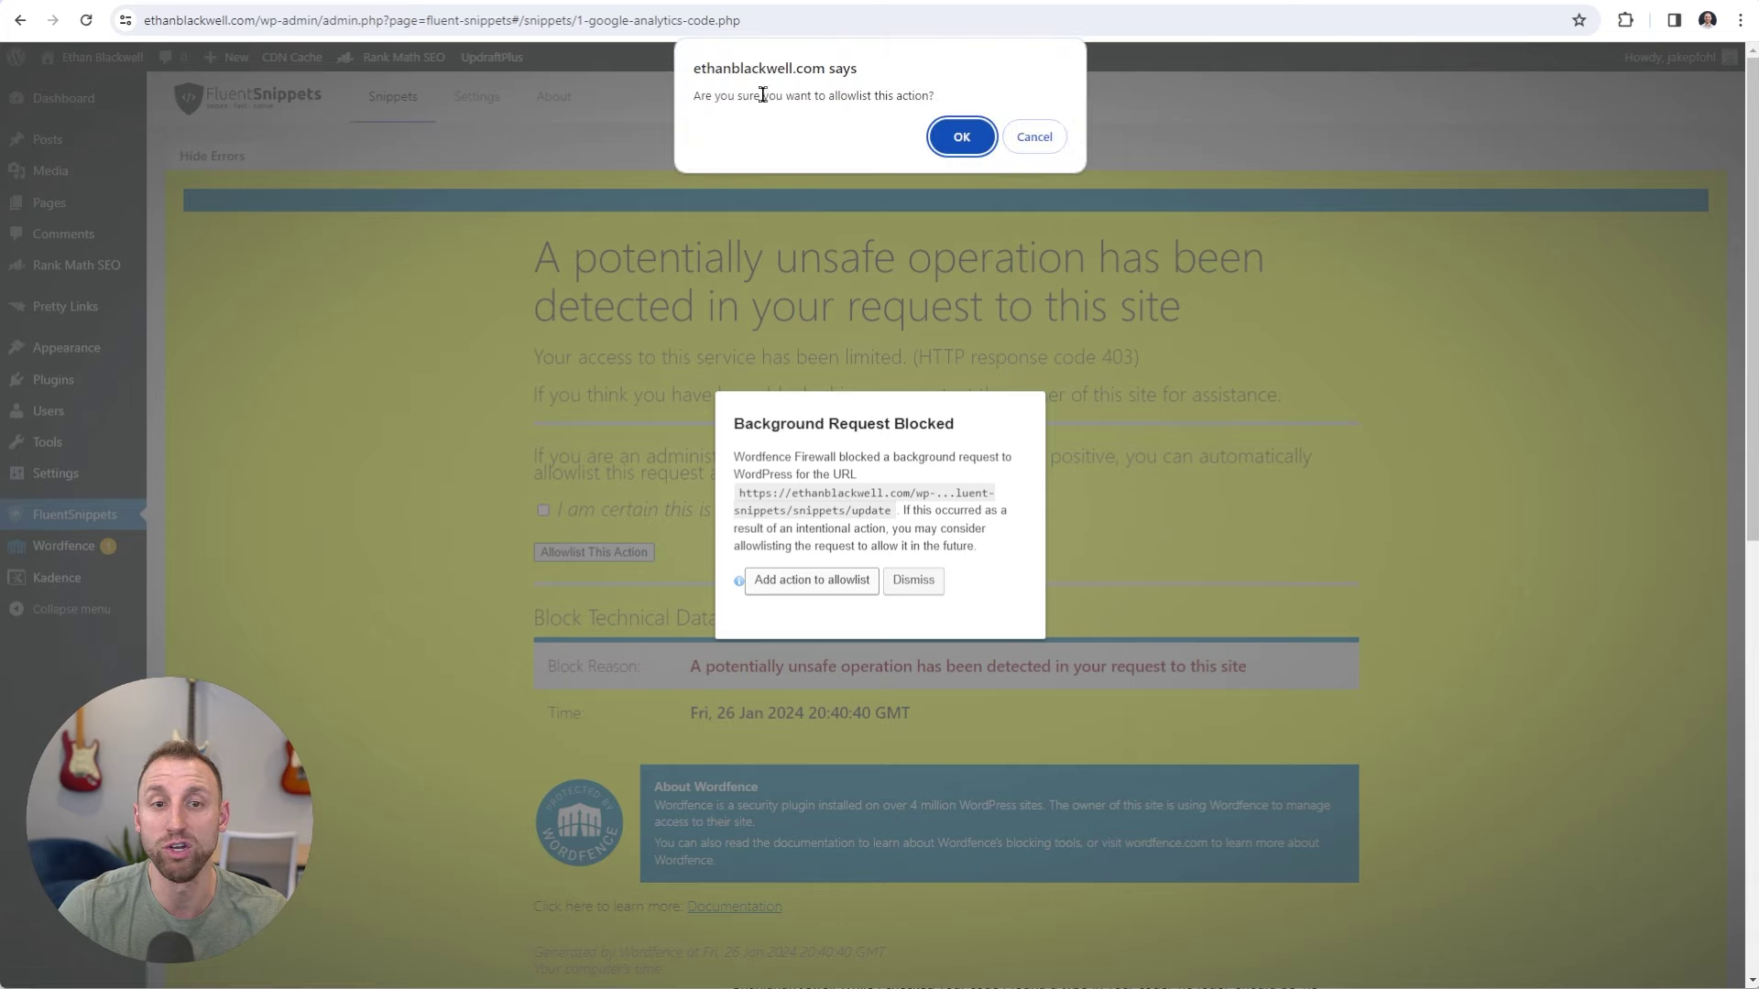
click(960, 140)
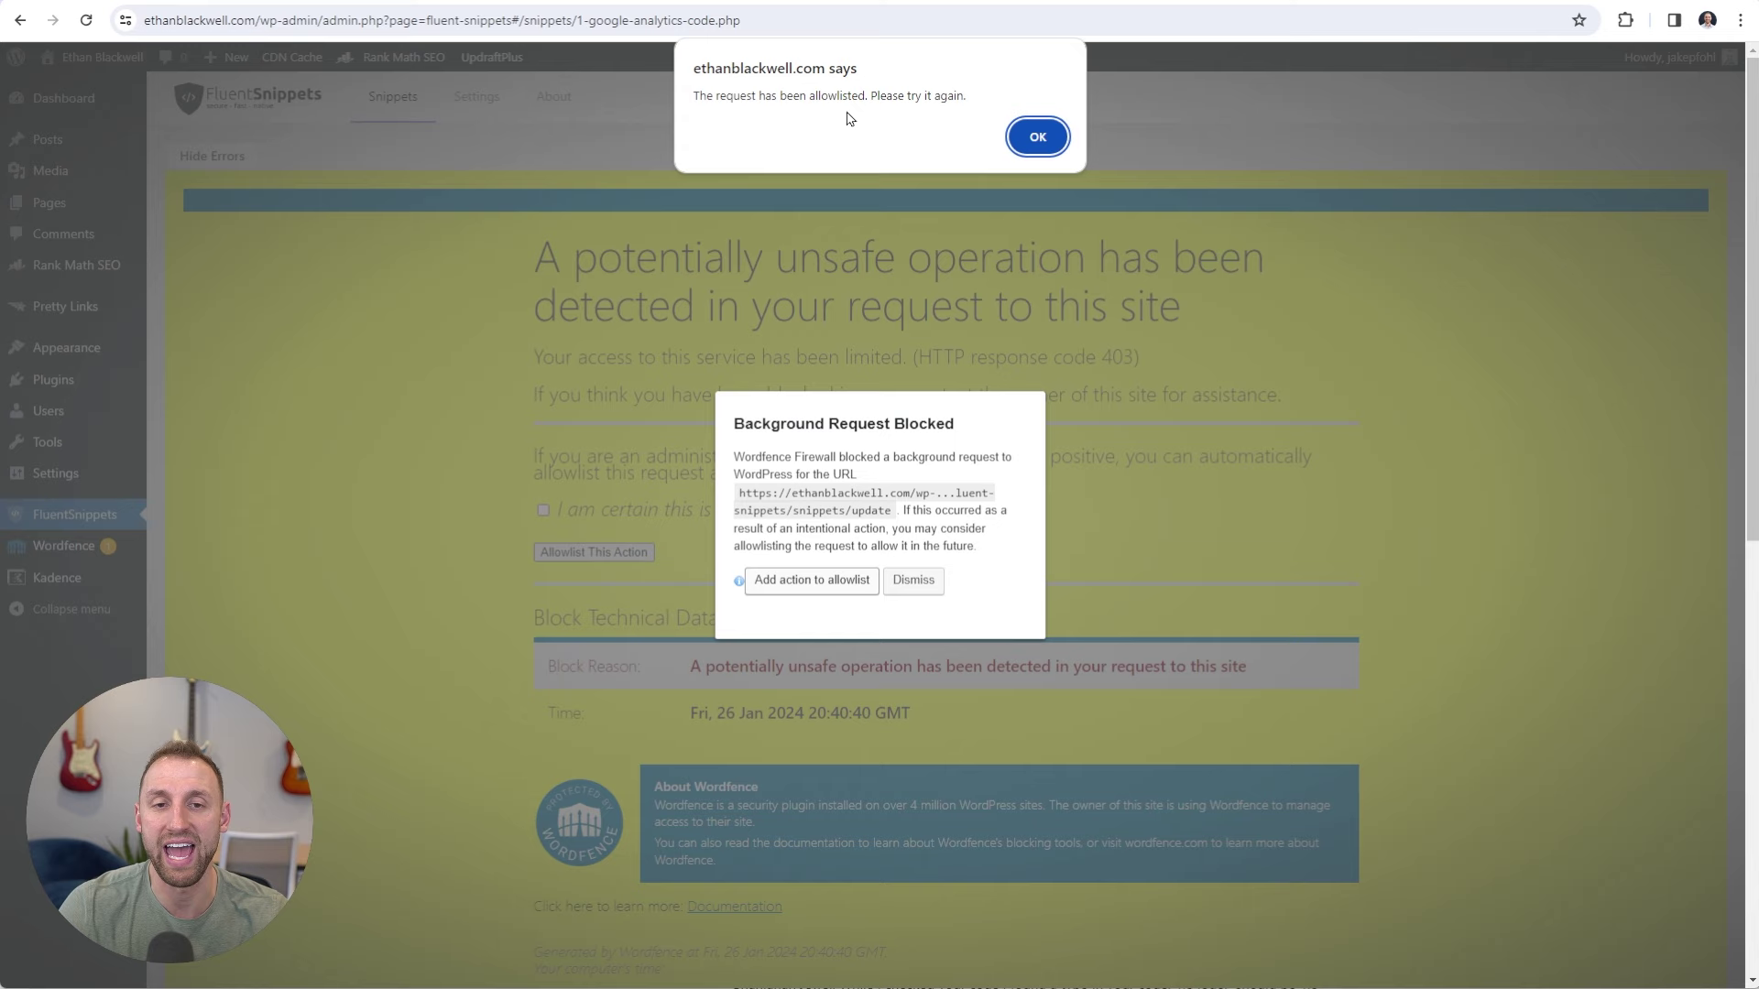
click(1035, 140)
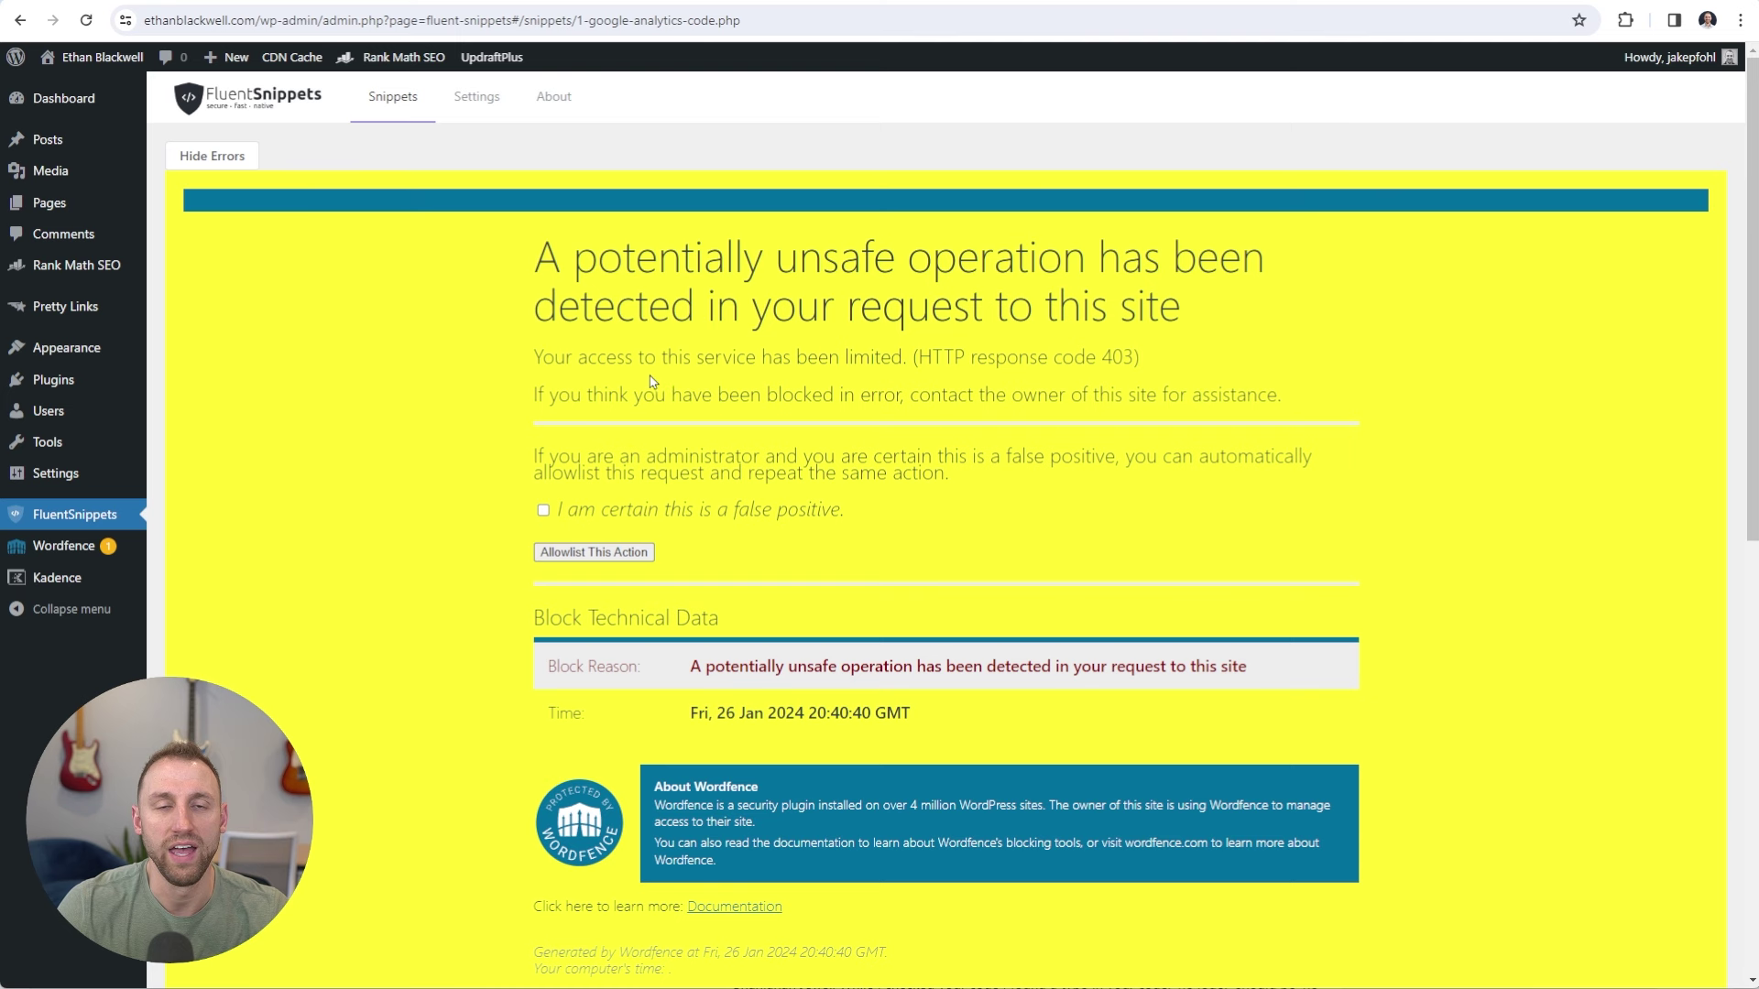
click(544, 511)
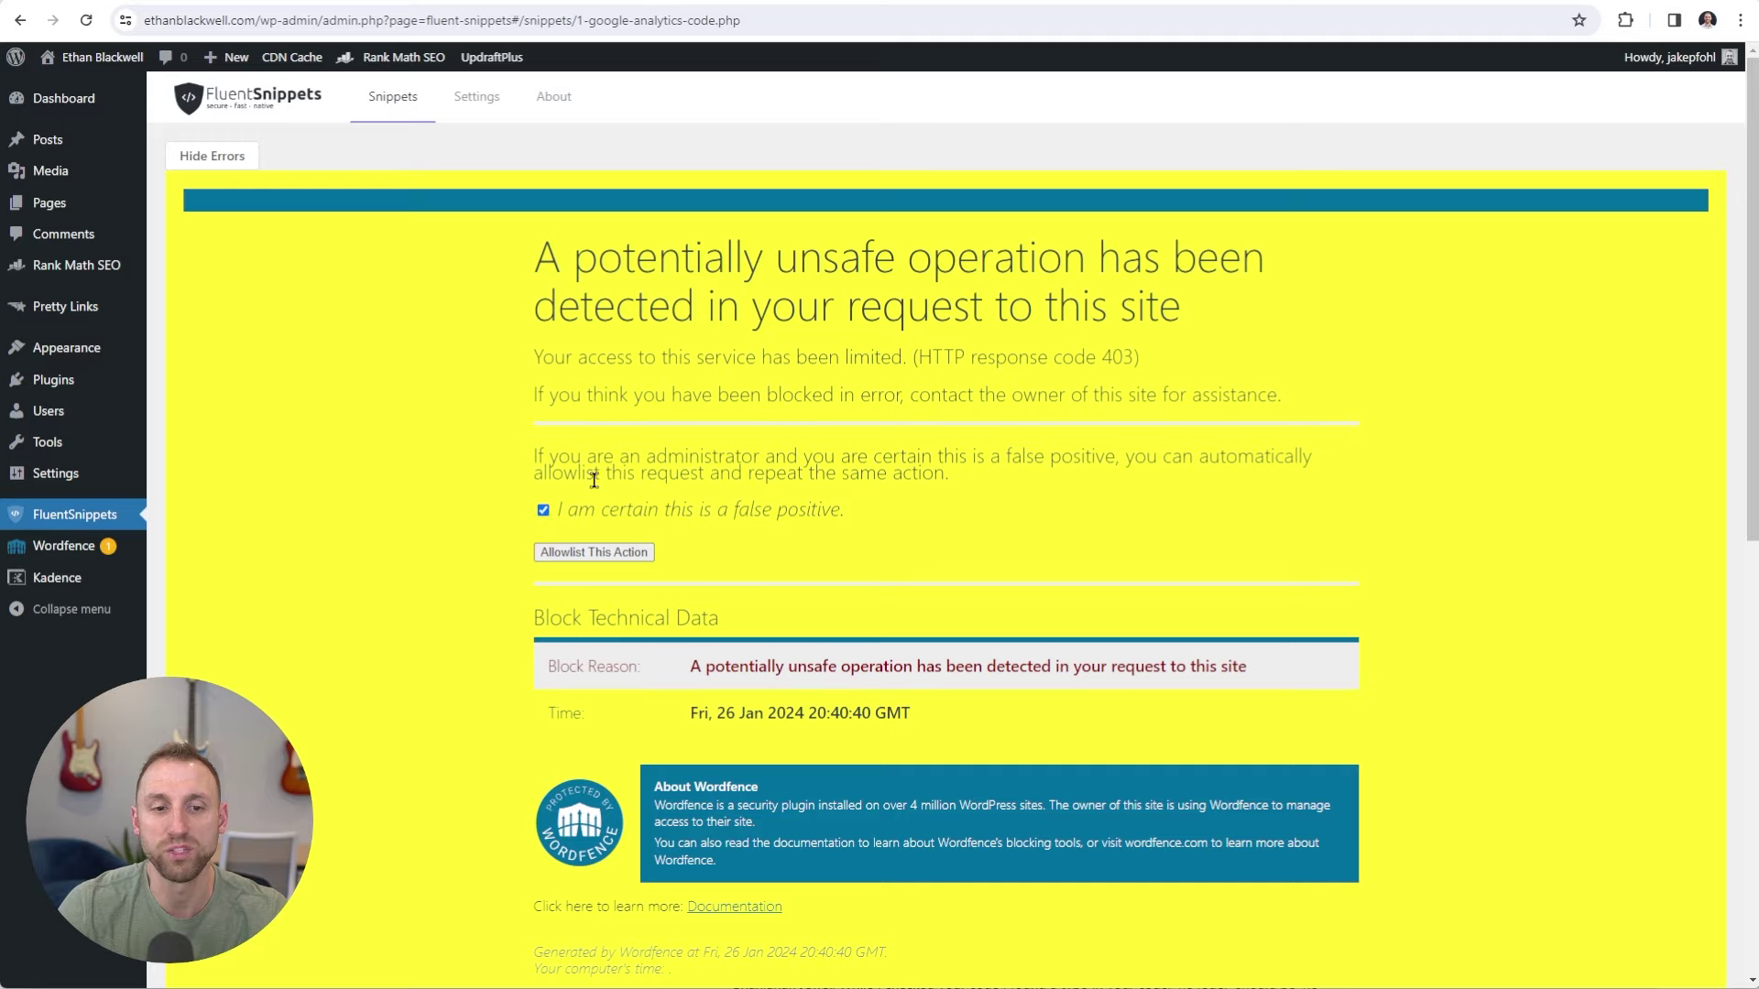
click(592, 552)
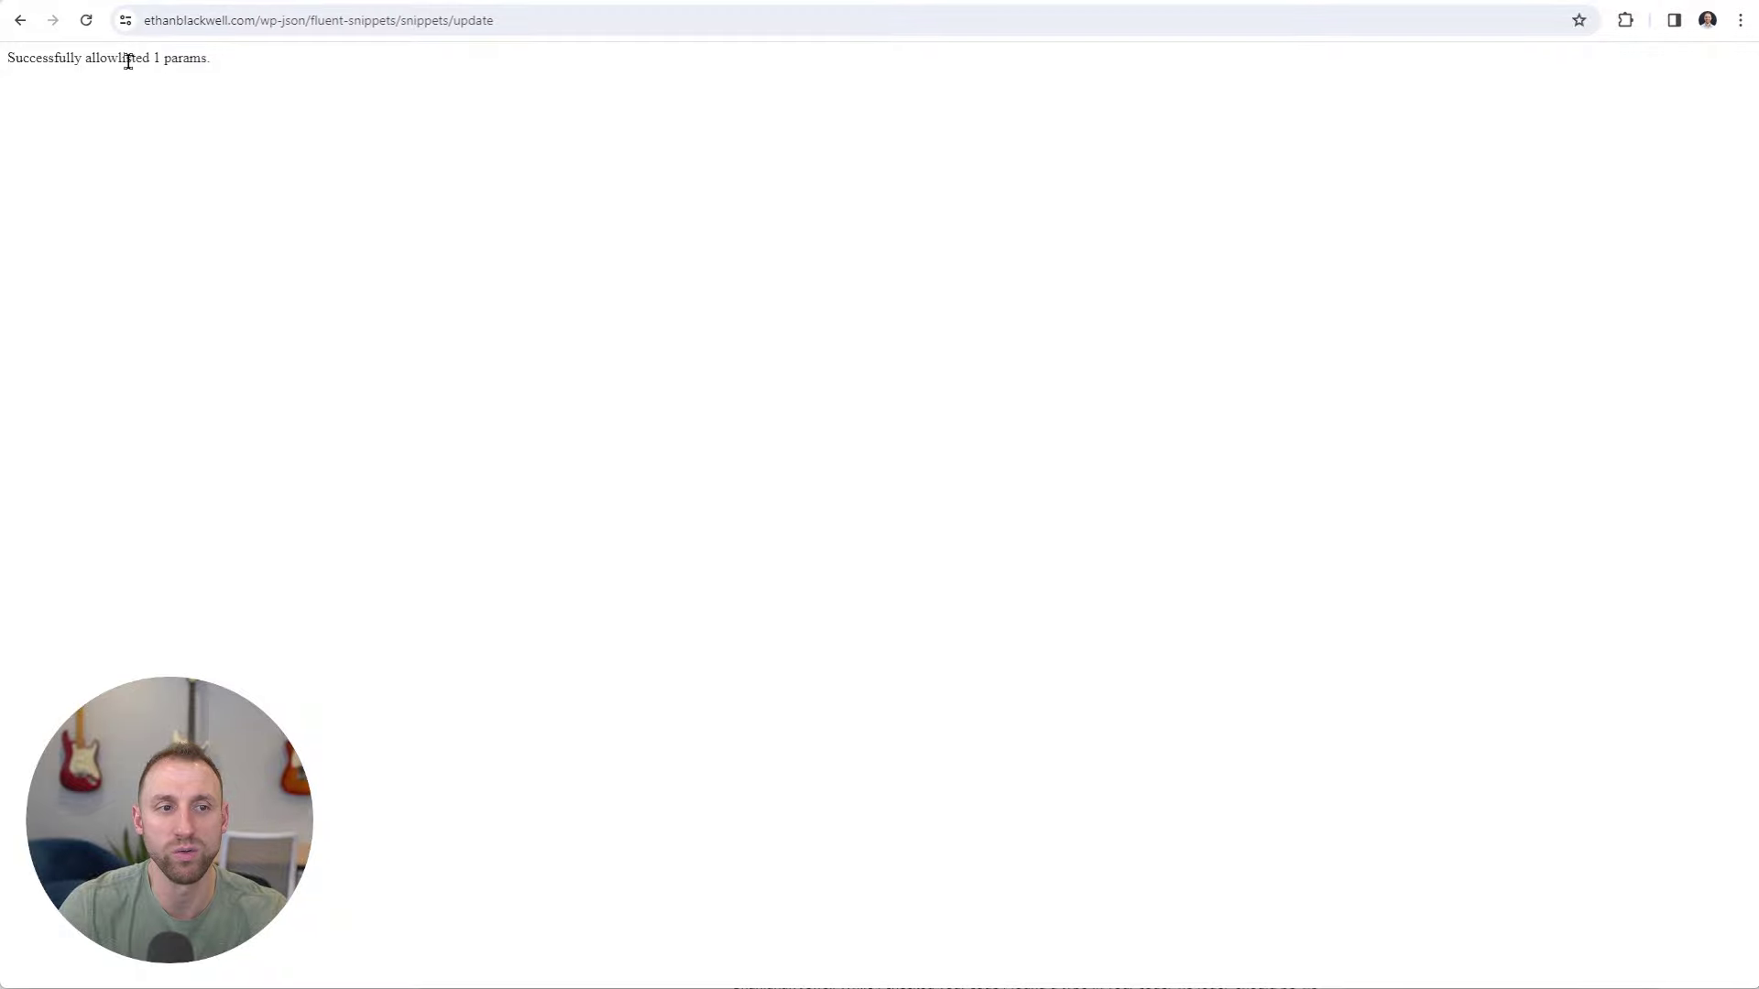
Return to the snippet editor, activate Google Analytics Code, and view FluentSnippets settings.
click(19, 19)
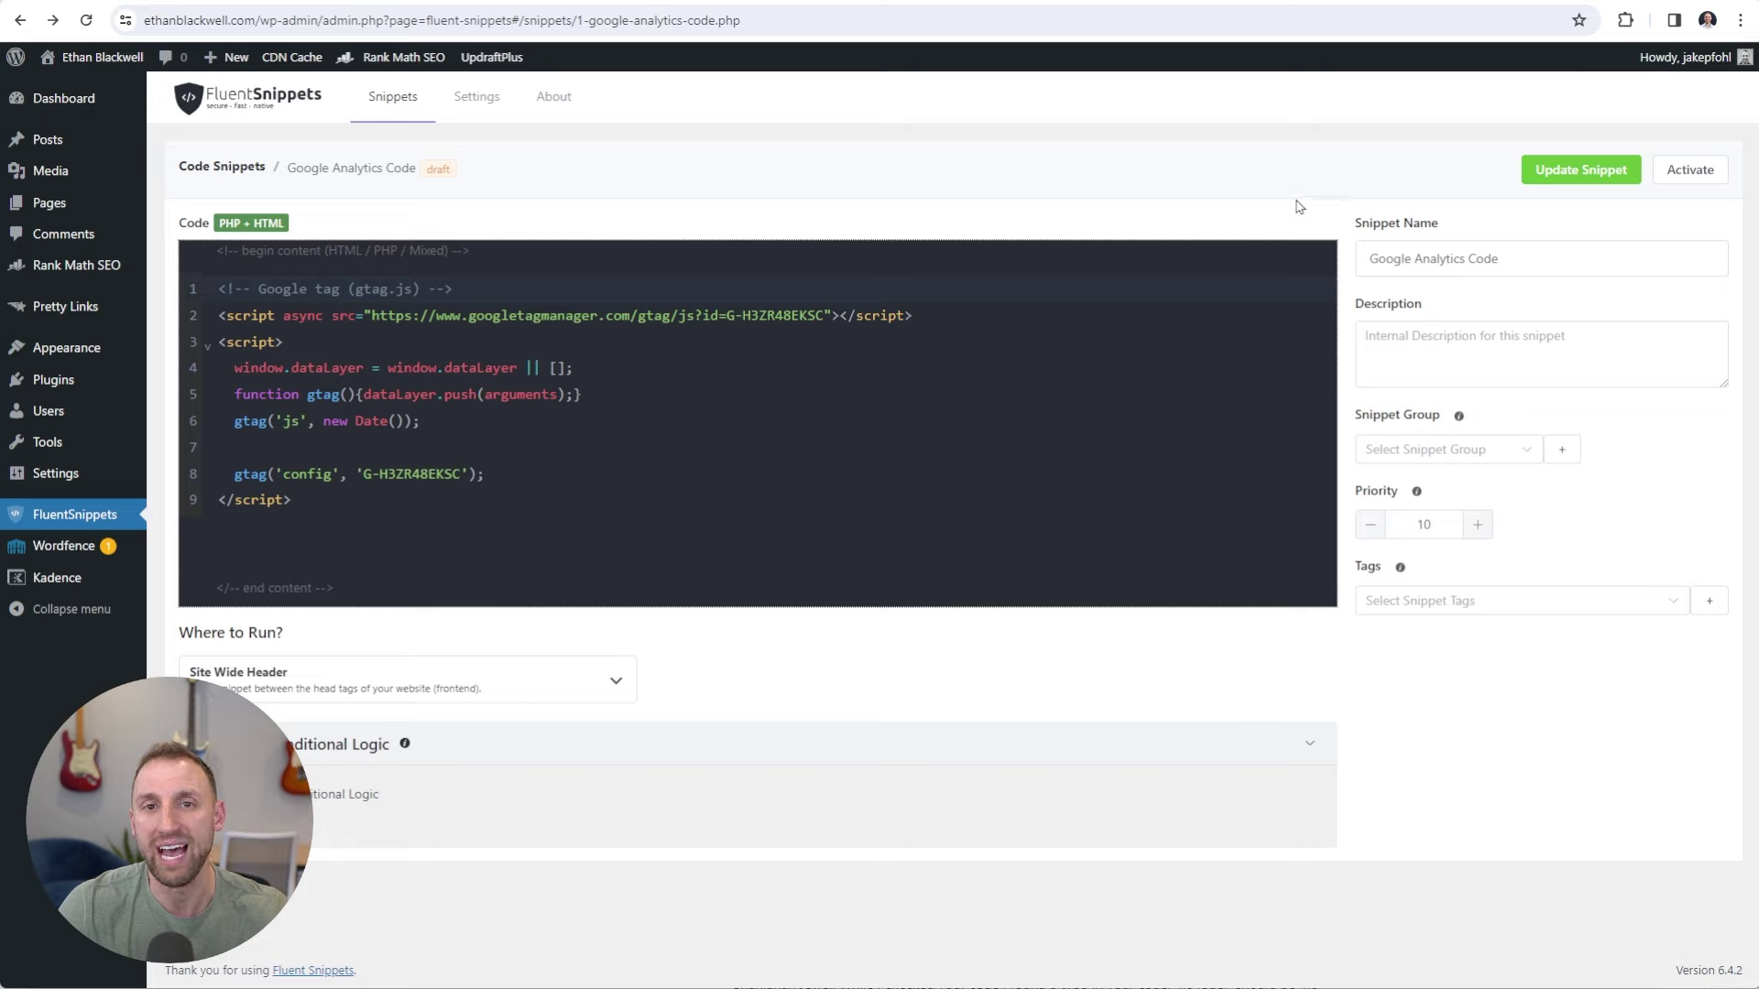
click(1690, 171)
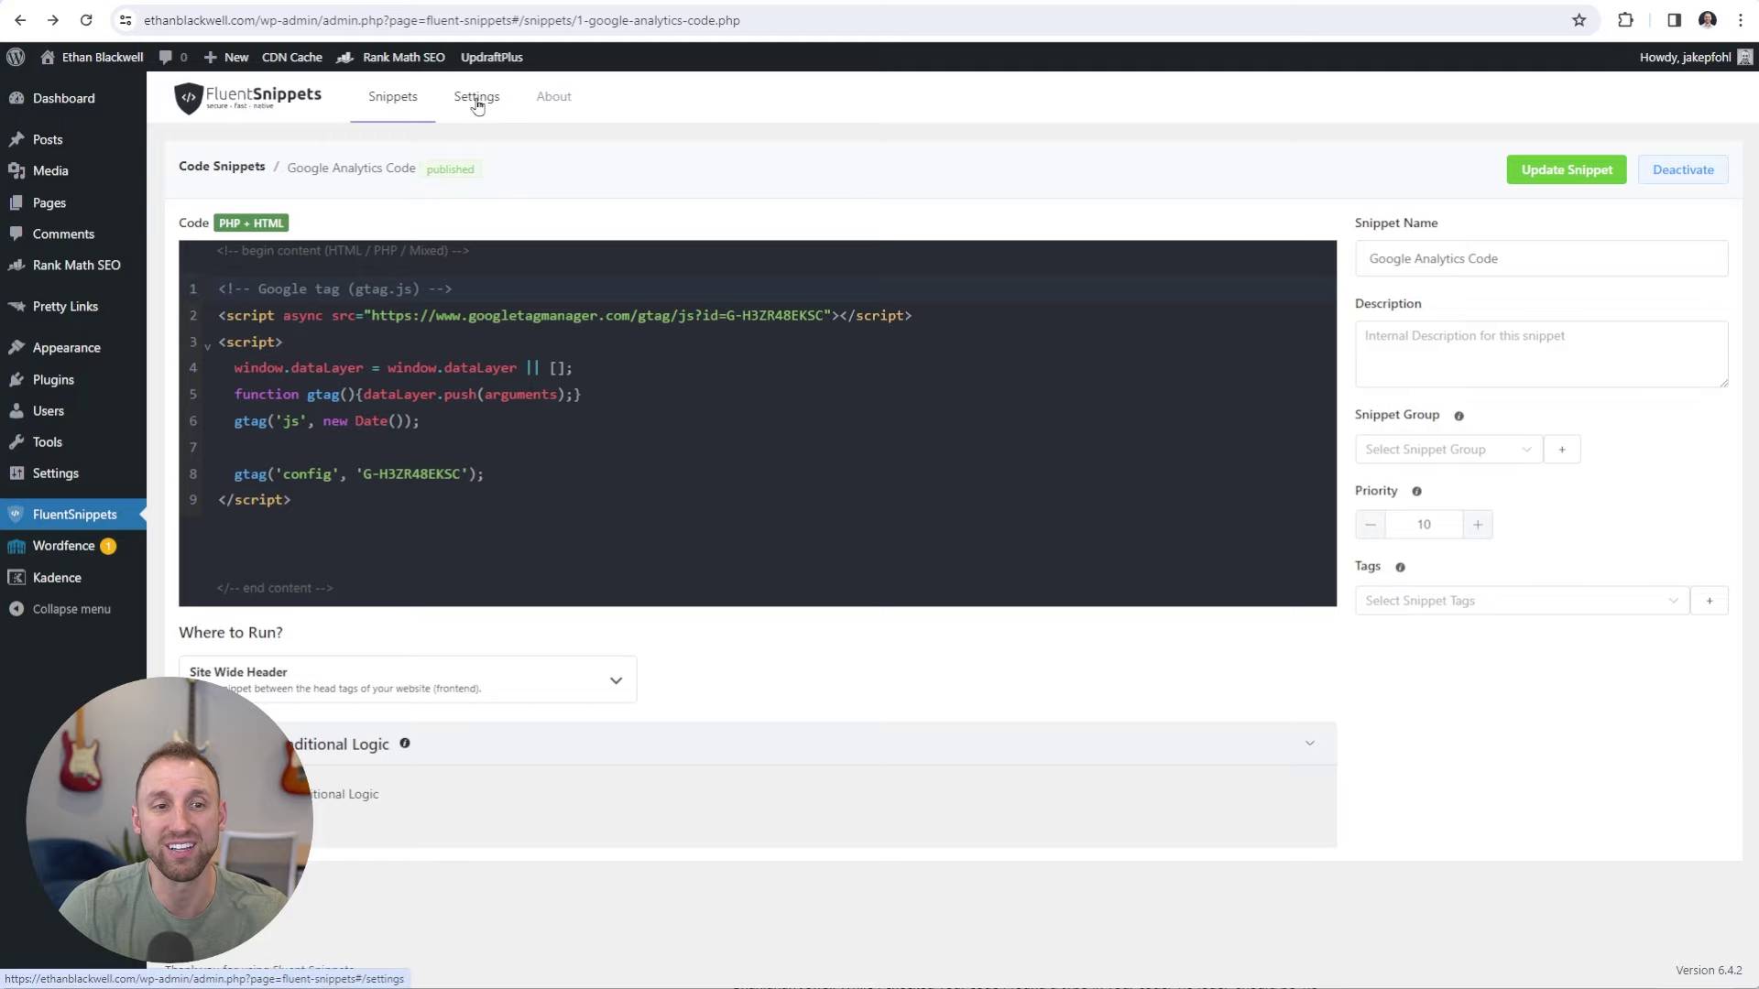
click(478, 103)
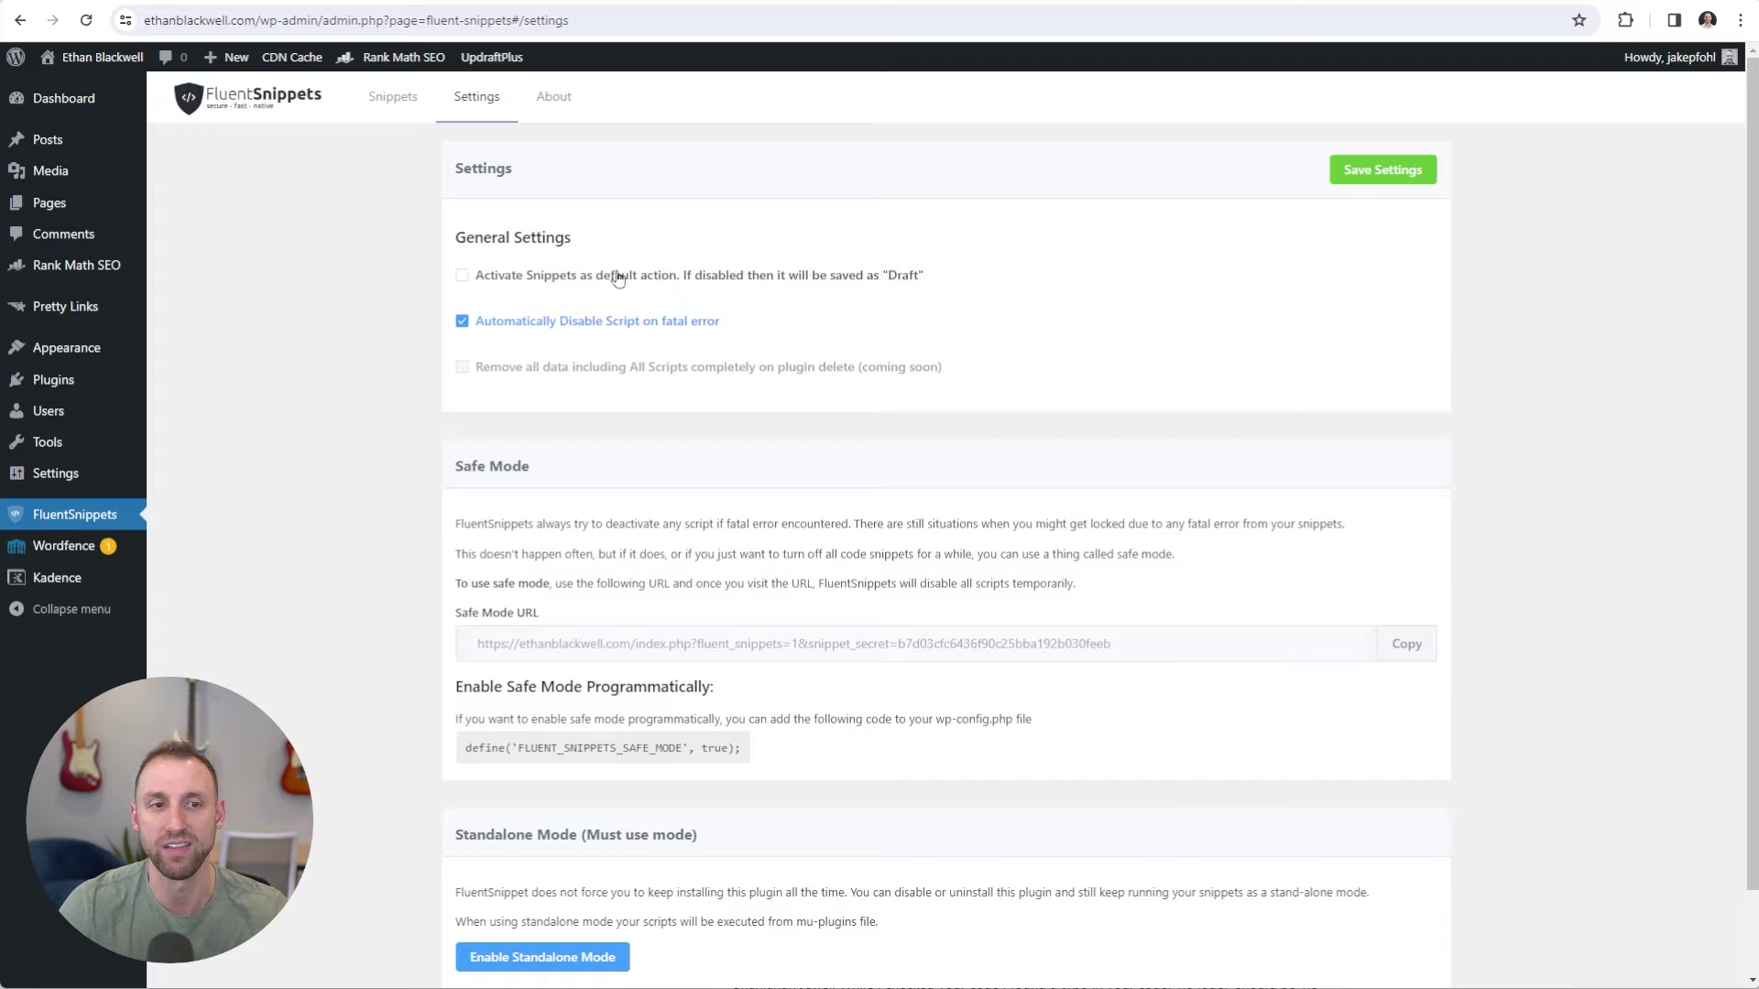
Return to the Code Snippets list, where Google Analytics Code shows as published.
click(386, 105)
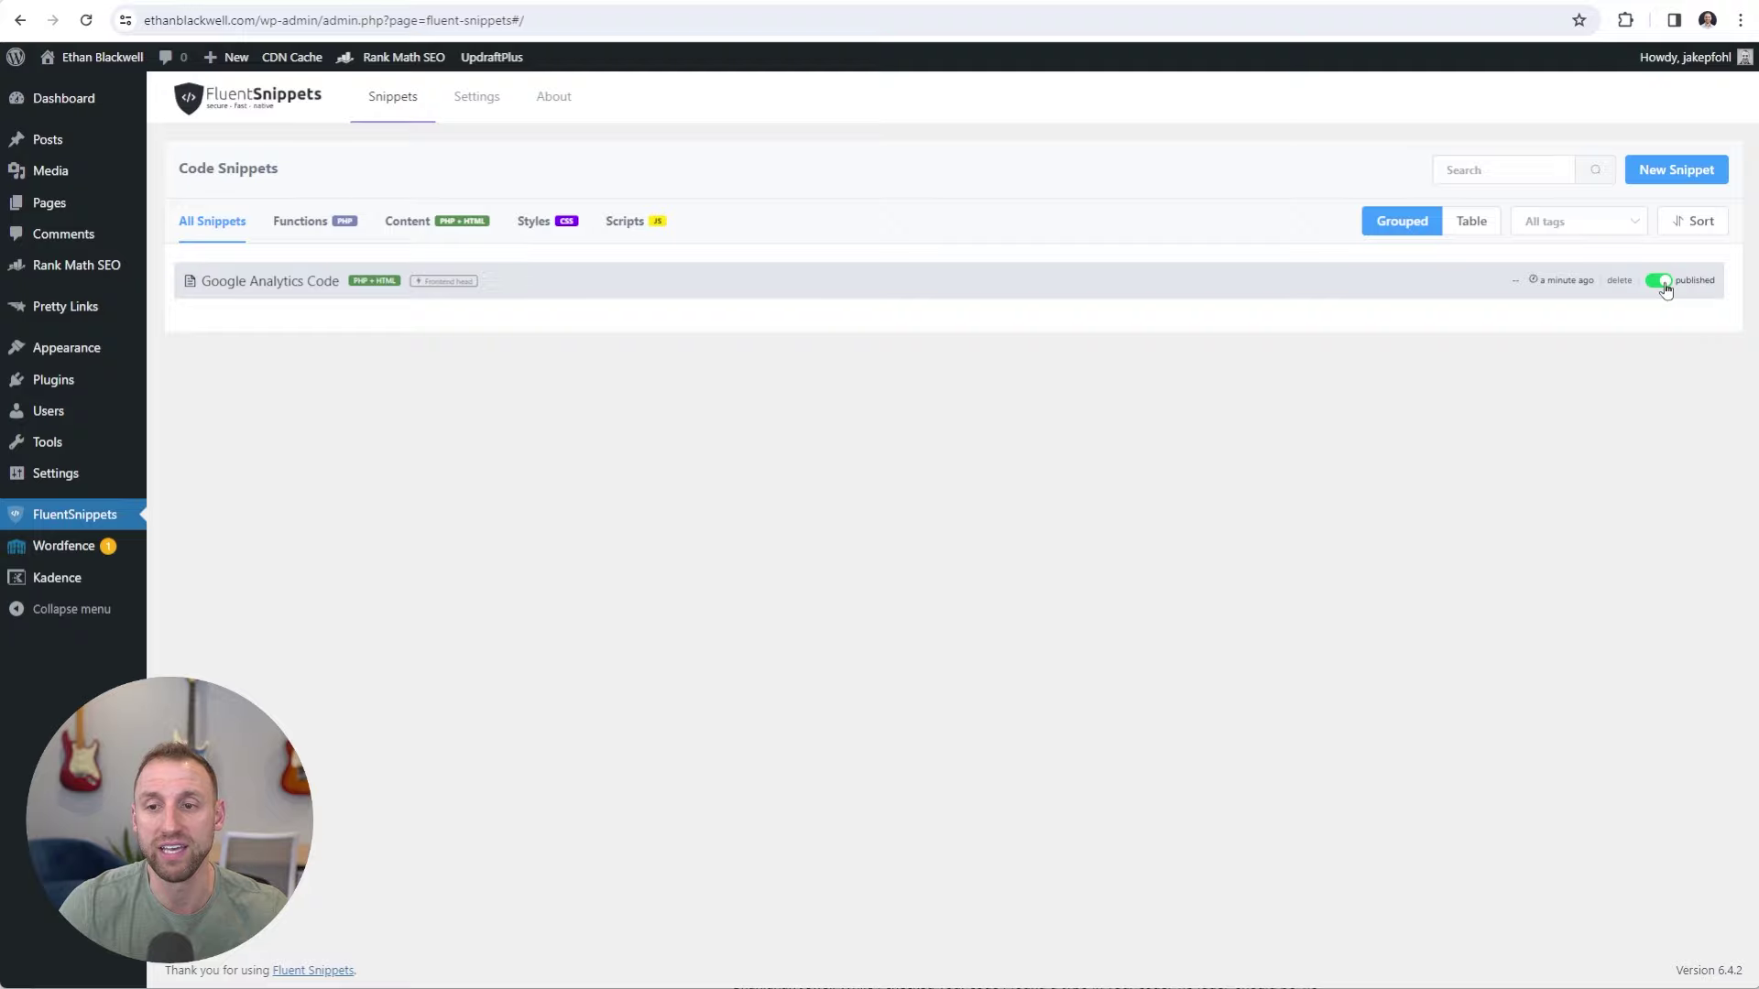
Open the published Google Analytics Code snippet and save it again with Update Snippet.
click(254, 284)
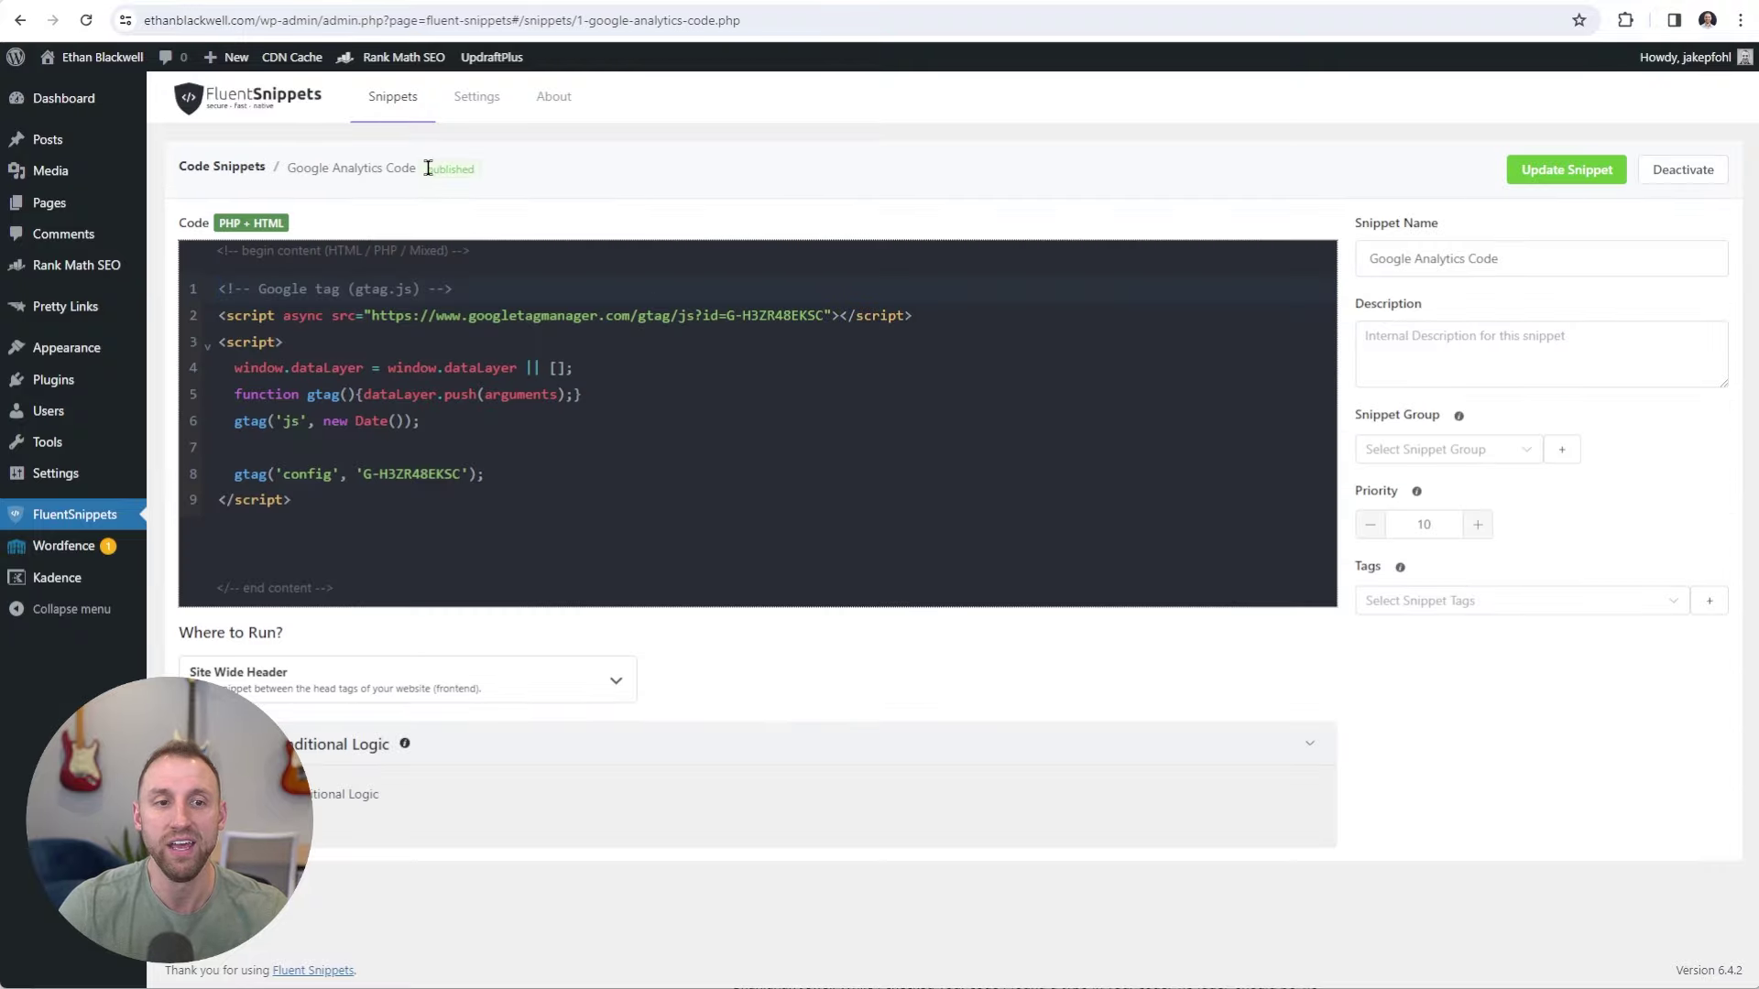
drag(427, 169, 476, 169)
click(503, 174)
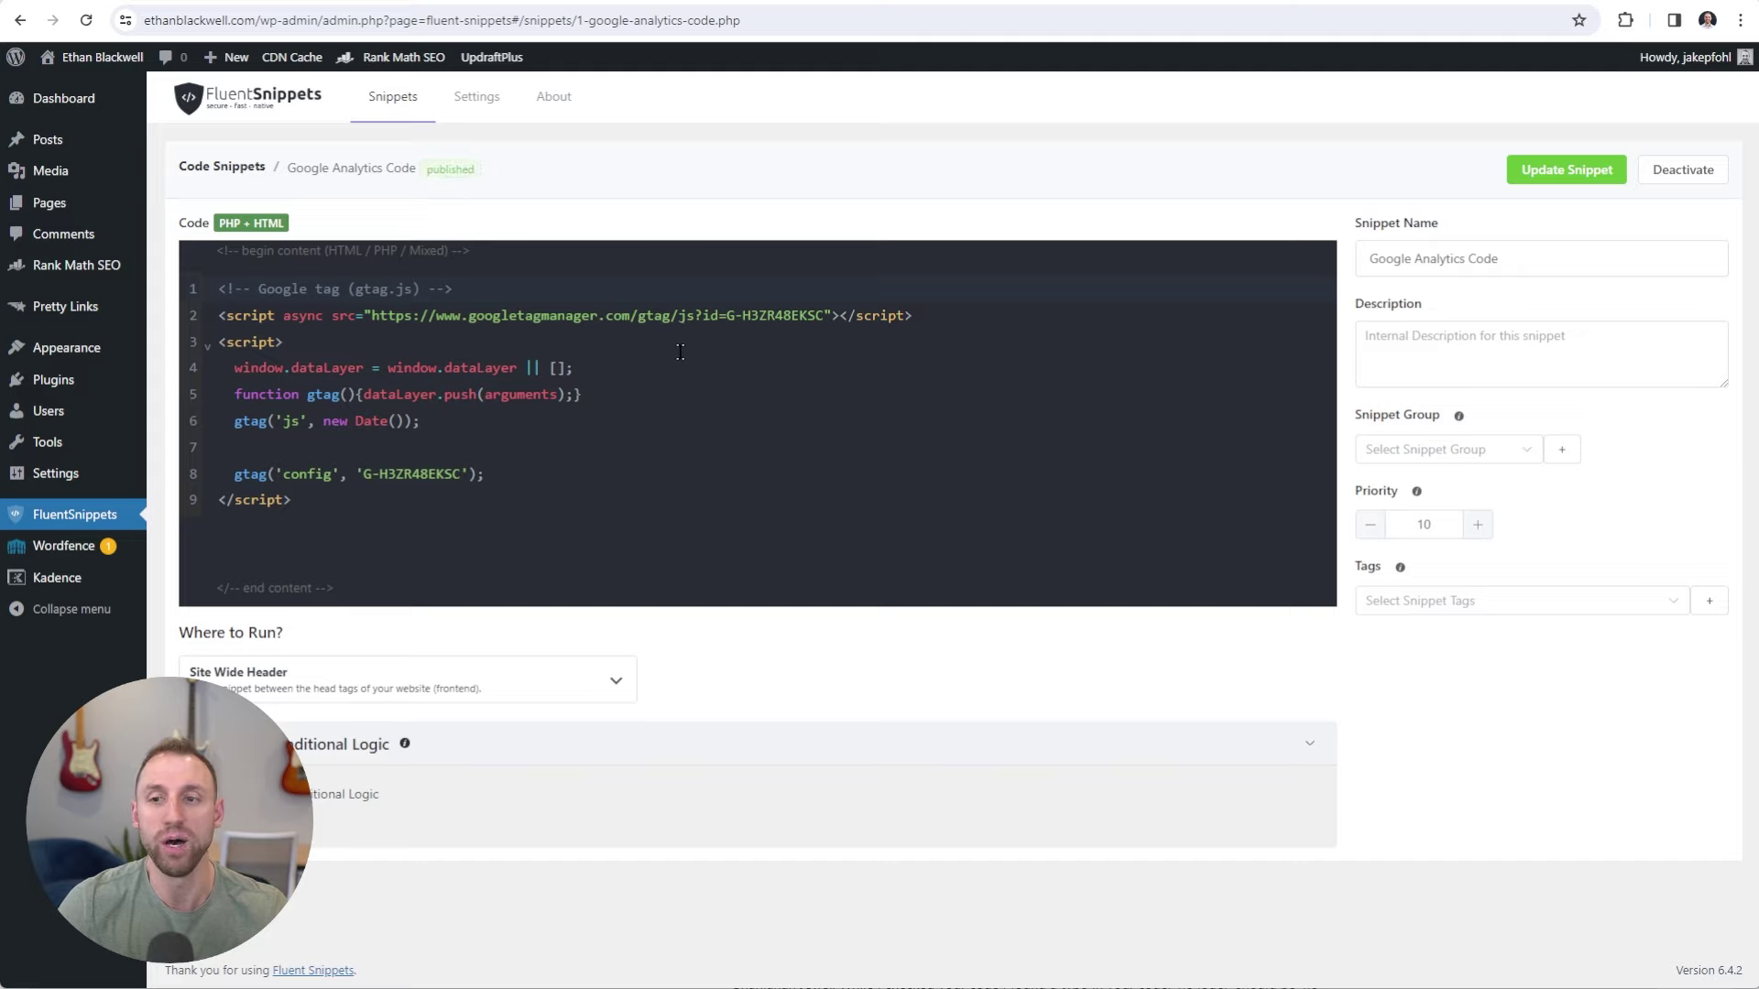
click(1547, 170)
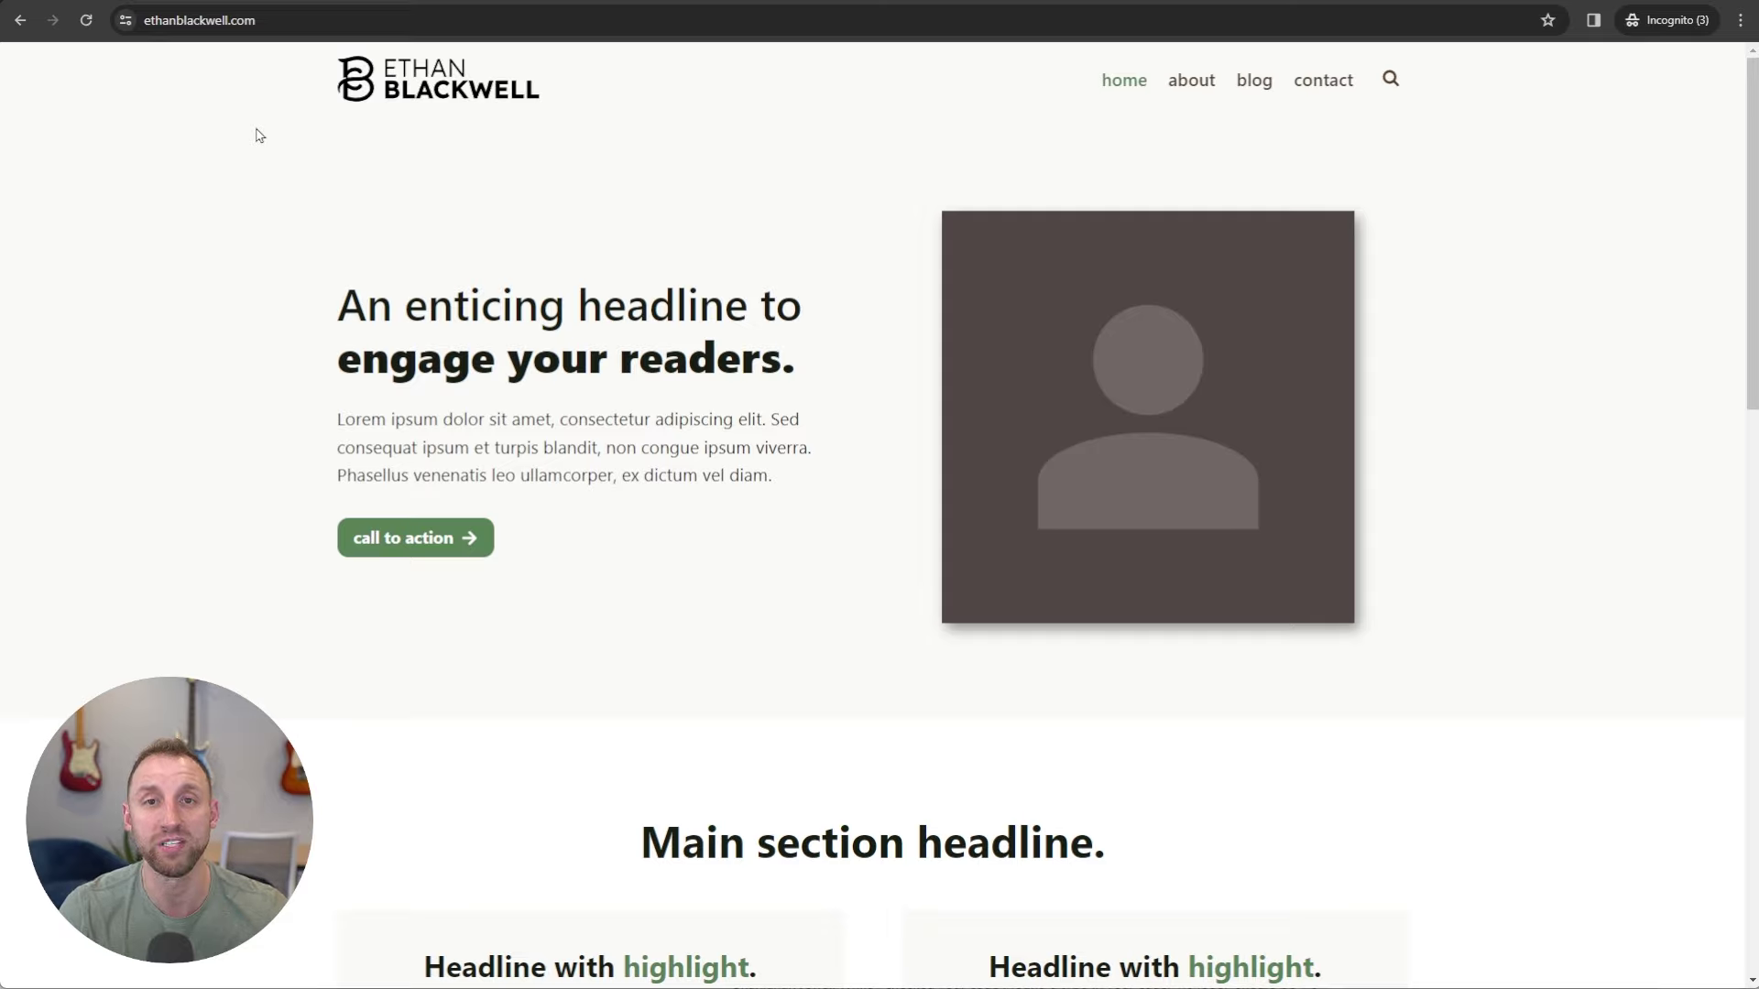
View the live homepage's page source and search it for 'gtag'.
right_click(248, 257)
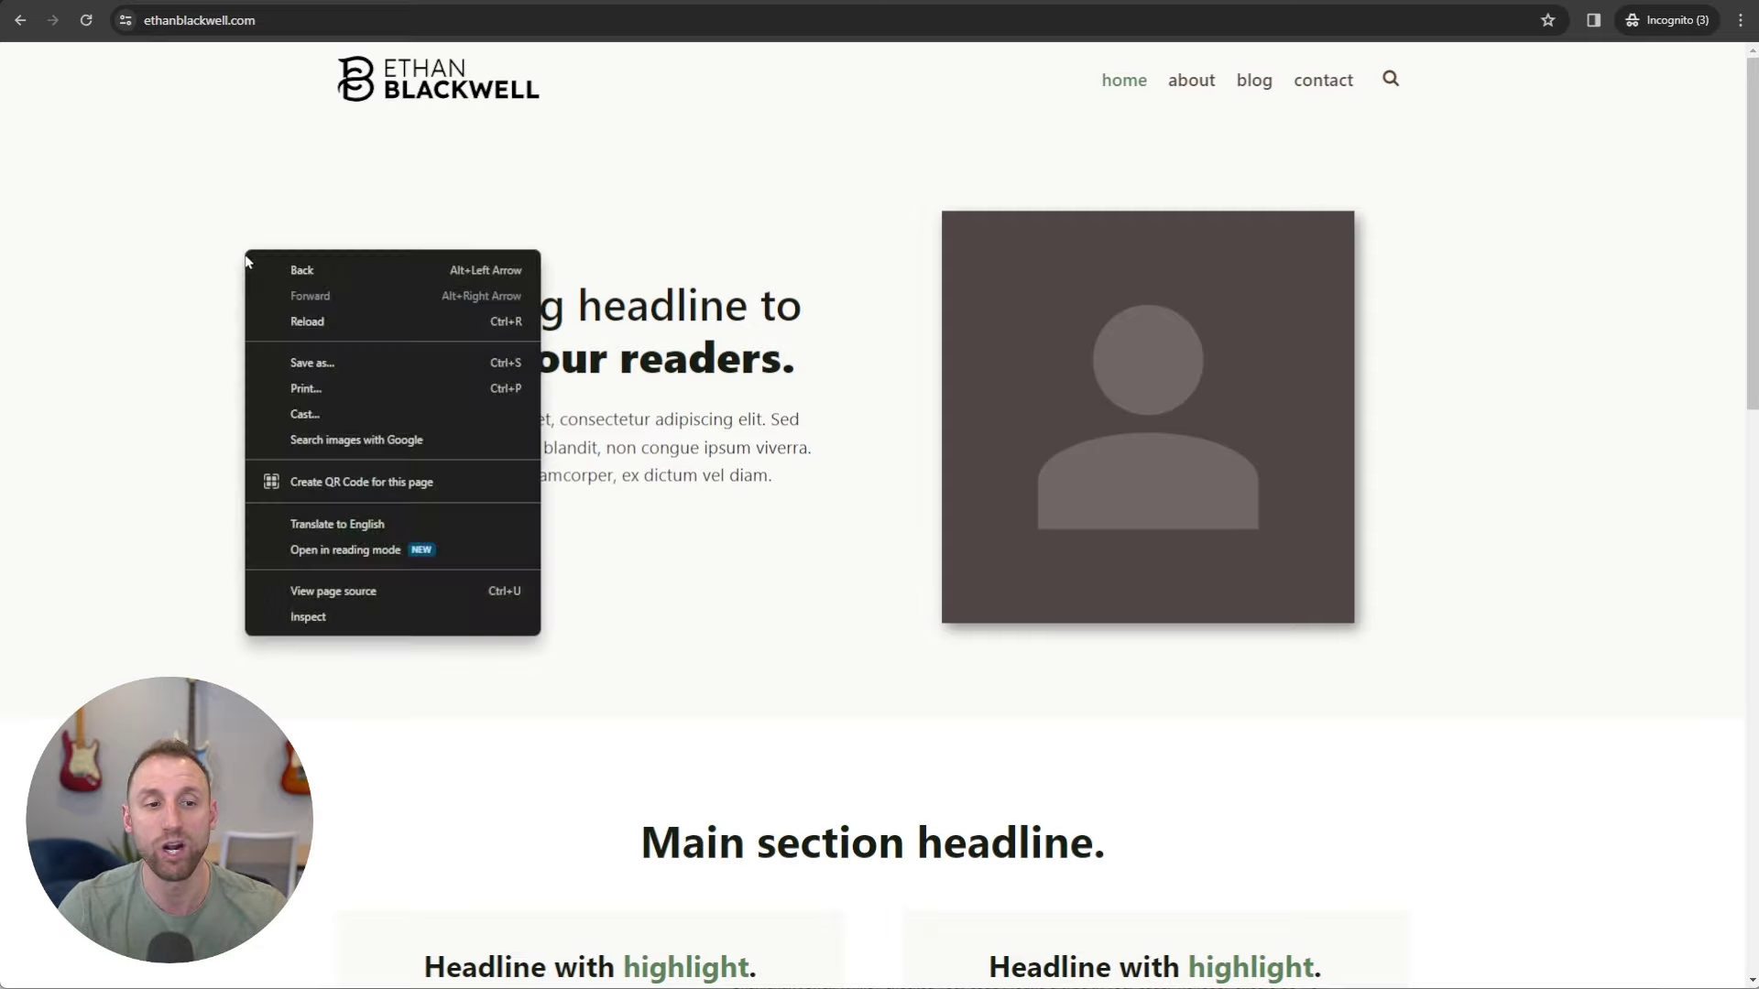
click(358, 593)
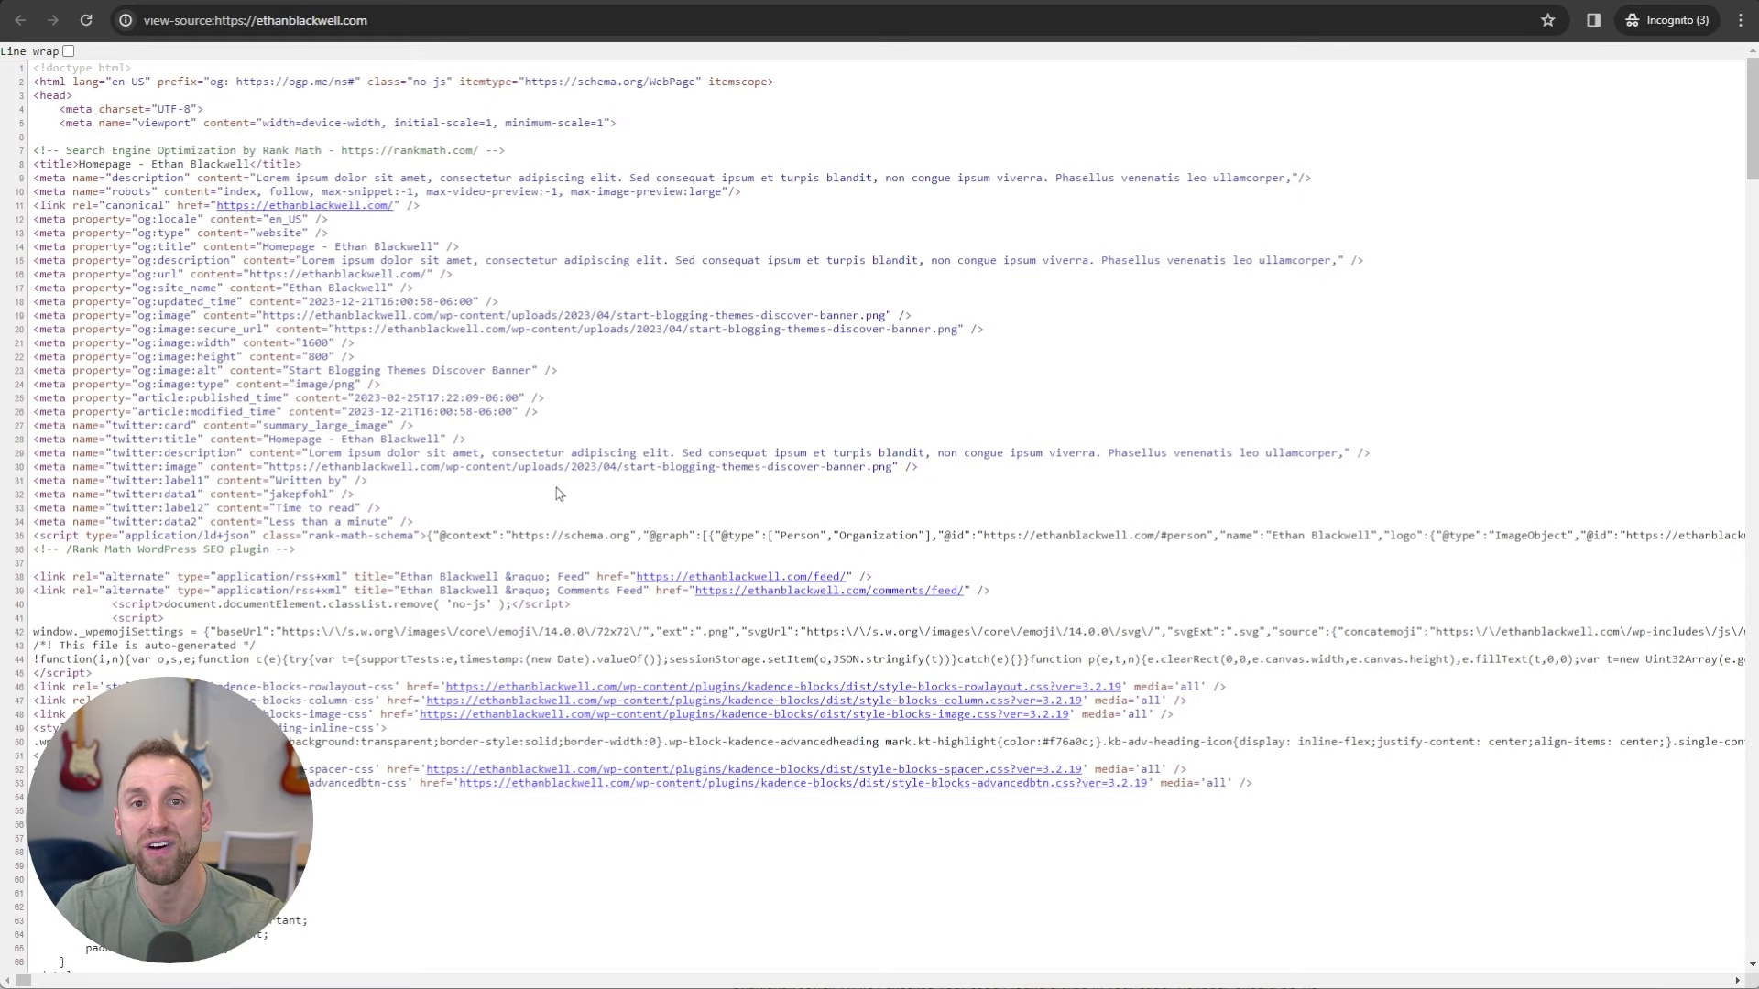
key(ctrl+f)
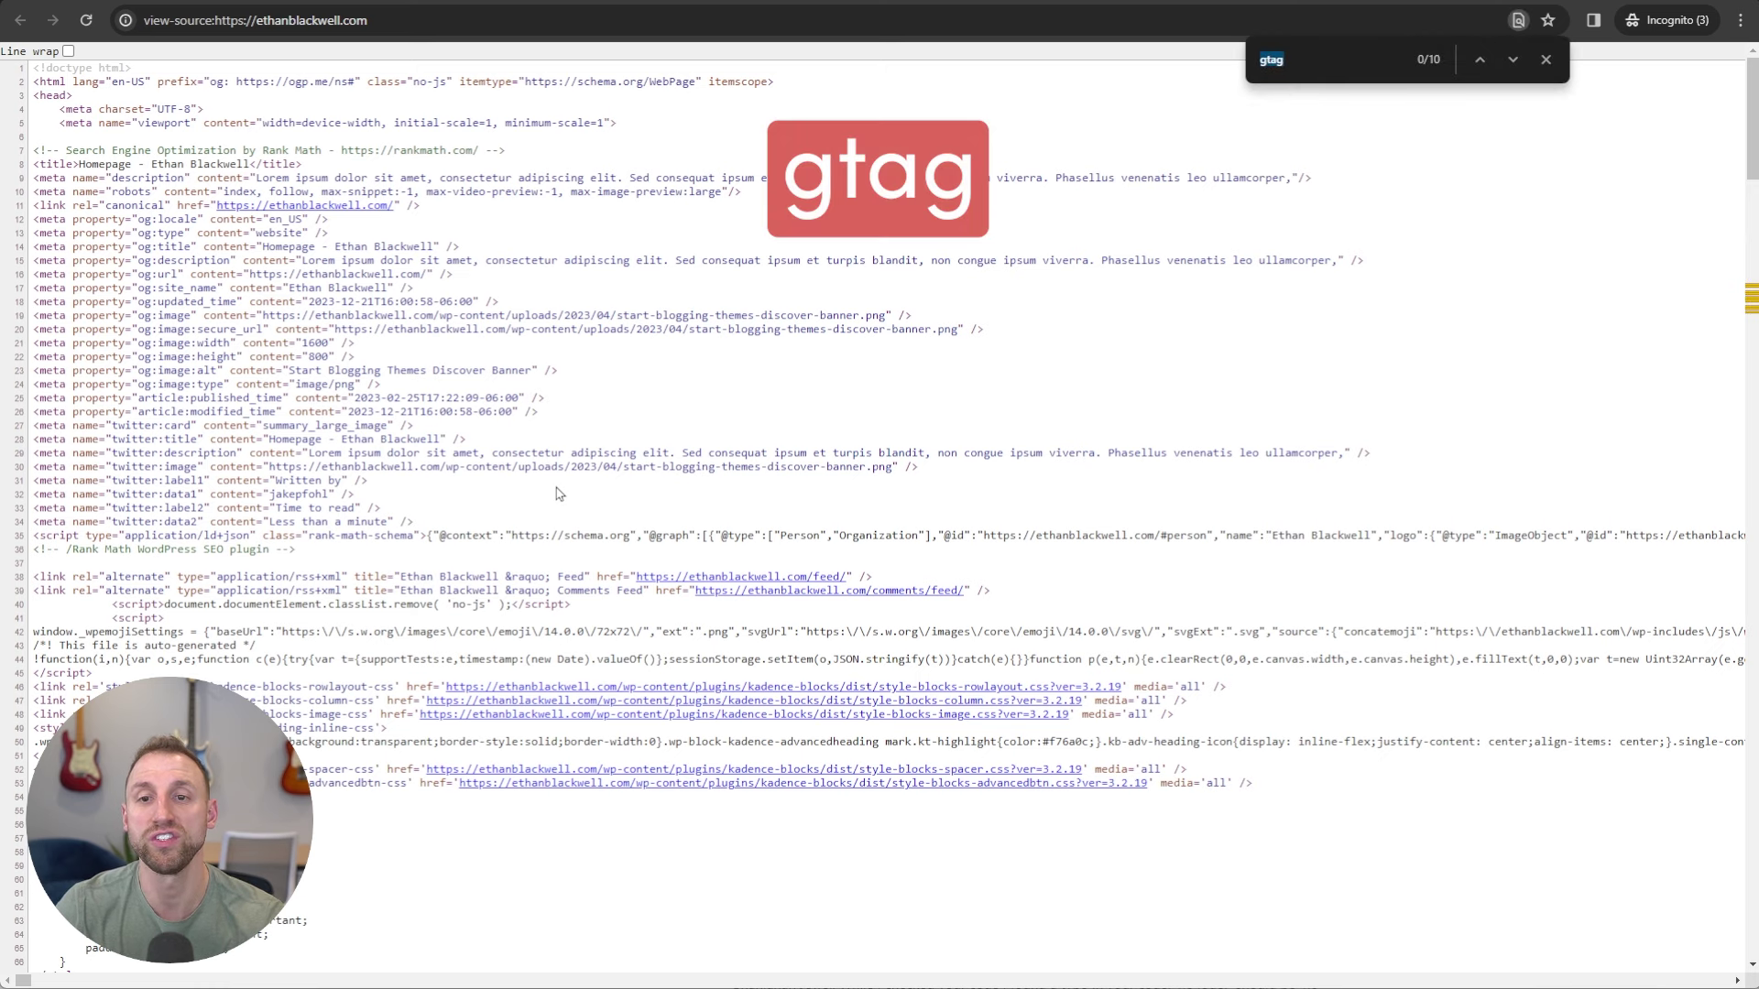
text(gtag)
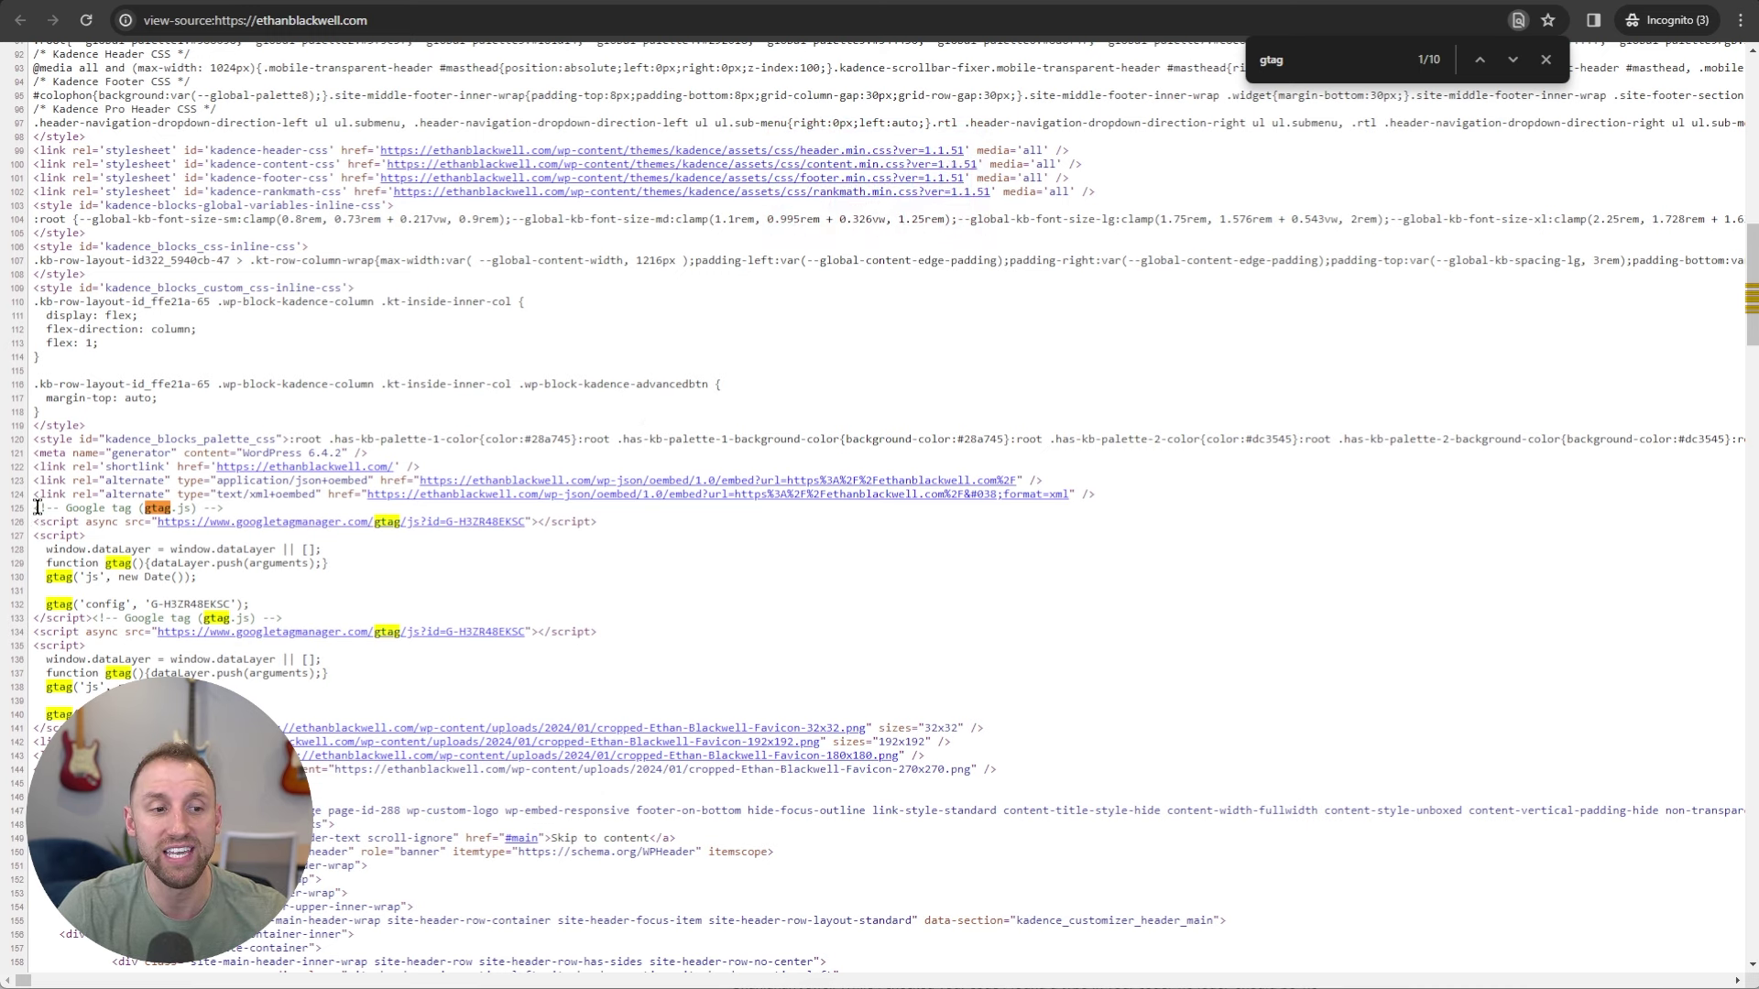
Highlight the Google tag comment and gtag.js script block in the page source.
drag(36, 507, 316, 610)
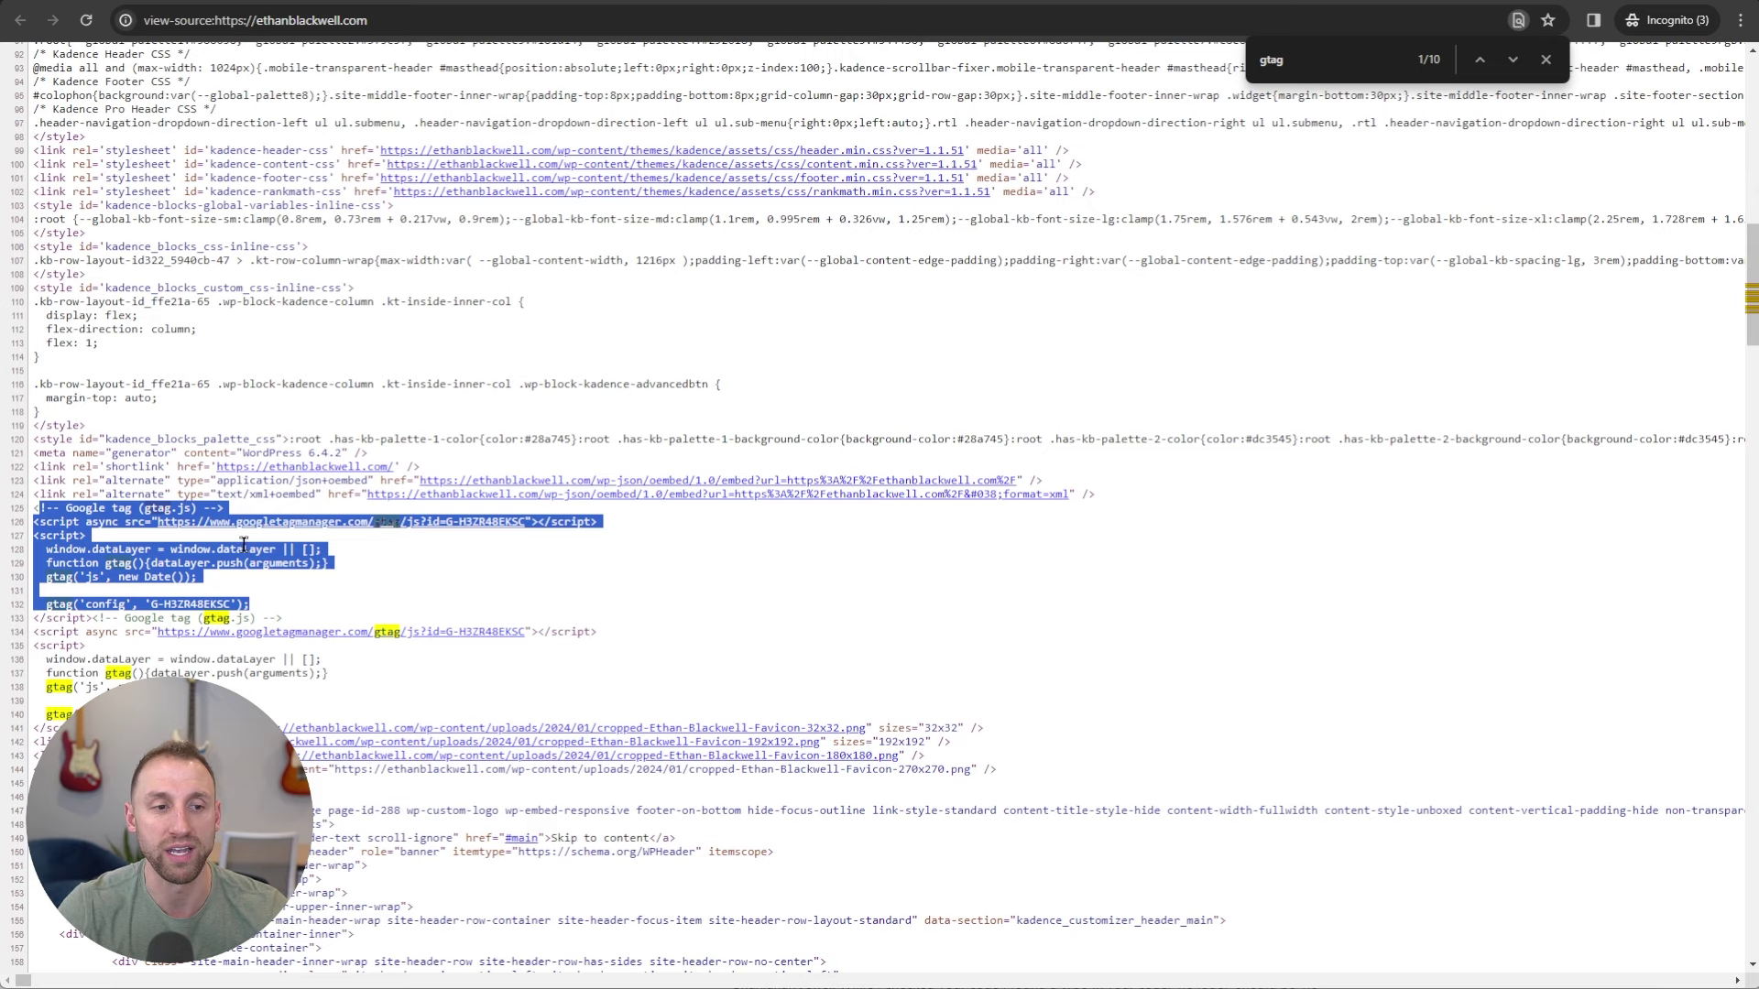
click(103, 509)
drag(38, 509, 224, 510)
click(223, 508)
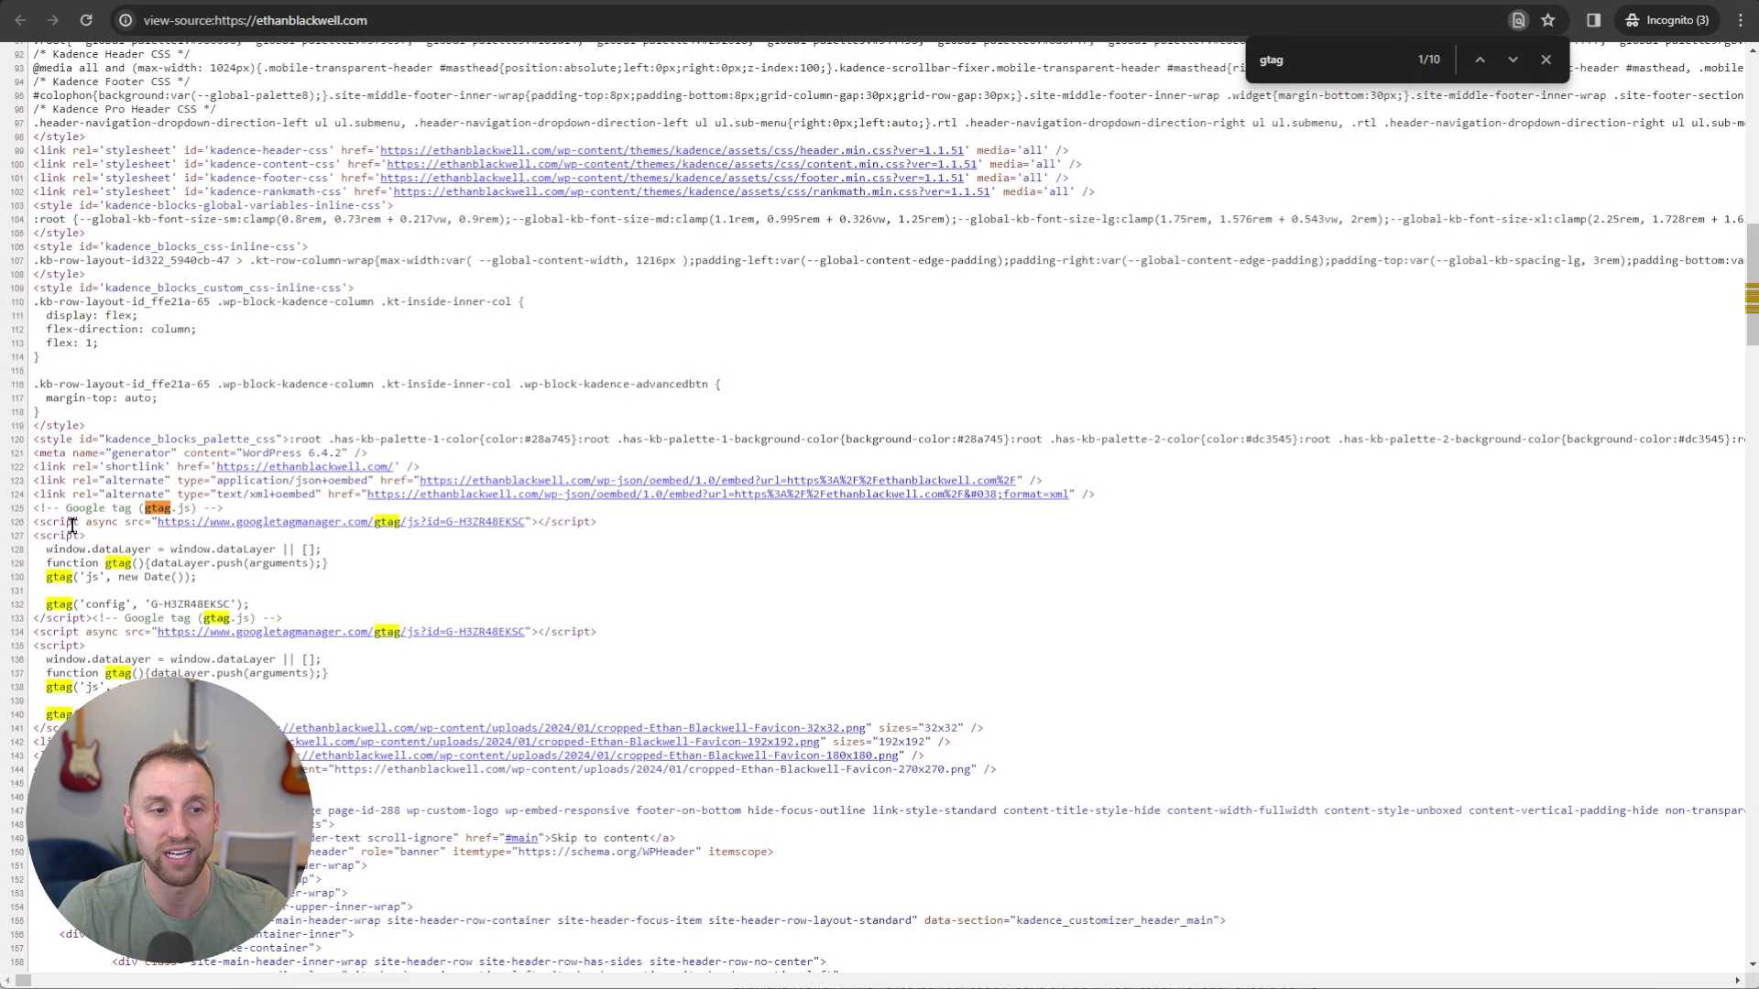
drag(41, 522, 242, 591)
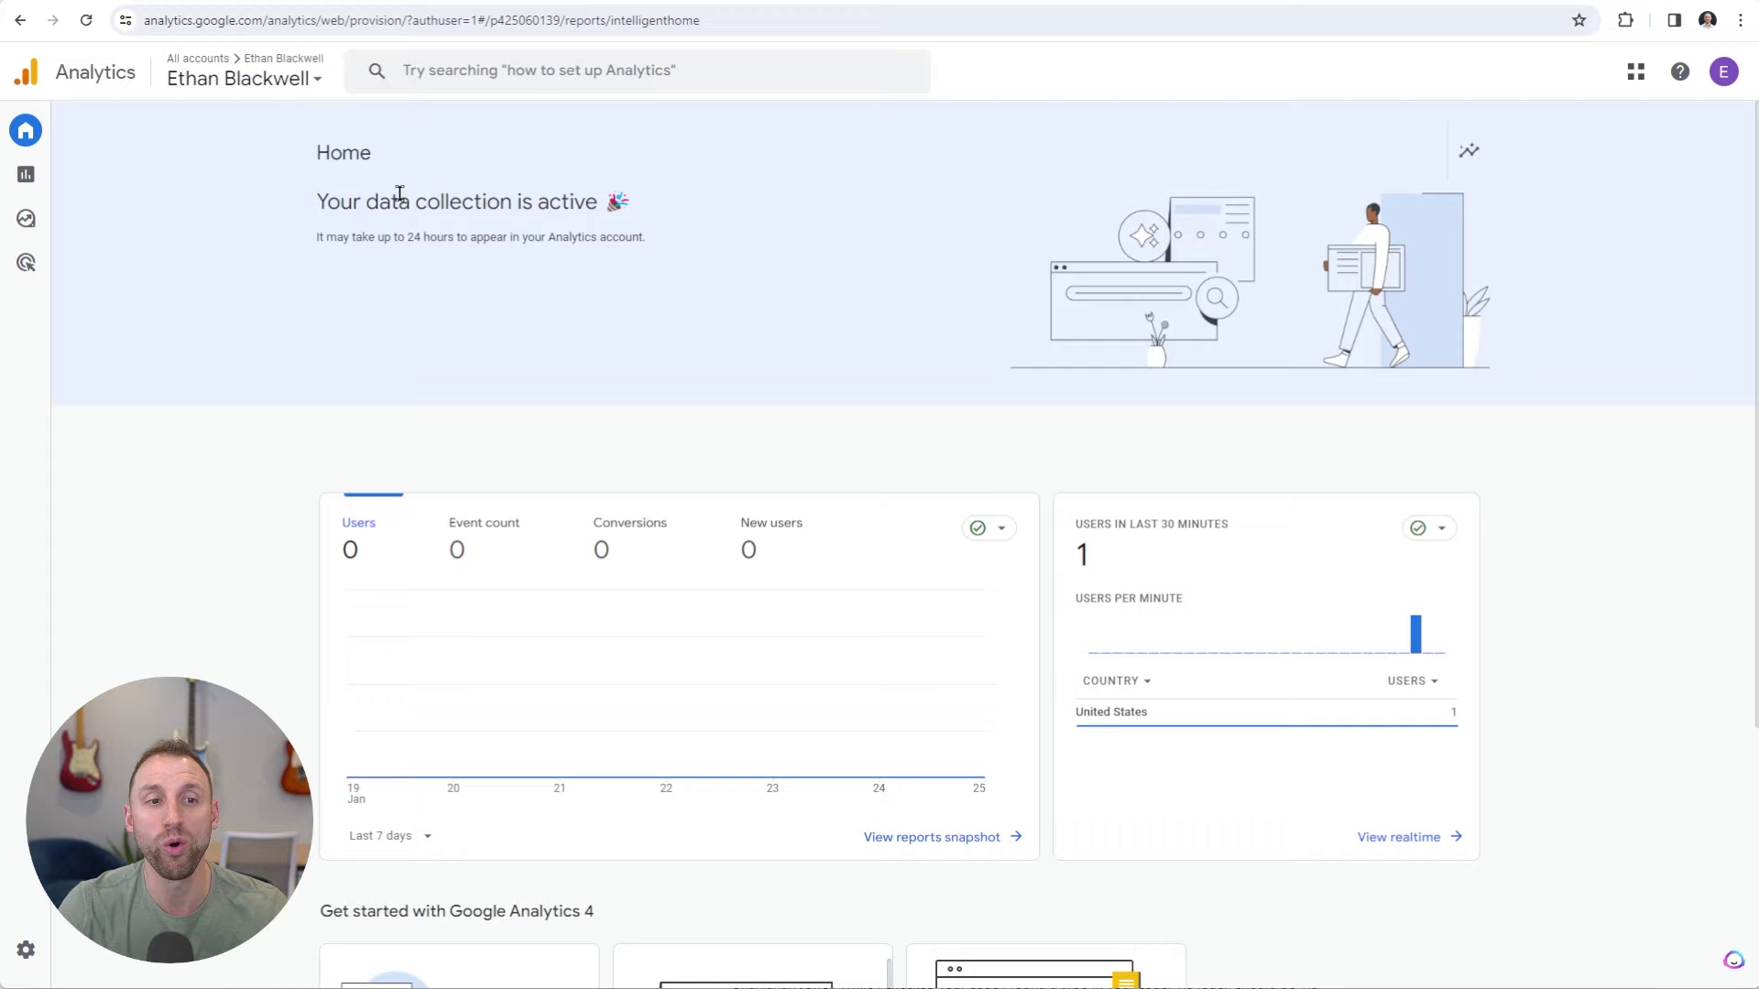
drag(314, 201, 675, 208)
click(678, 208)
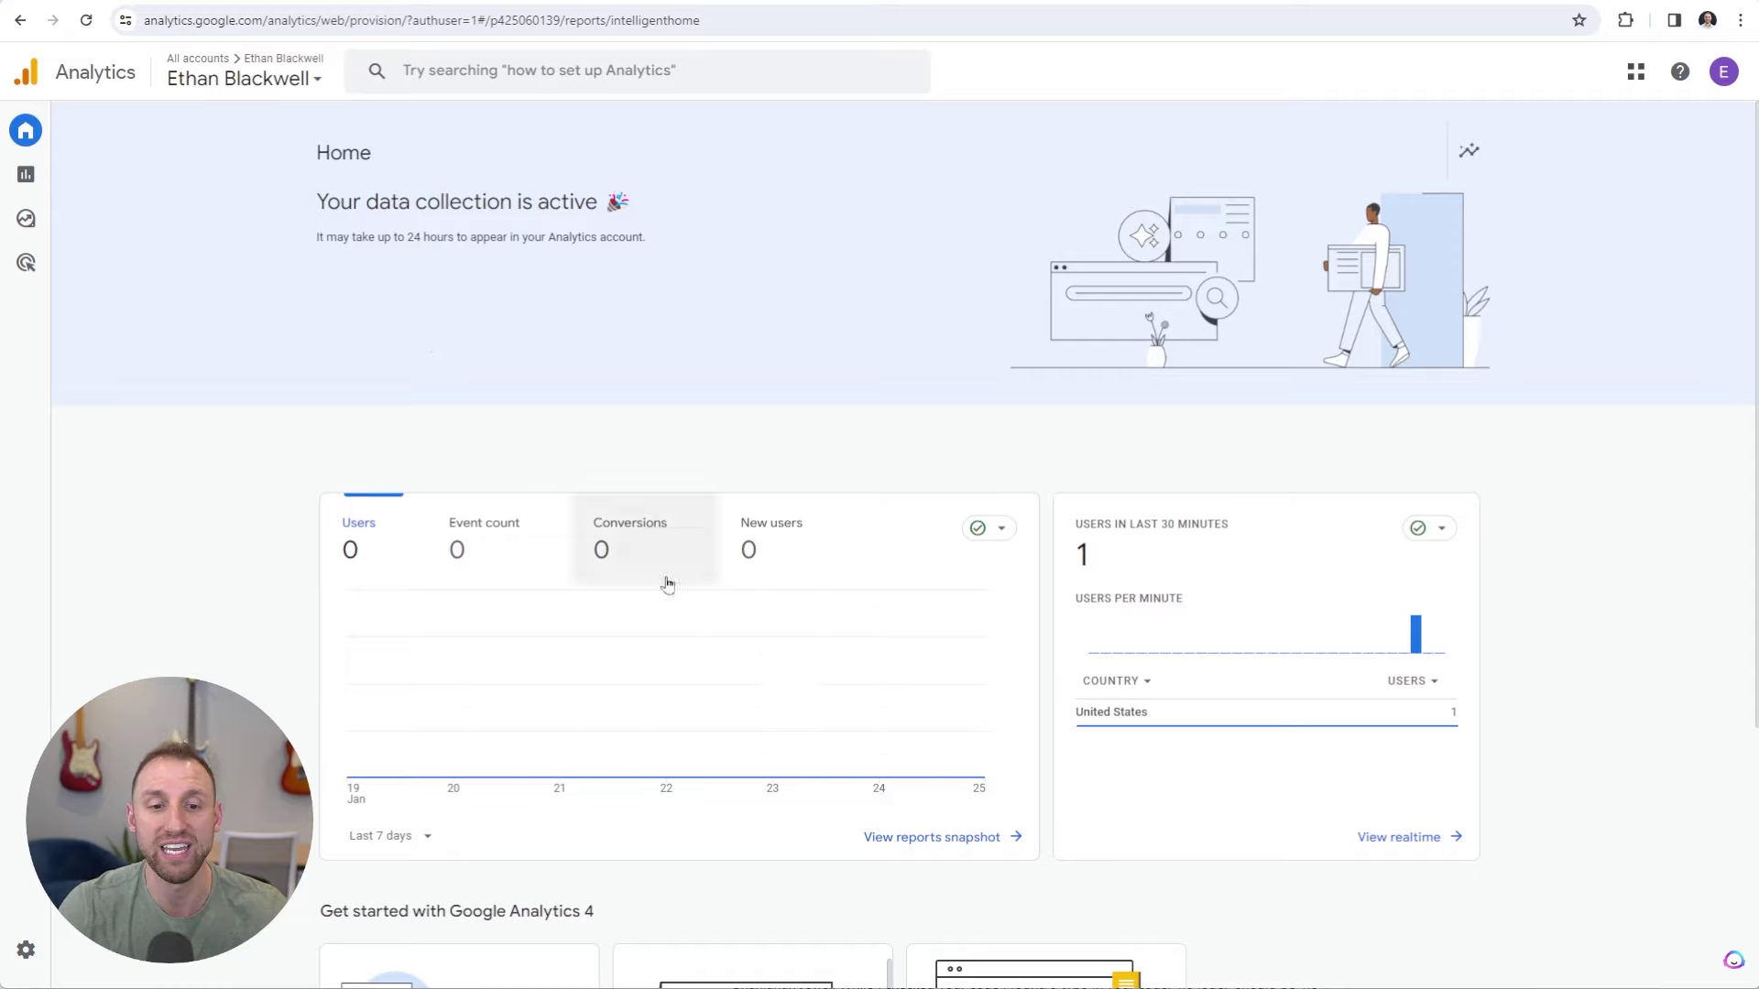
mouse_move(25, 130)
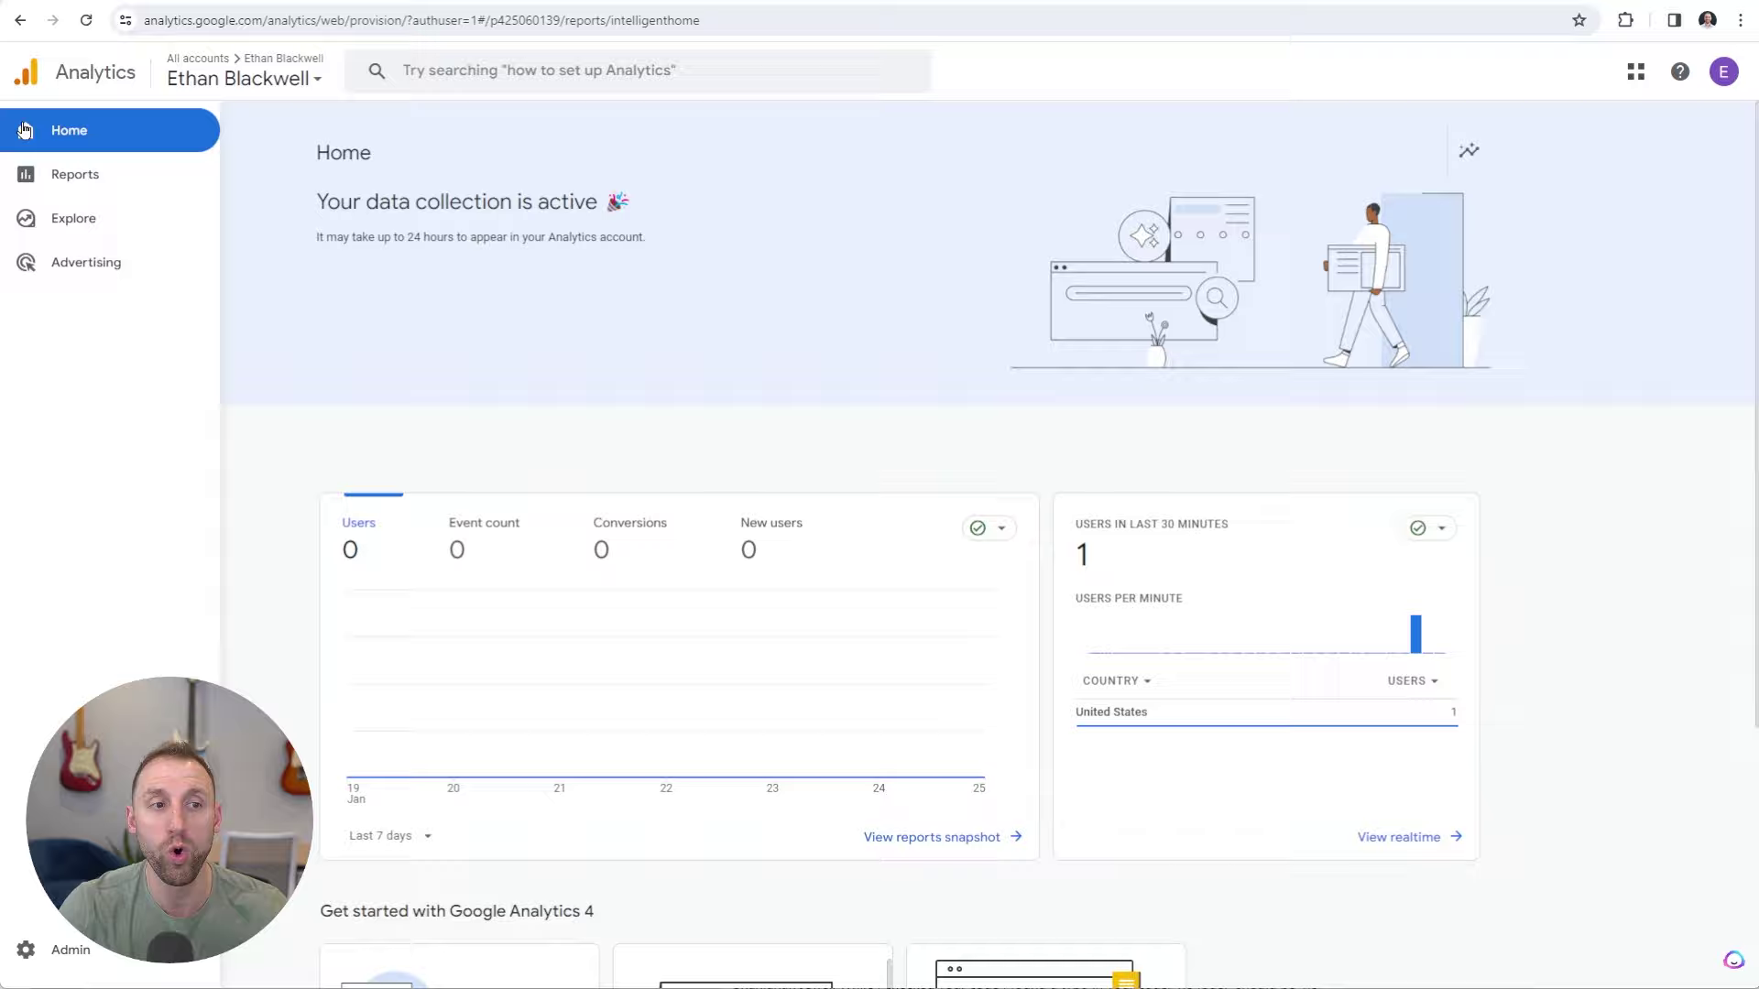